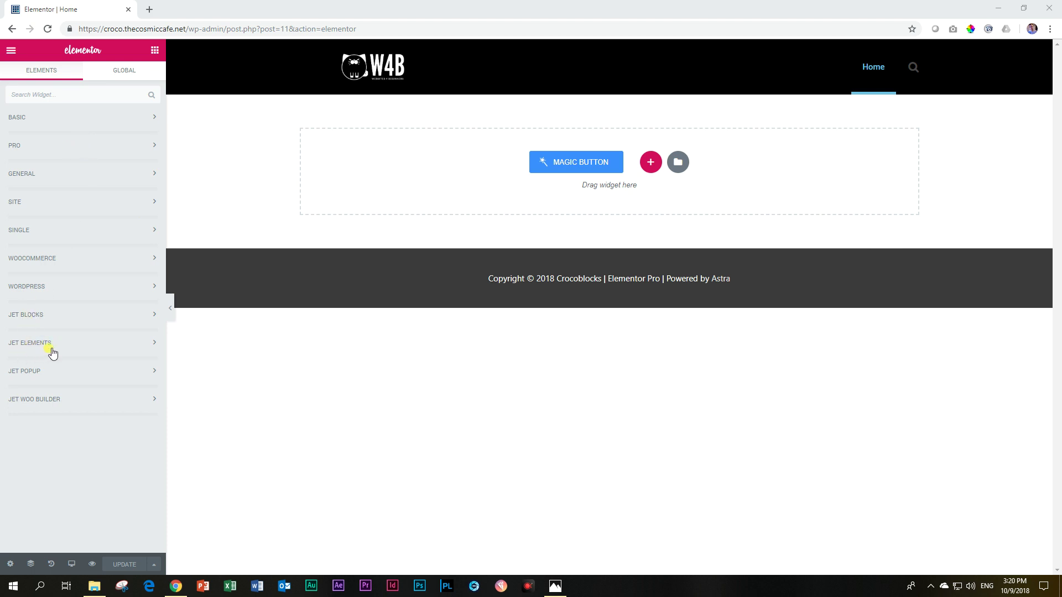
Drag the JetElements Headline widget onto the top of the page, showing 'Heading element'
left_click(33, 347)
scroll(50, 344, "down", 5)
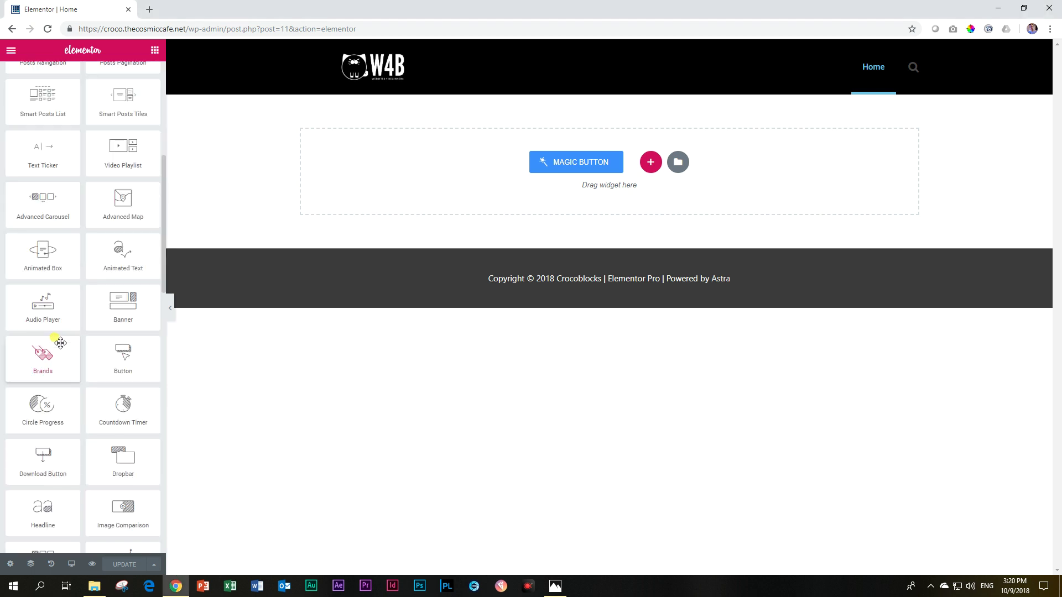
scroll(110, 376, "down", 2)
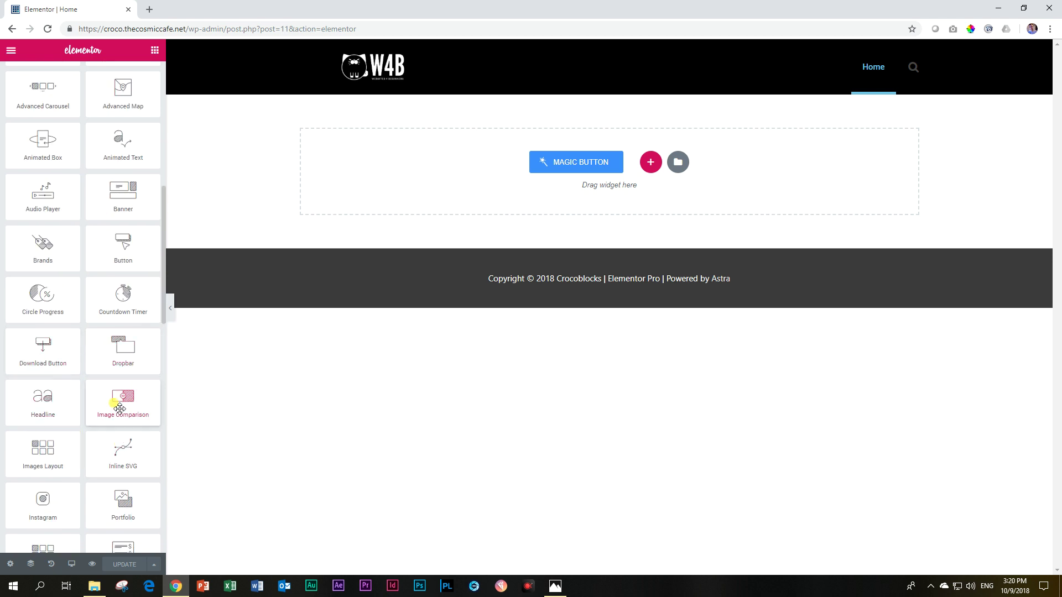
scroll(66, 462, "down", 1)
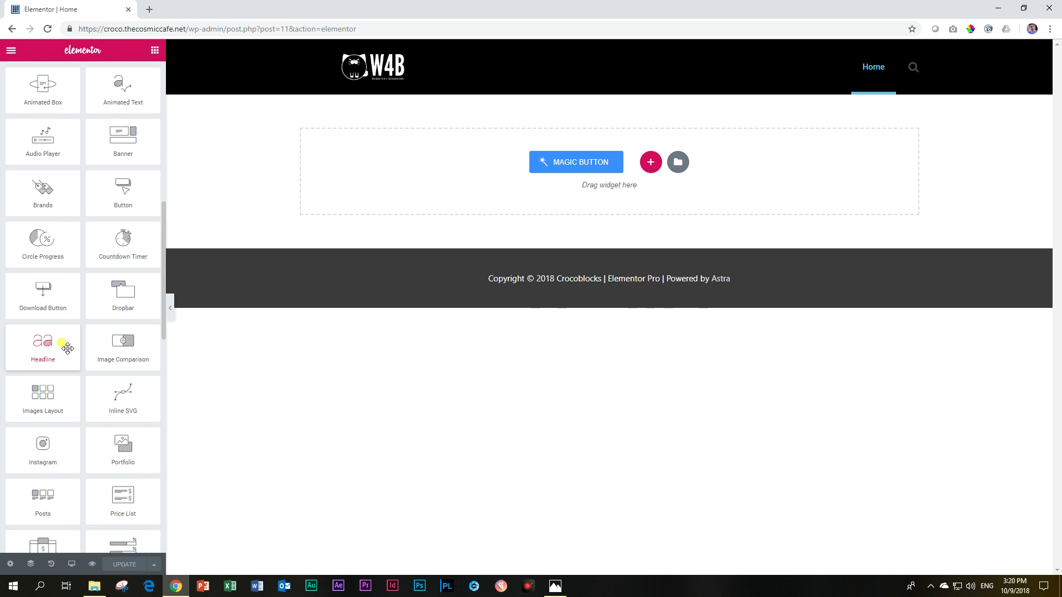
left_click_drag(36, 353, 535, 179)
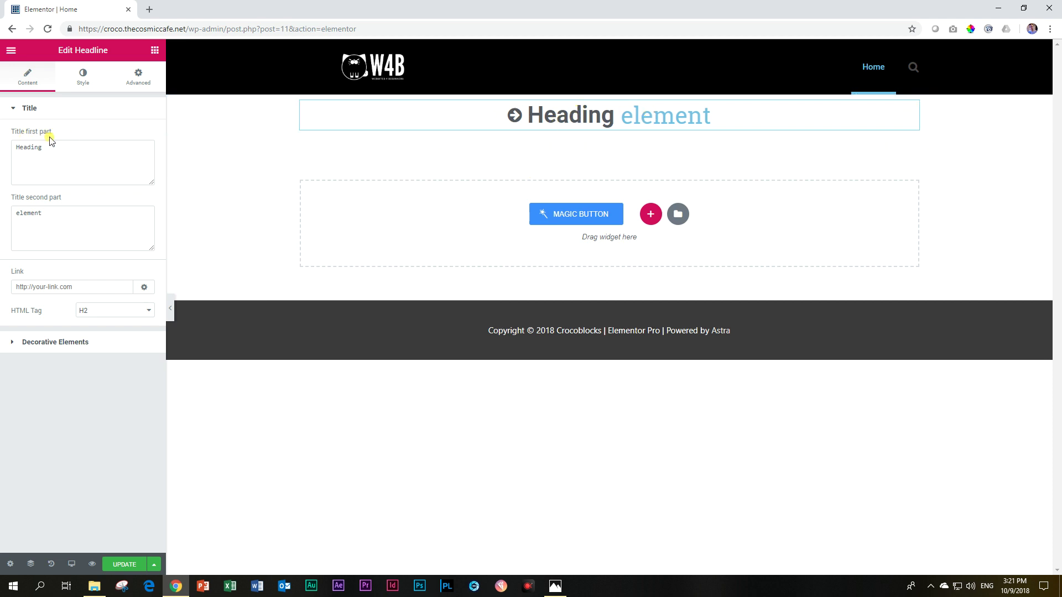
Change the title parts to 'Buy Today' and 'Get One Free', leaving the Link field empty
triple_click(60, 147)
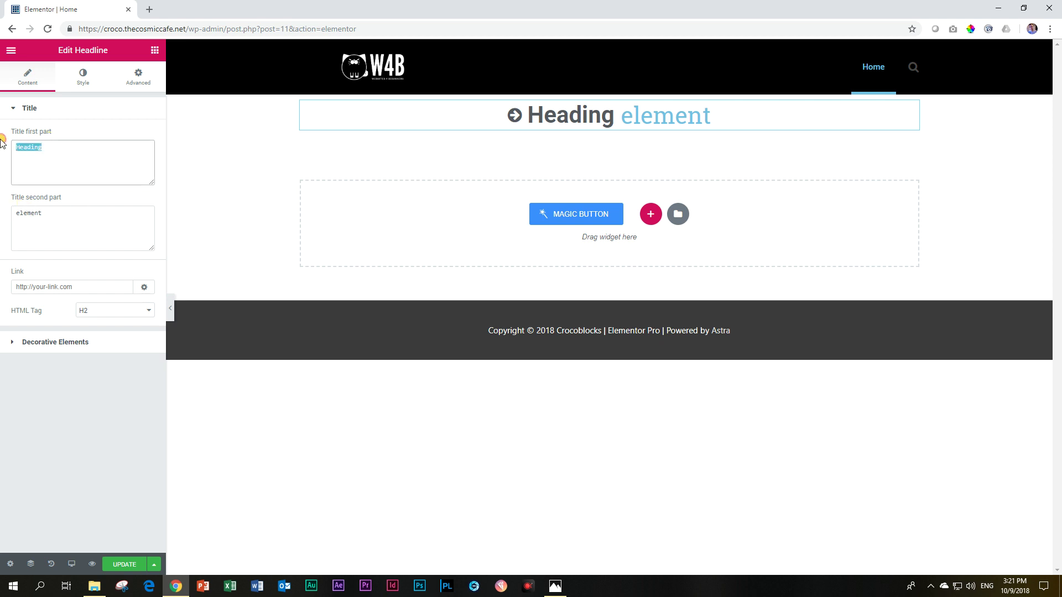
type("Buy Today")
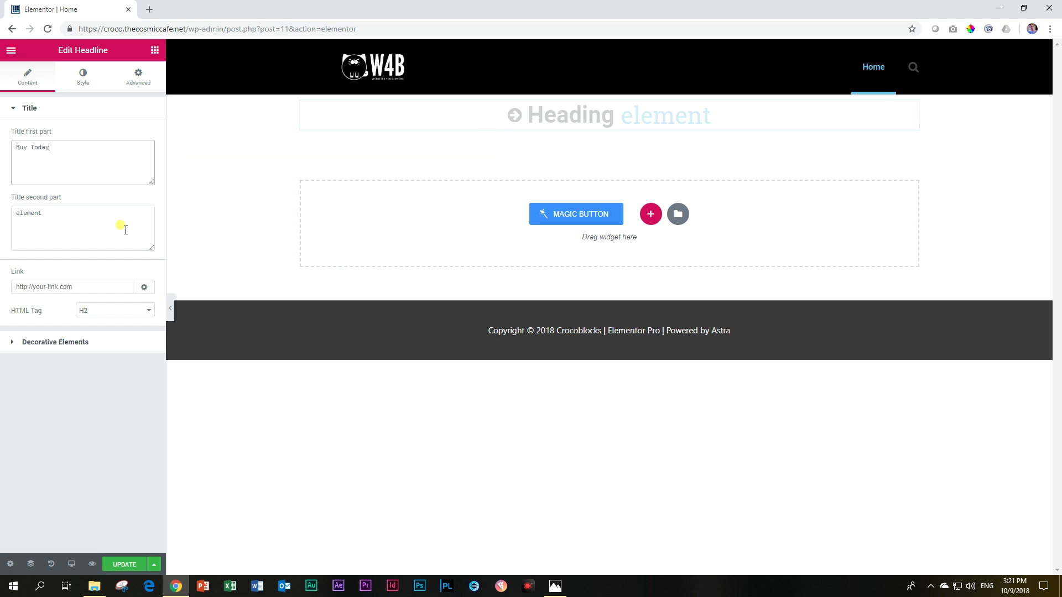
left_click_drag(72, 214, 2, 214)
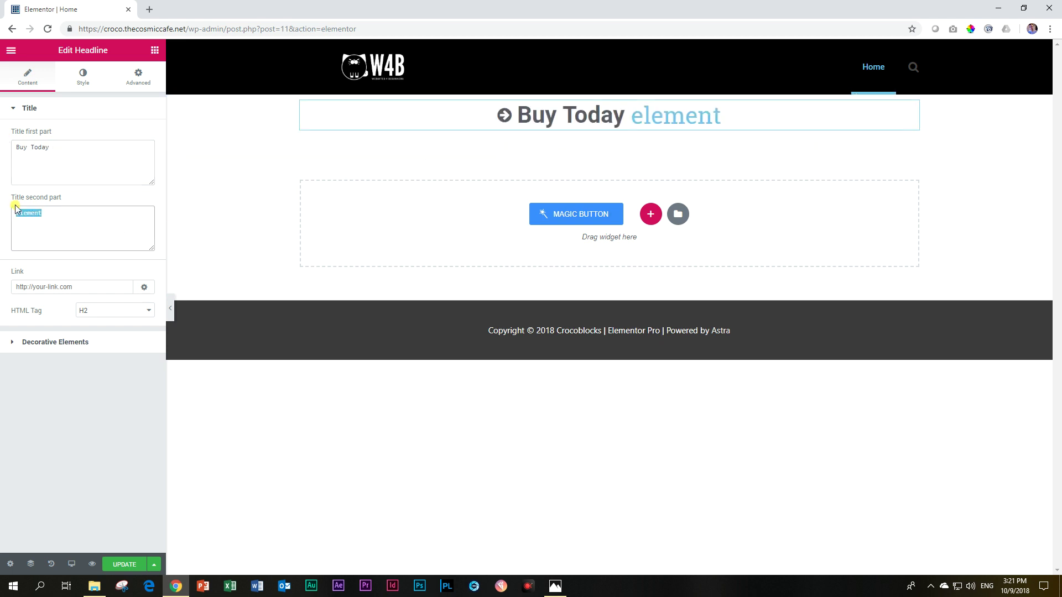
type("Get One Free")
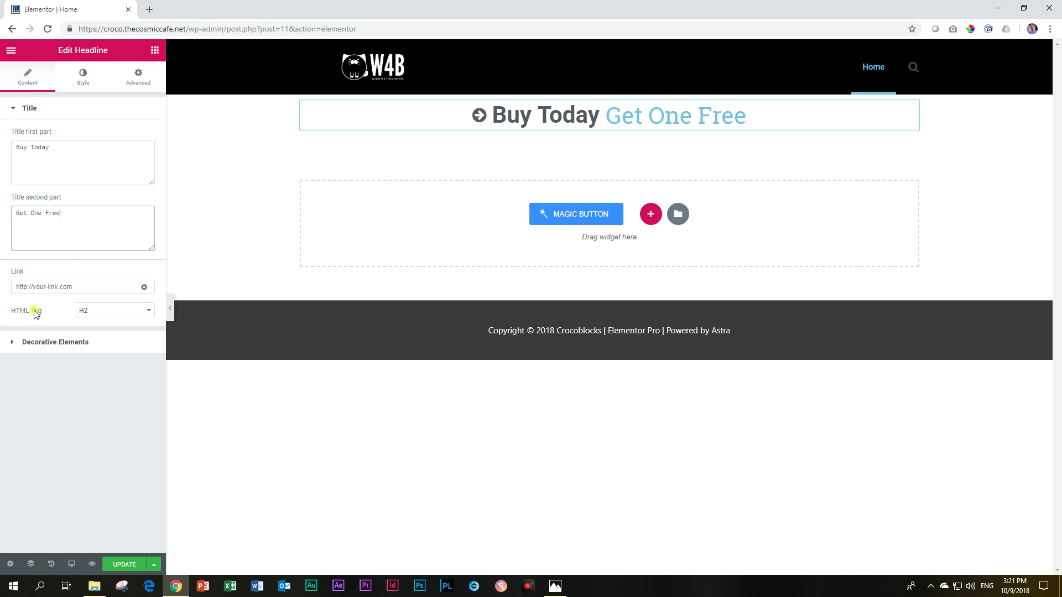
left_click(64, 285)
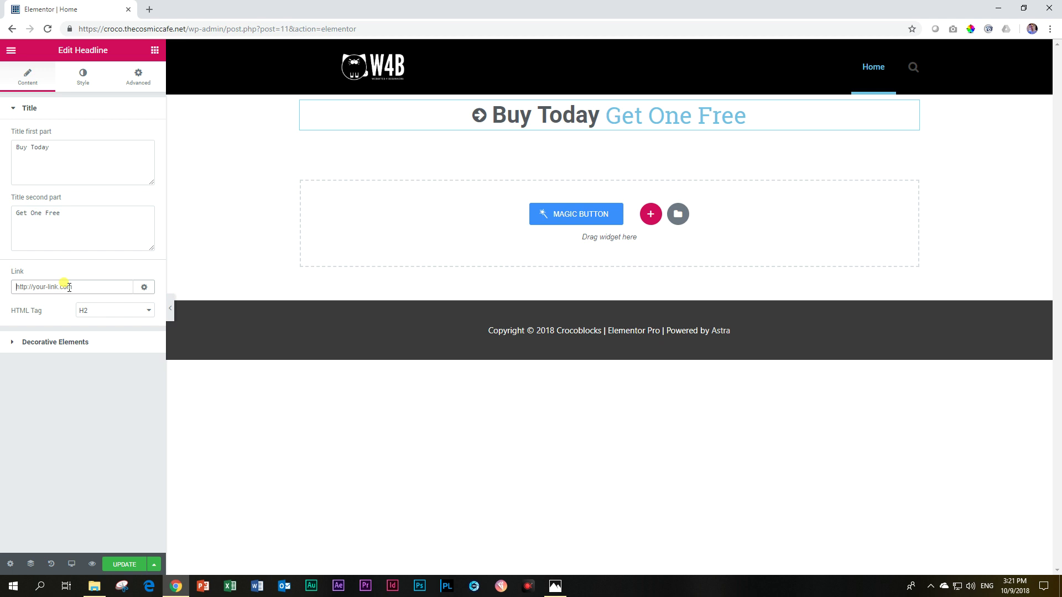
type("#")
key("BackSpace")
Clear the headline's Before Icon under Decorative Elements and switch to its Style settings
left_click(59, 348)
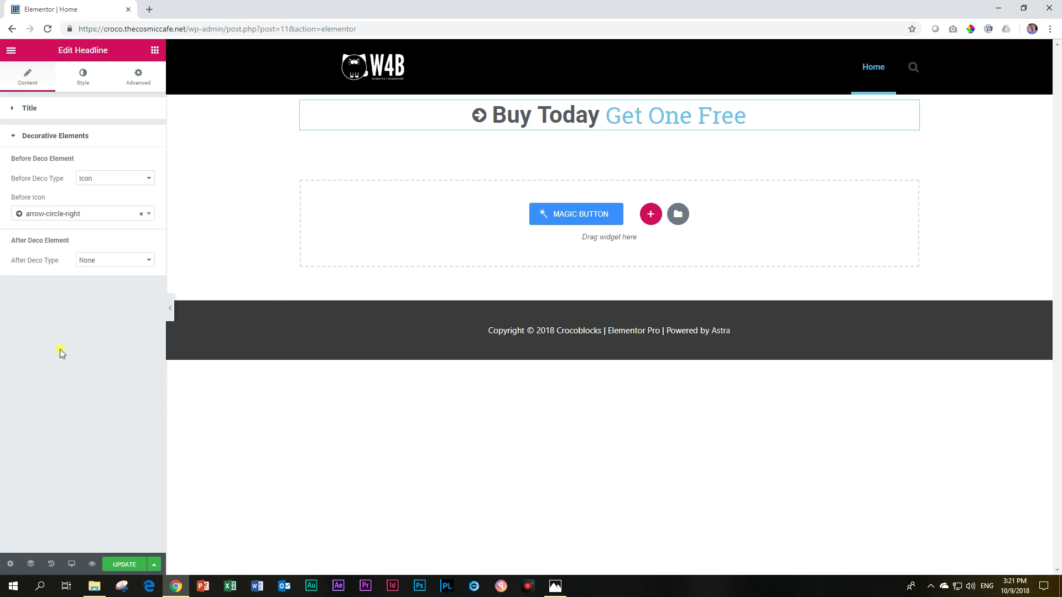
left_click(114, 186)
left_click(101, 192)
left_click(141, 214)
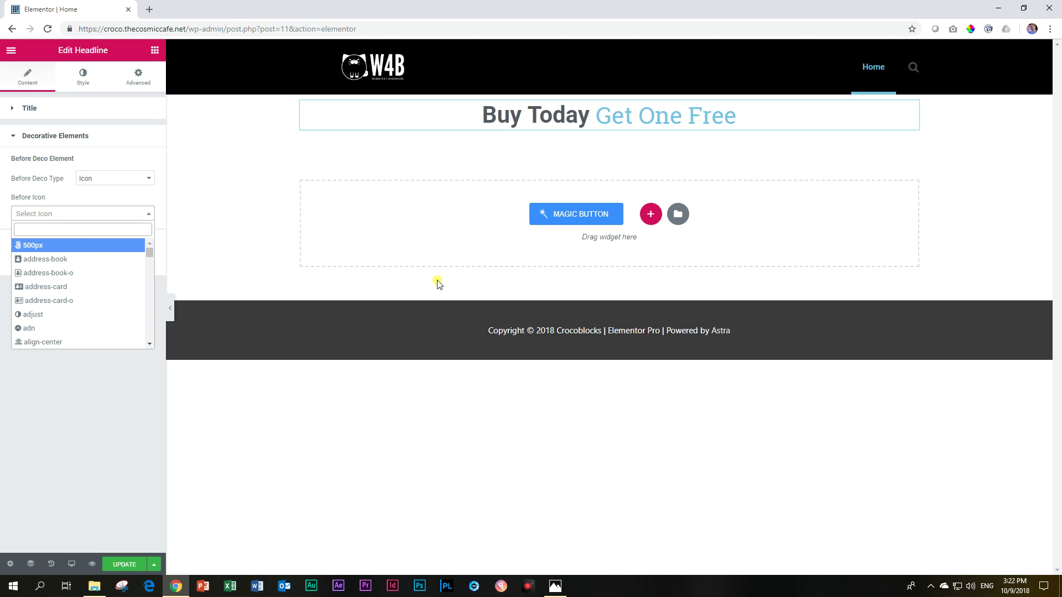
left_click(84, 213)
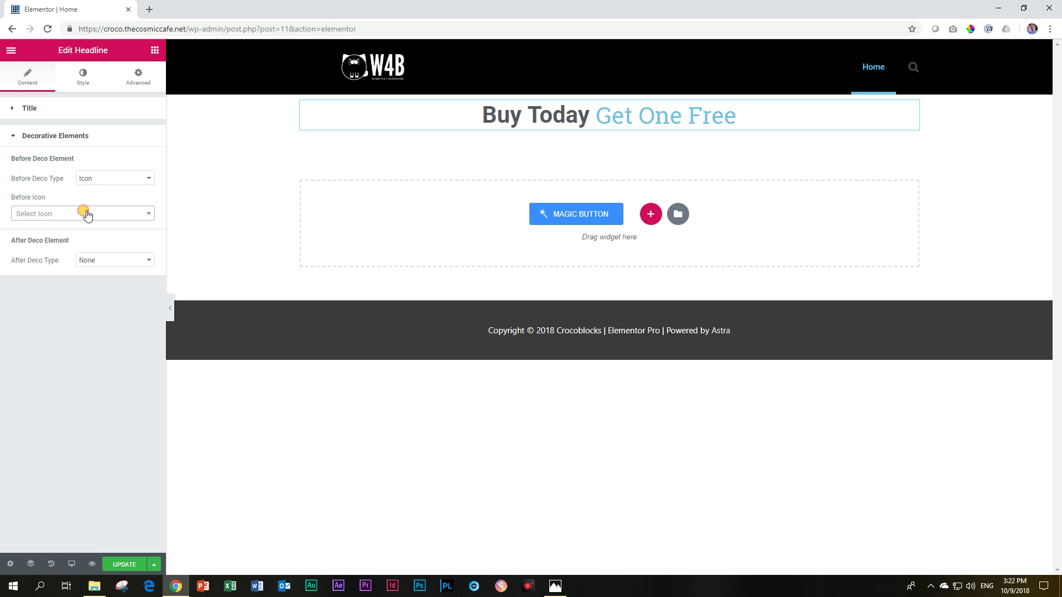
left_click(17, 139)
left_click(83, 84)
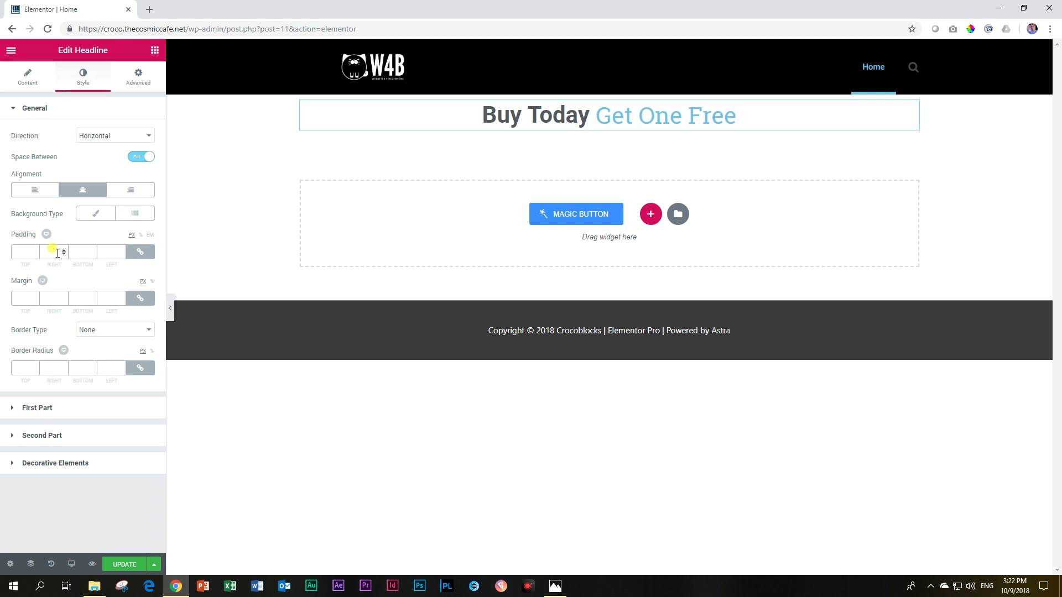
Set the 'Buy Today' first part's typography size to 76 px
left_click(46, 410)
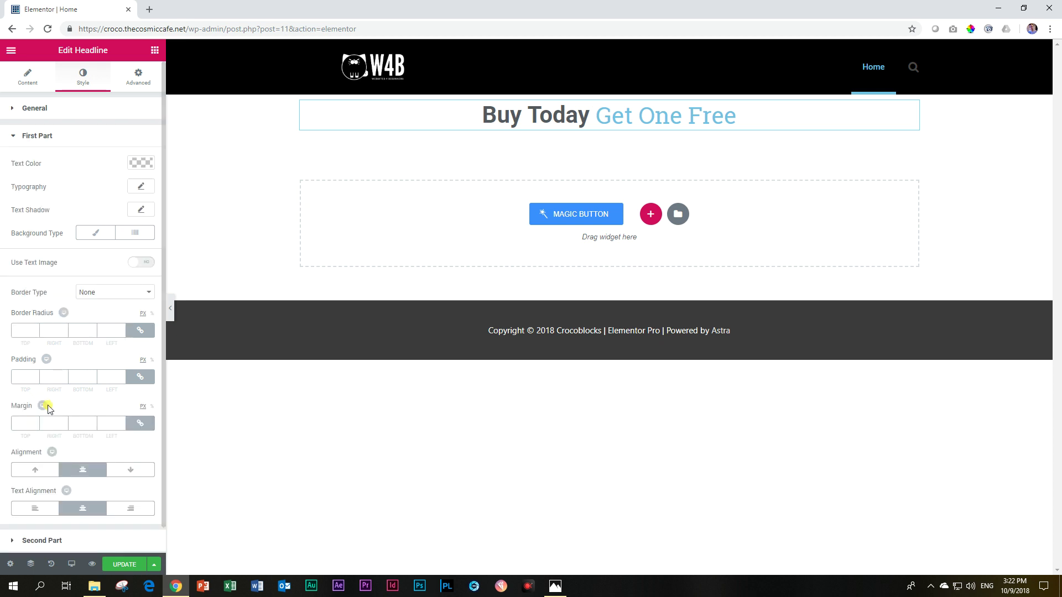
left_click(139, 187)
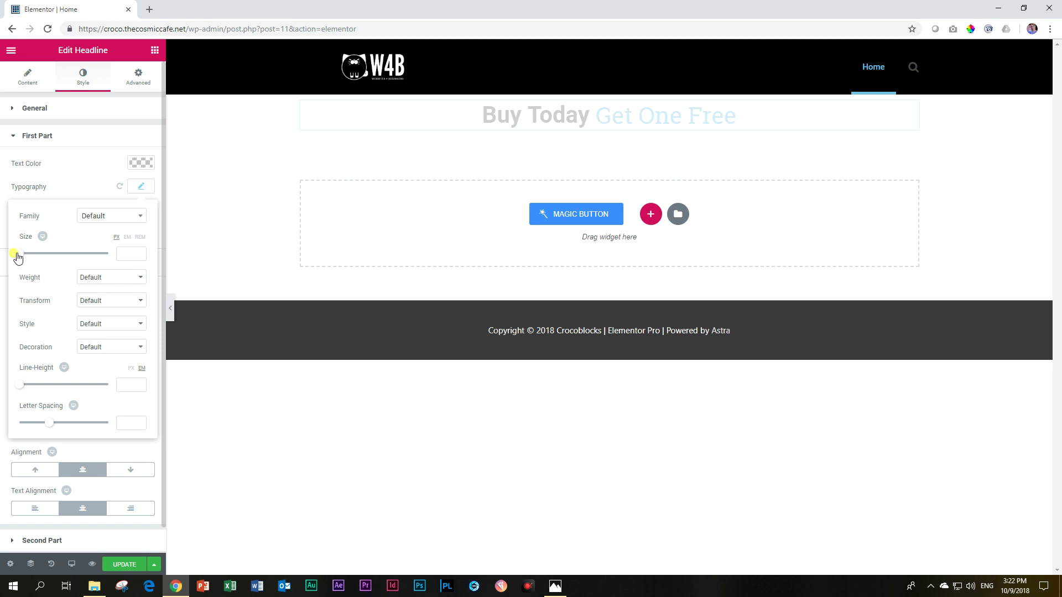
left_click_drag(19, 255, 44, 259)
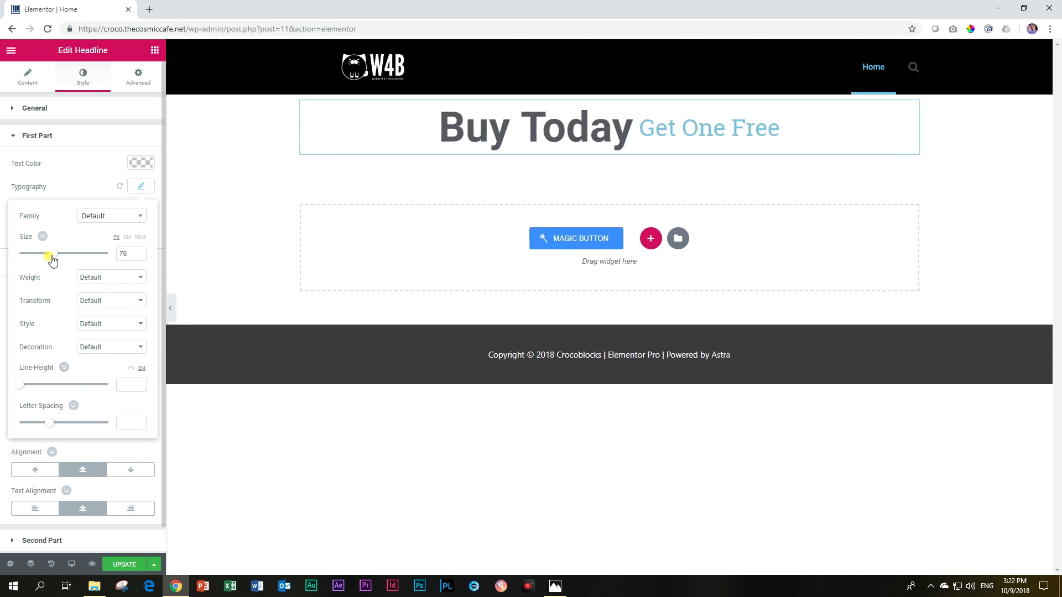
left_click(140, 188)
left_click(44, 135)
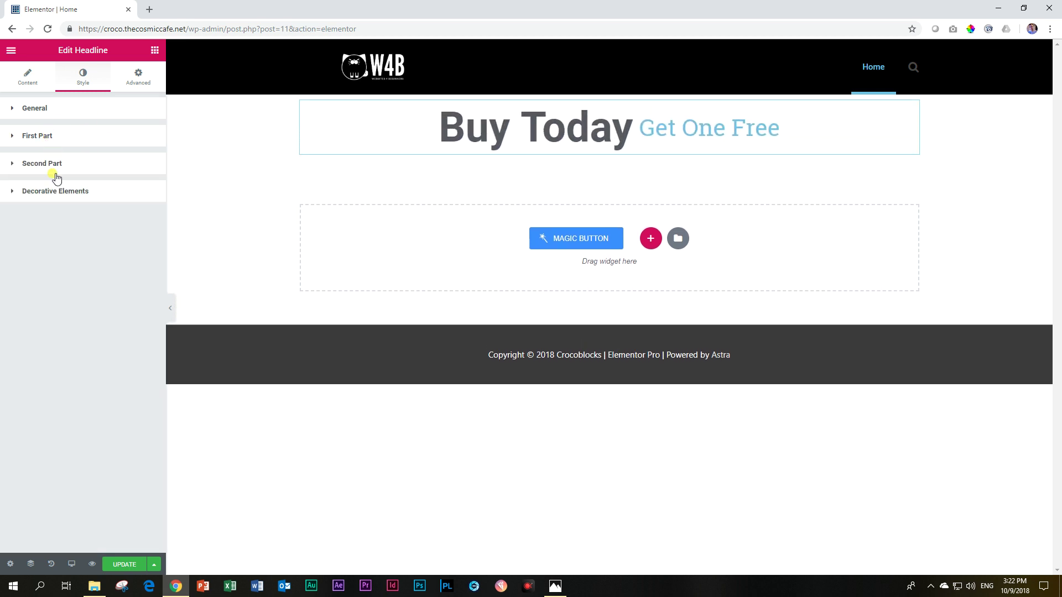
Set the 'Get One Free' second part's typography size to 80 px
left_click(55, 163)
left_click(141, 213)
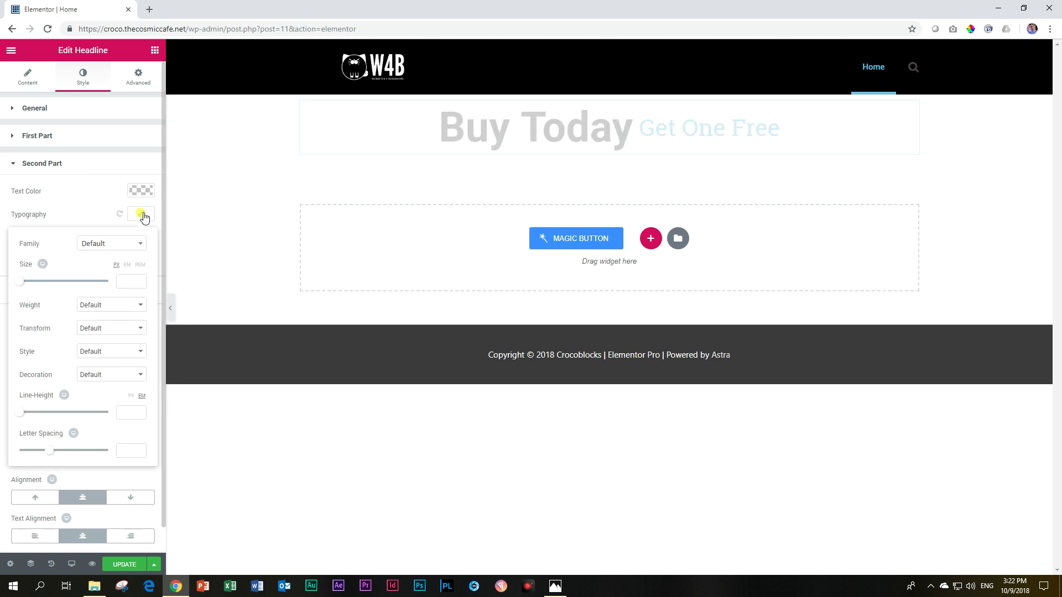
left_click_drag(21, 287, 58, 287)
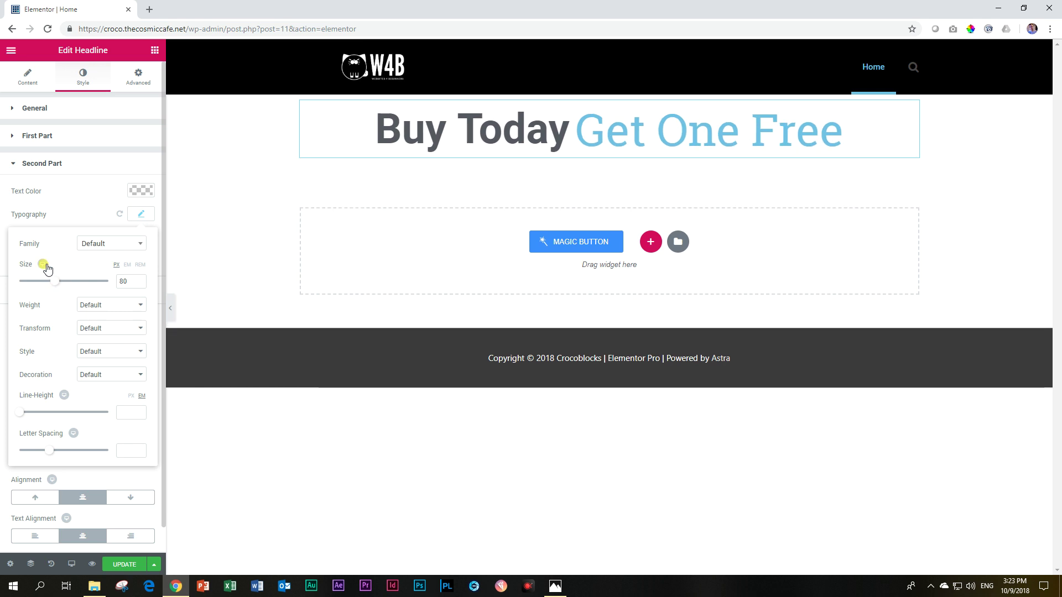
left_click(42, 163)
left_click(25, 111)
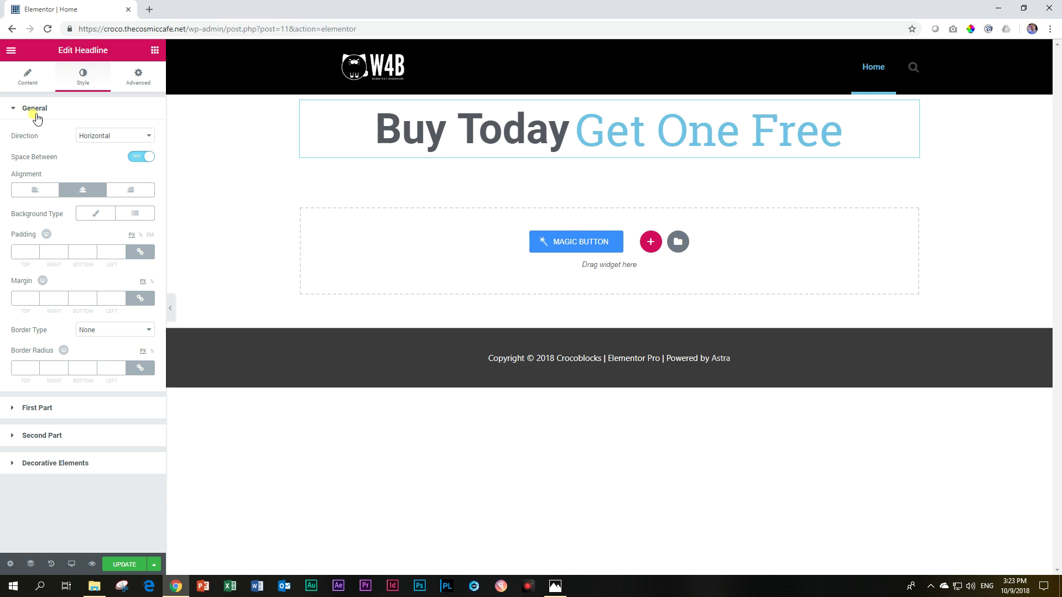
Change the headline Direction from Horizontal to Vertical in the General style settings
left_click(97, 137)
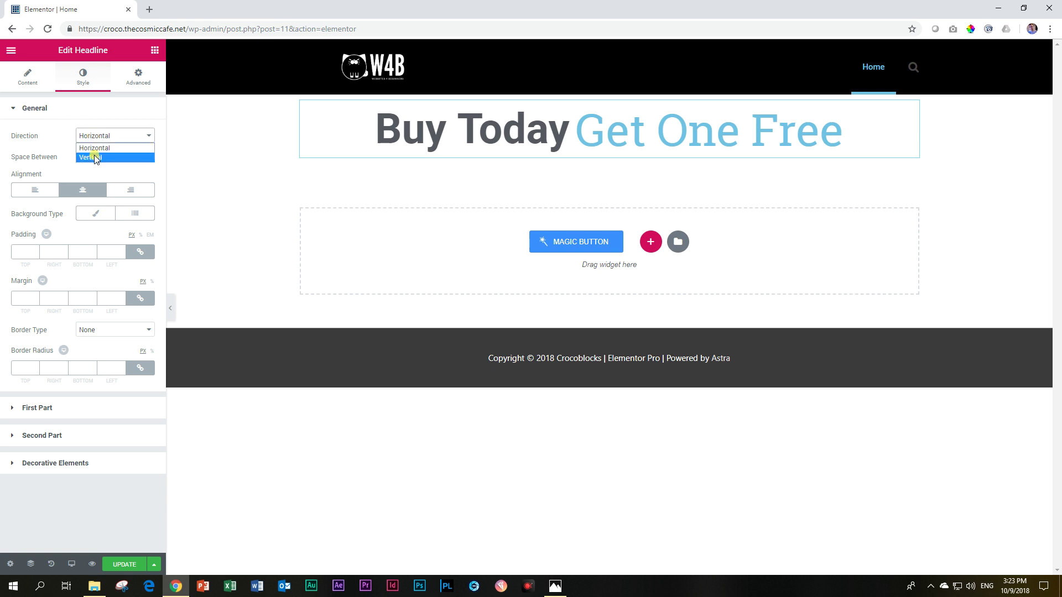
left_click(96, 158)
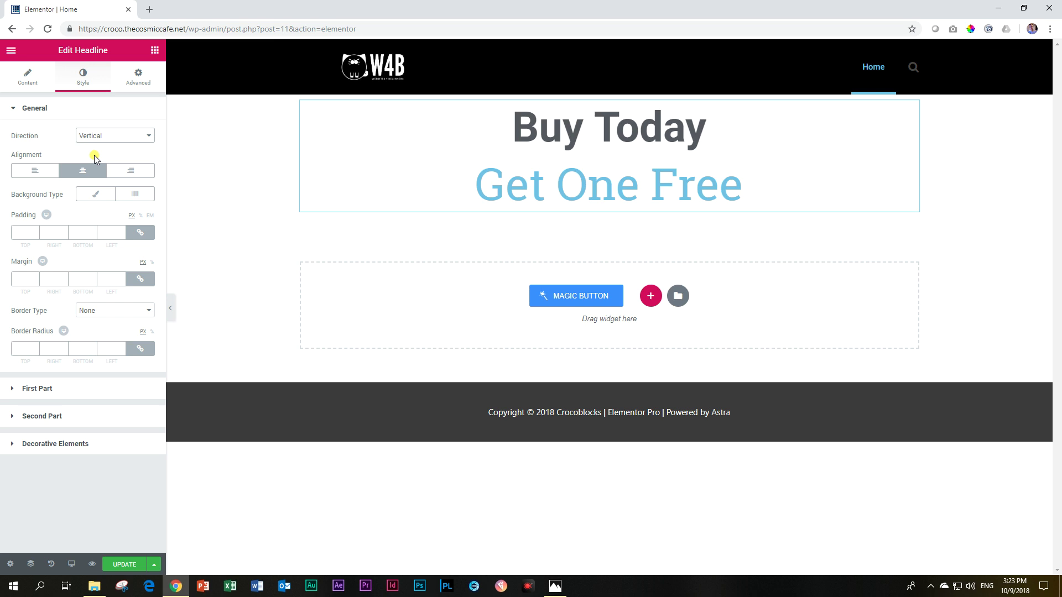
left_click(88, 137)
left_click(91, 140)
left_click(11, 108)
Give 'Buy Today' weight 900, uppercase letter case and a 198 px size
left_click(47, 142)
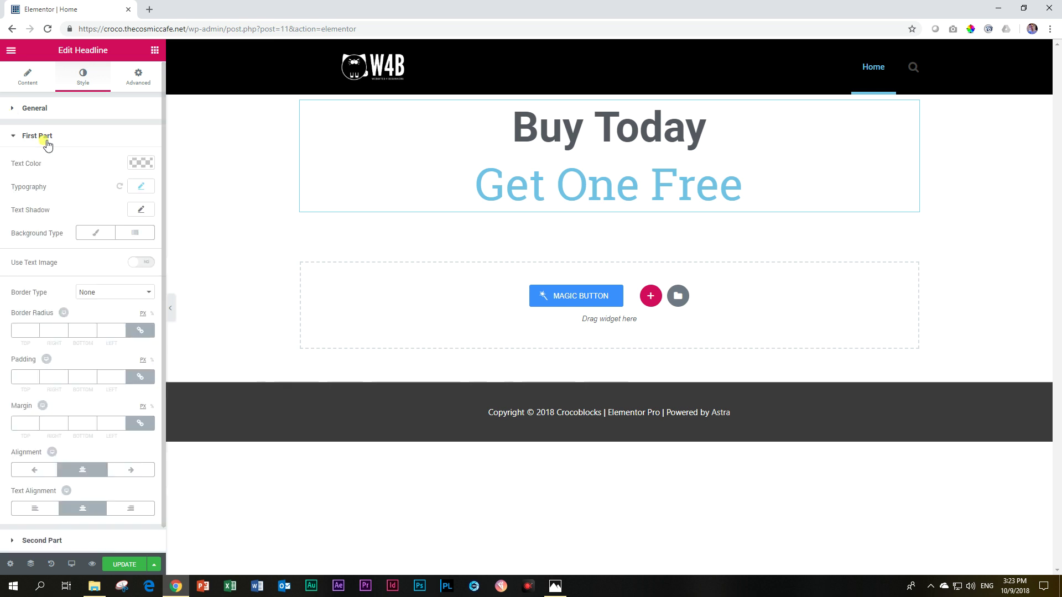
scroll(71, 202, "down", 1)
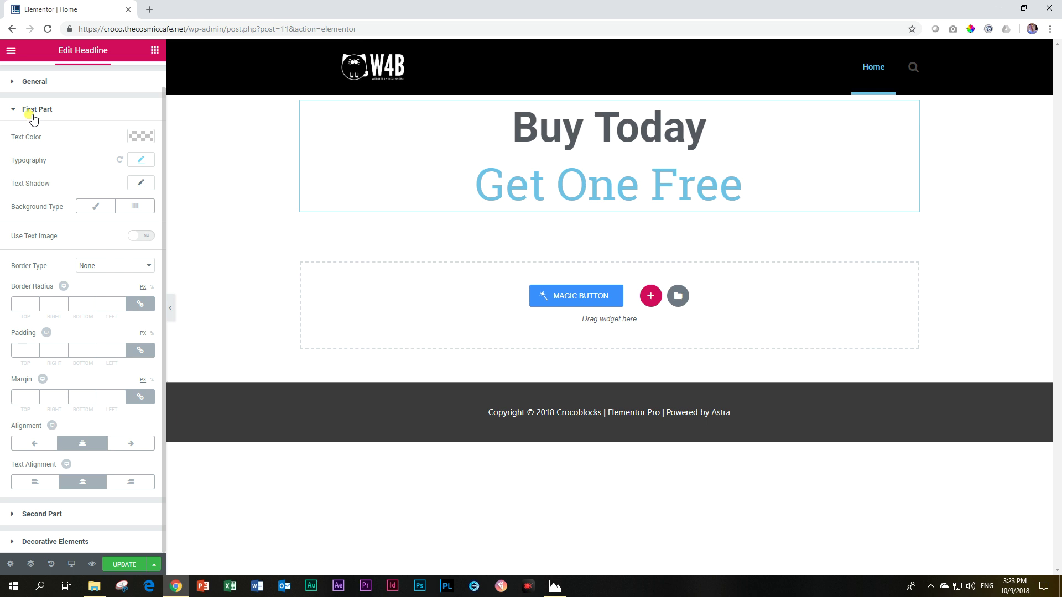
left_click_drag(513, 119, 598, 114)
left_click(141, 161)
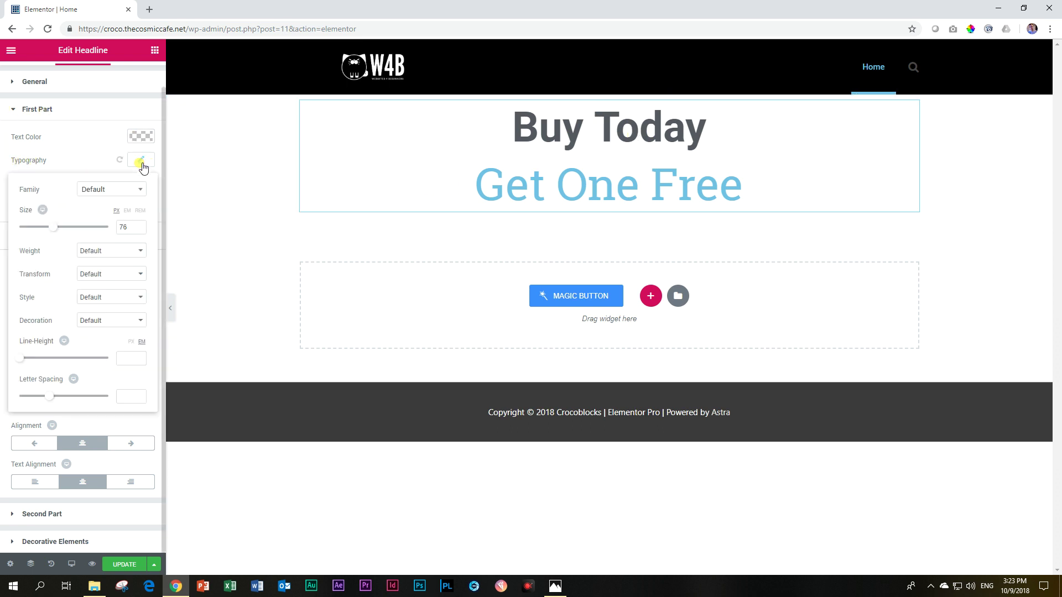
left_click(87, 252)
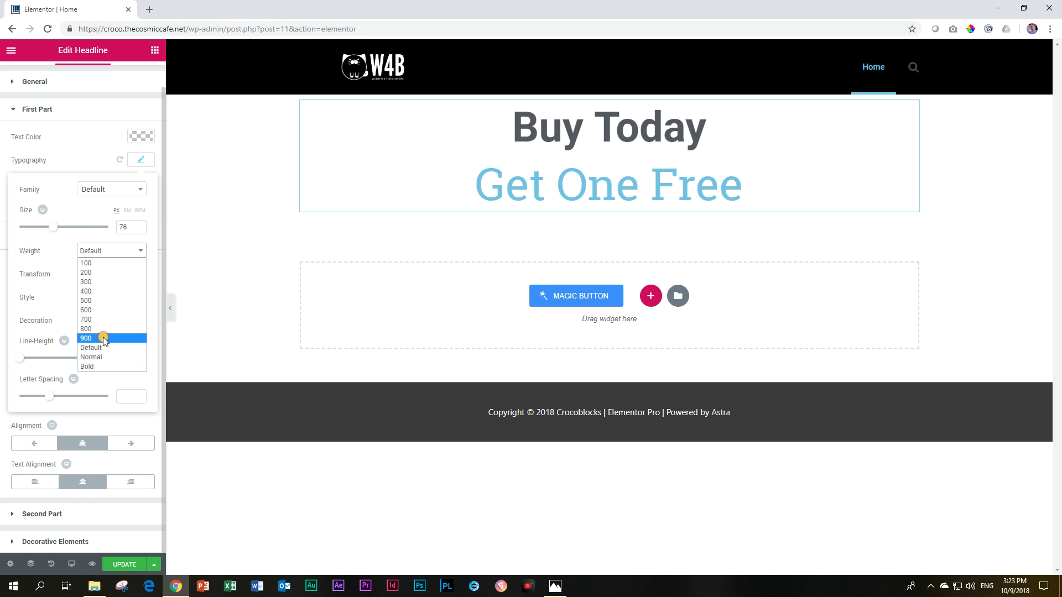
left_click(103, 338)
left_click(94, 274)
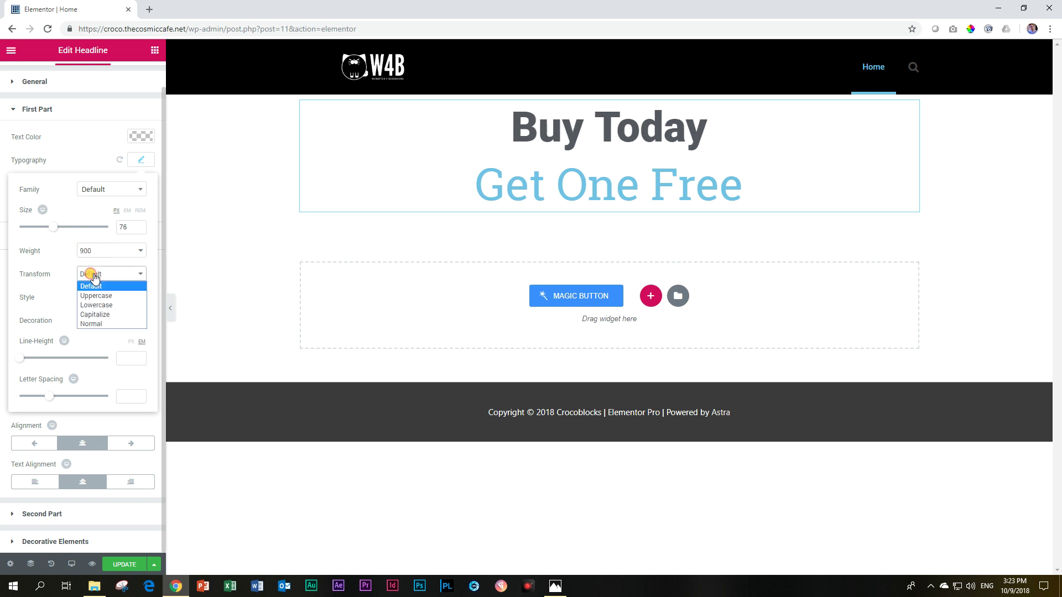
left_click(102, 299)
left_click_drag(53, 226, 108, 237)
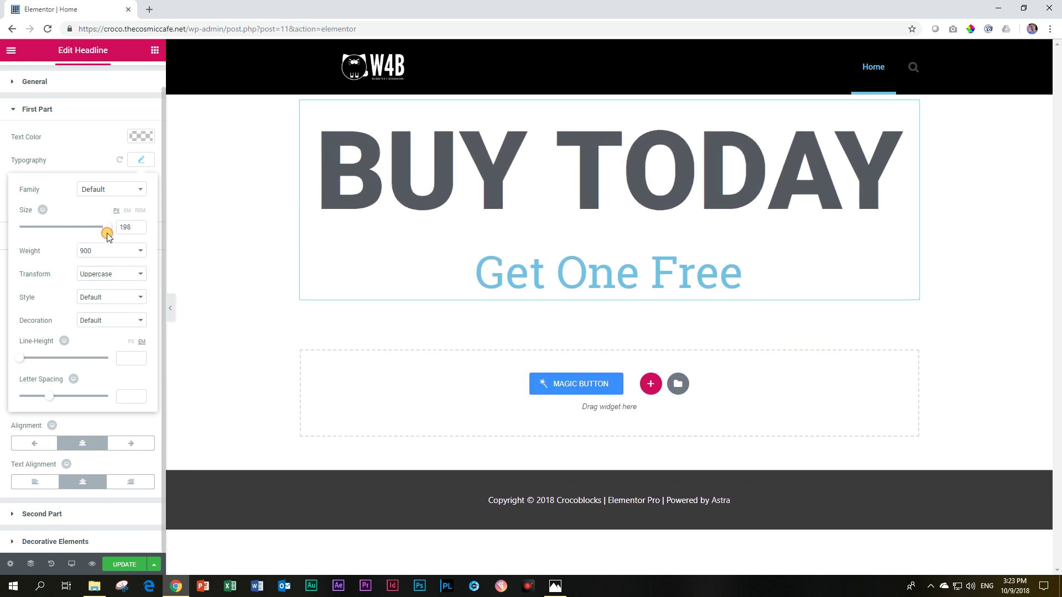
Switch the first part's font family to Poppins and reduce its size to 178 px
left_click(99, 191)
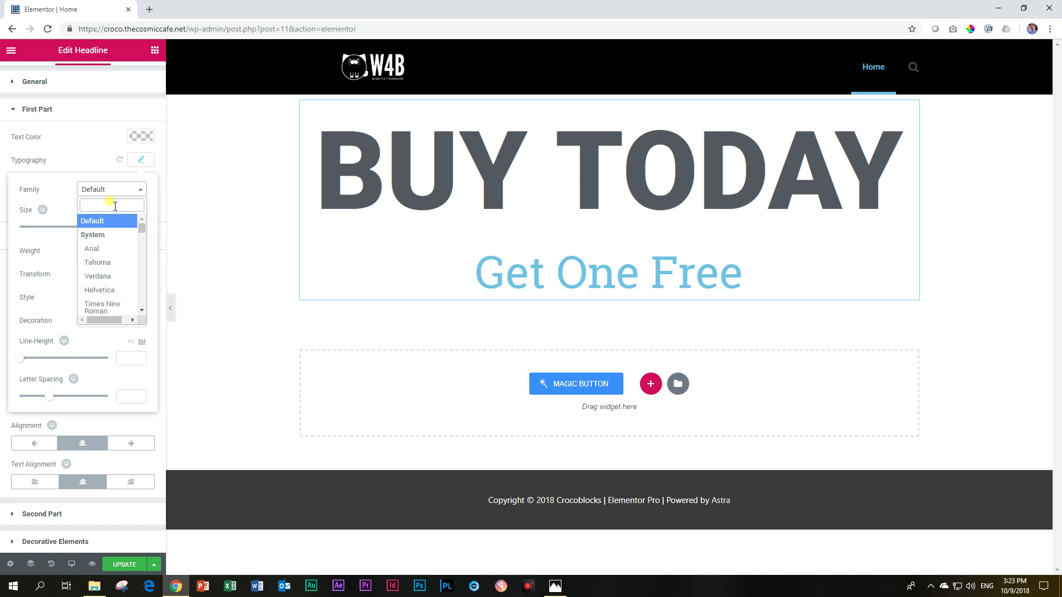
type("poppins")
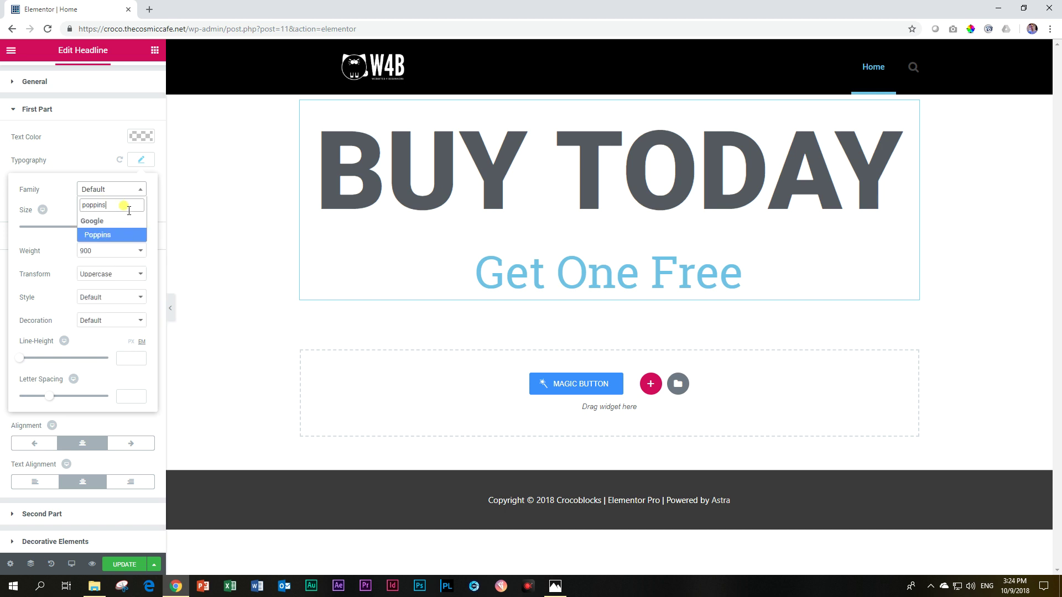
key("Return")
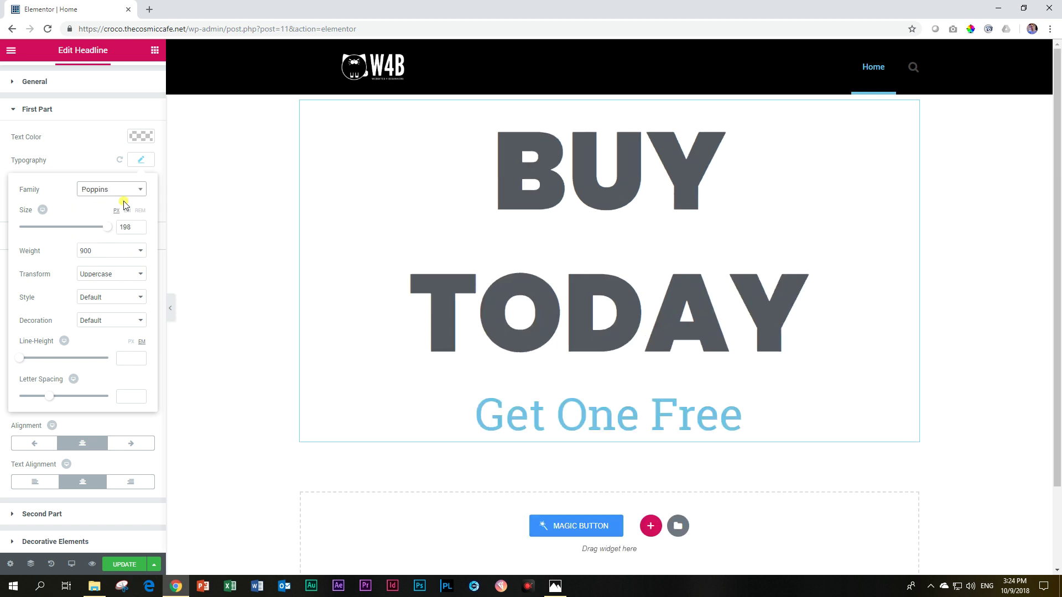
left_click_drag(105, 227, 97, 227)
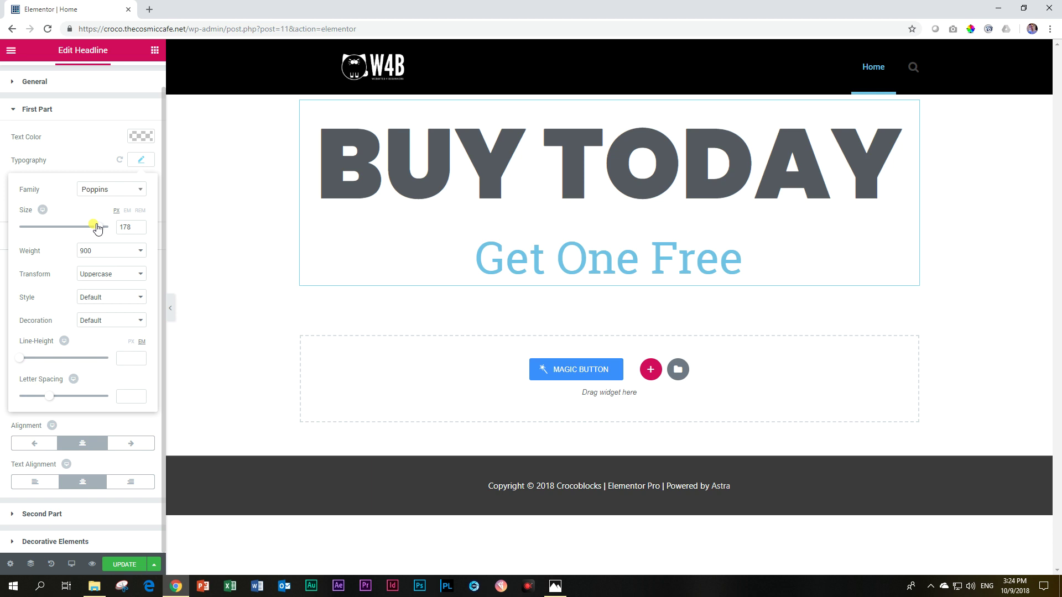
left_click(140, 161)
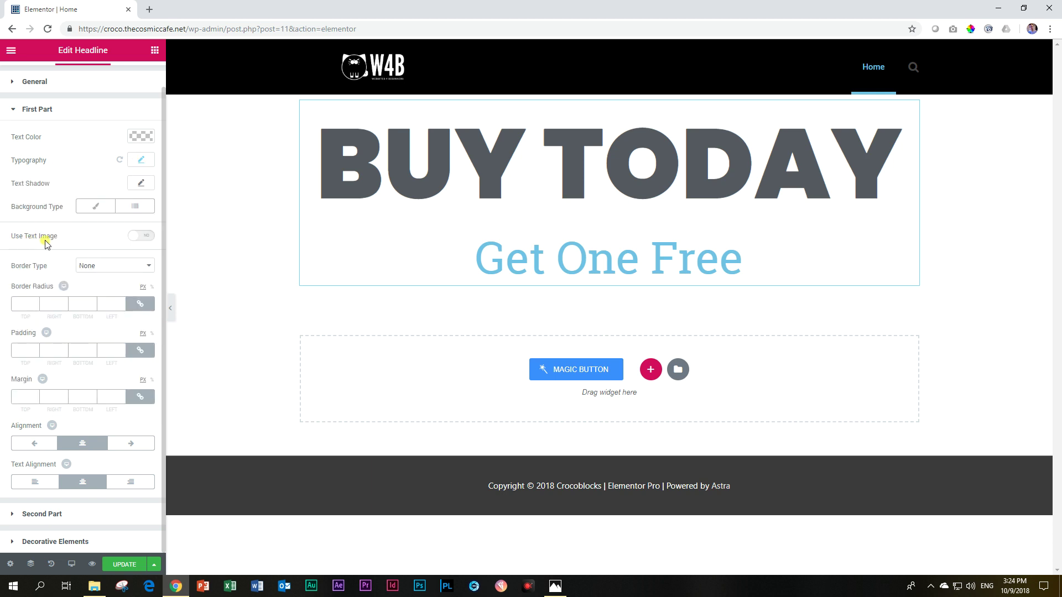
Fill the headline letters with the orange sunset photo via Use Text Image, then delete the section
left_click(143, 238)
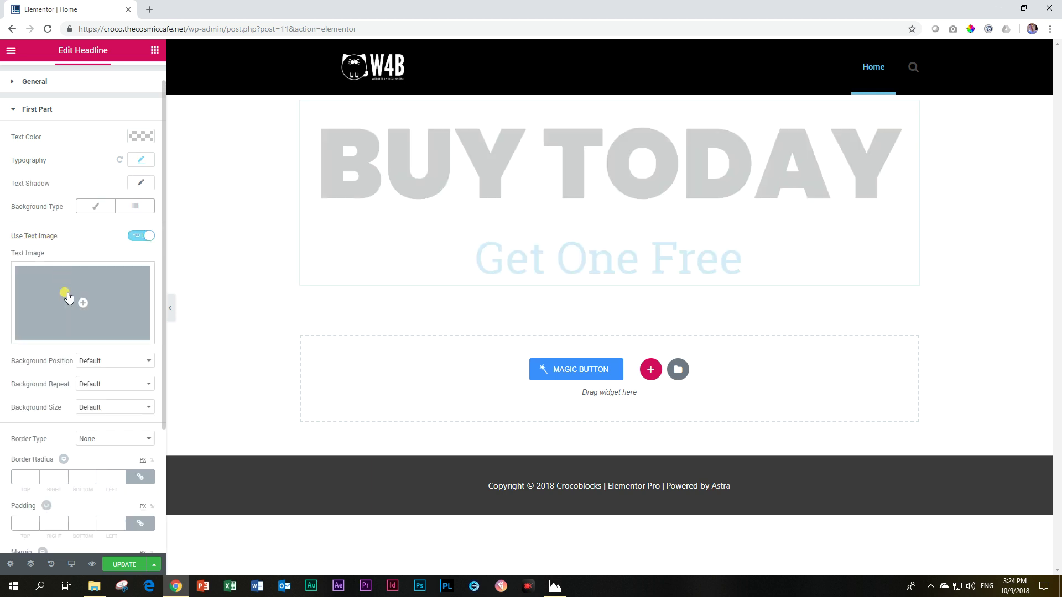
left_click(88, 303)
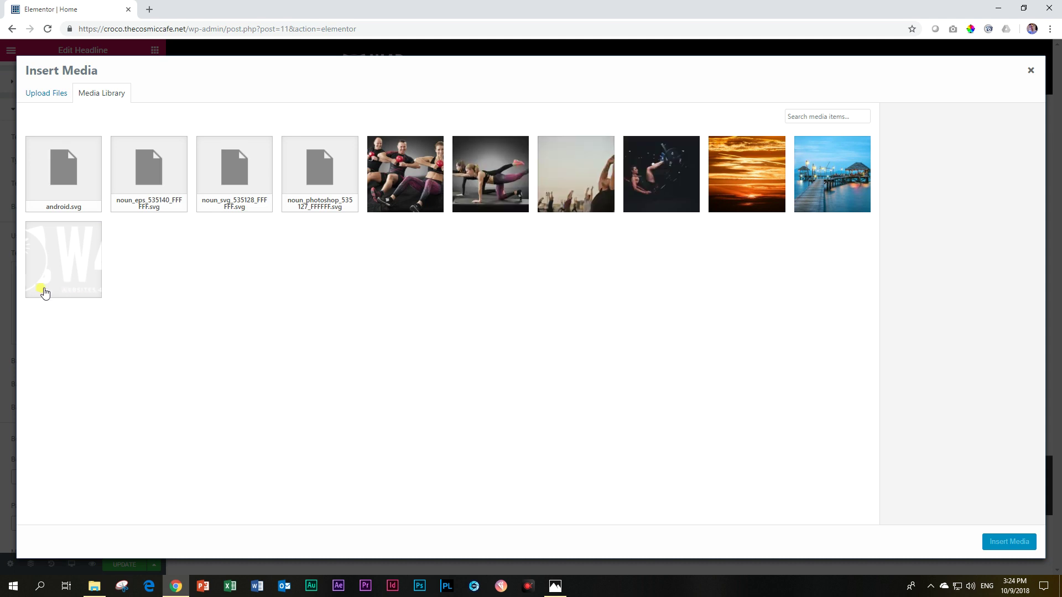
left_click(765, 178)
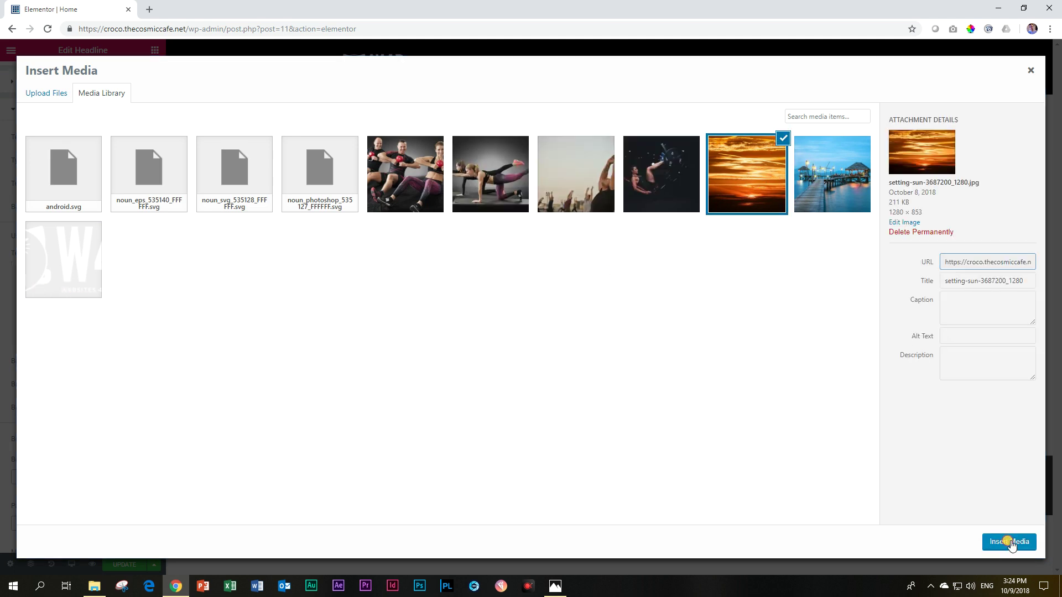
left_click(1009, 542)
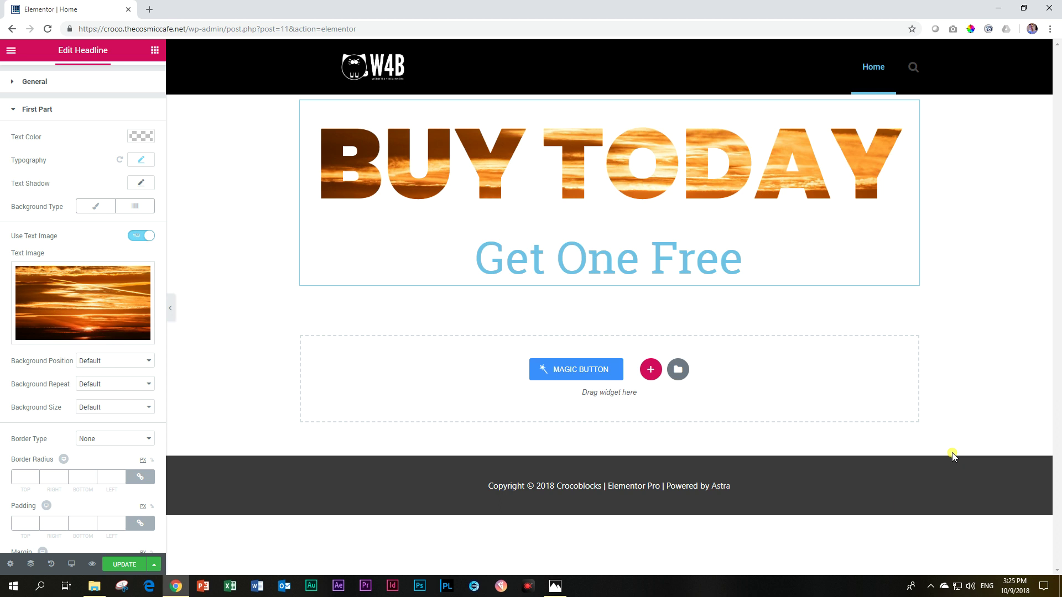
left_click(630, 88)
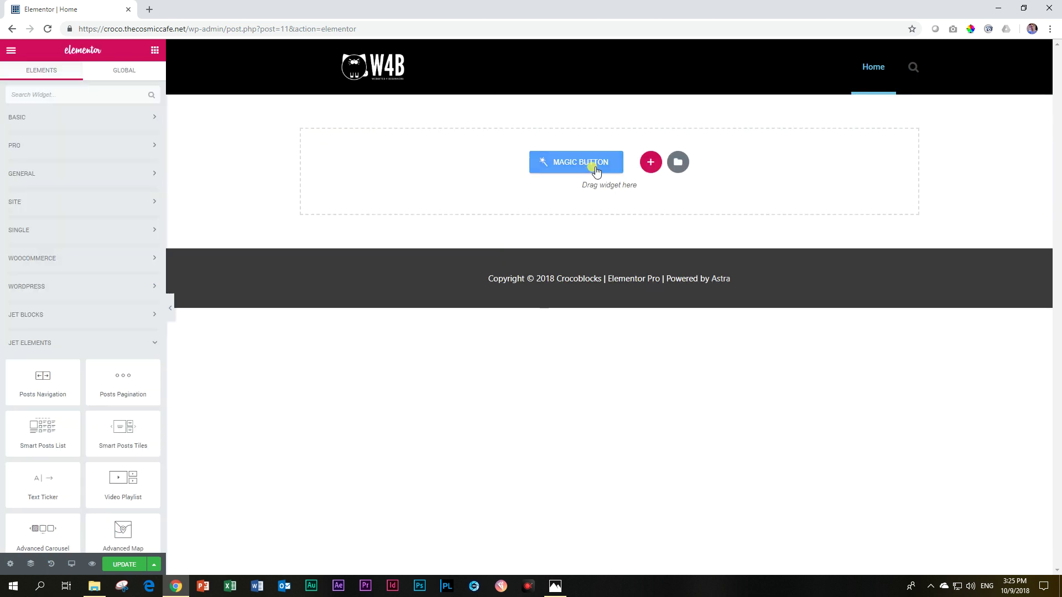
Add a one-column section and give it a classic background of the dark gym photo
left_click(650, 161)
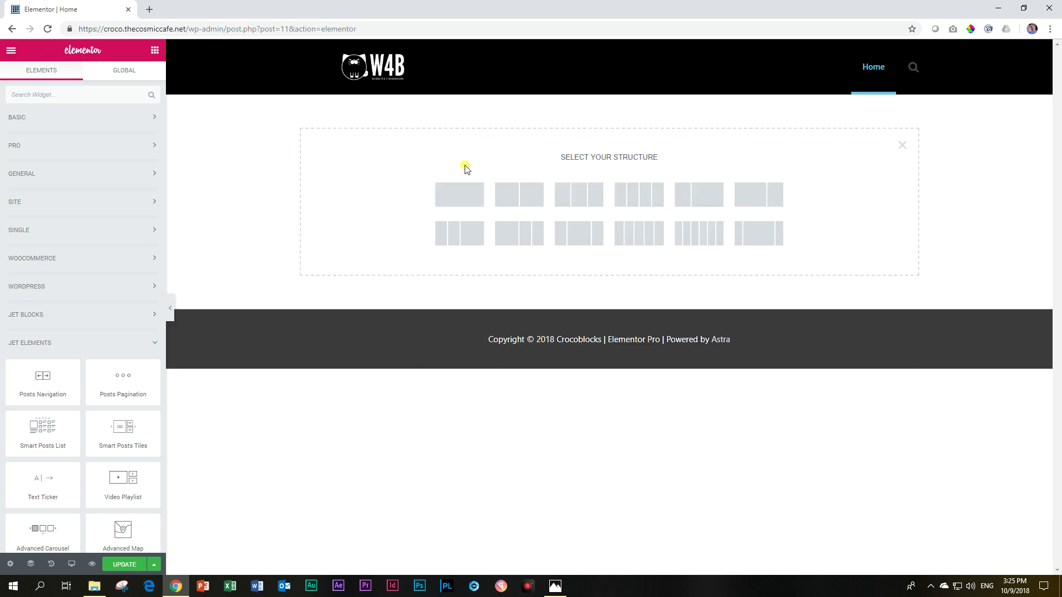
left_click(464, 193)
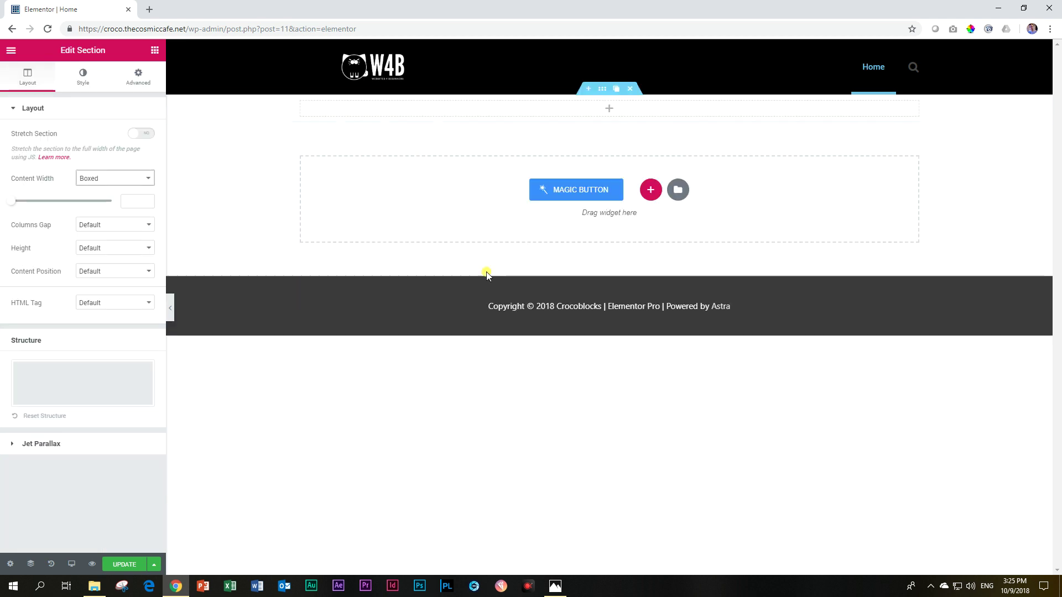
right_click(244, 112)
left_click(264, 121)
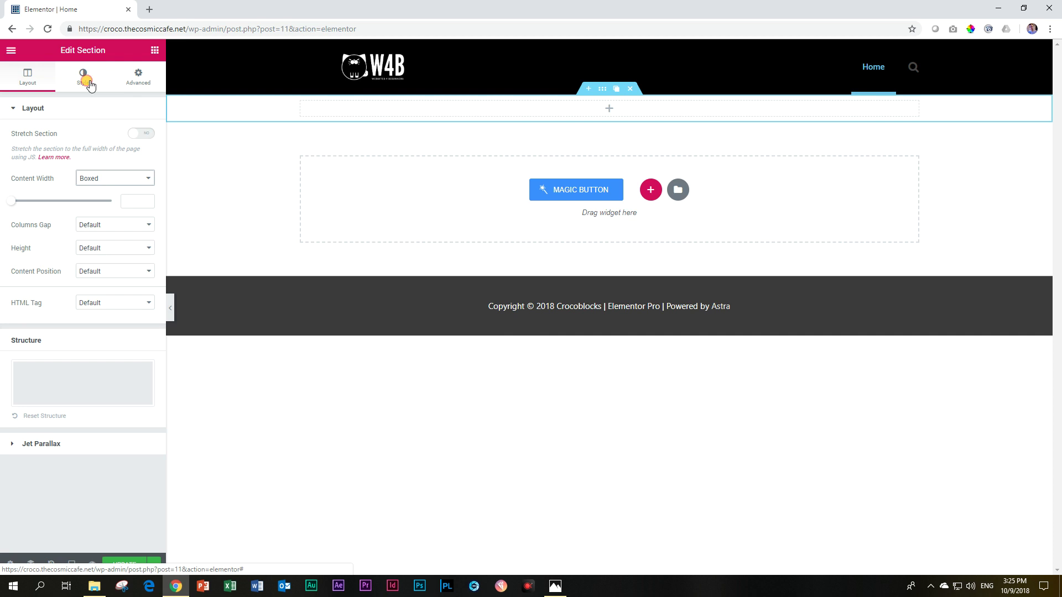
left_click(86, 81)
left_click(89, 159)
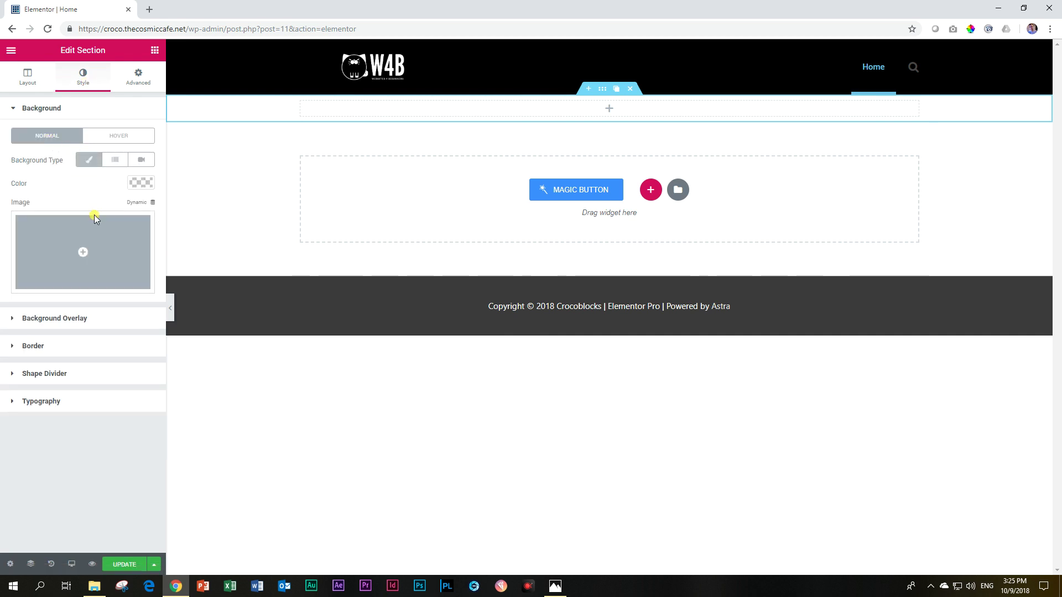
left_click(94, 215)
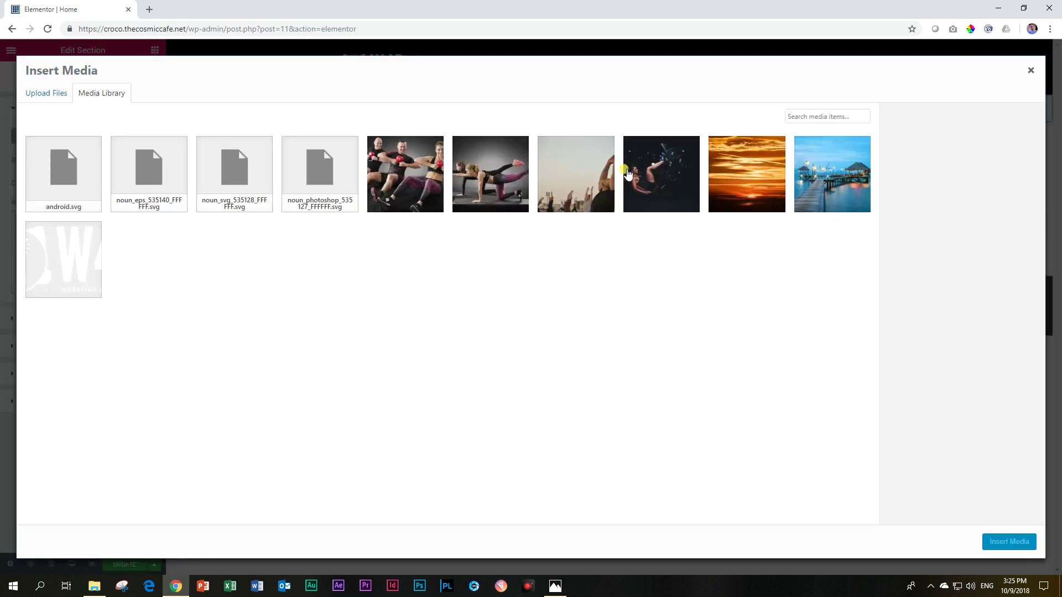
left_click(627, 172)
left_click(1020, 544)
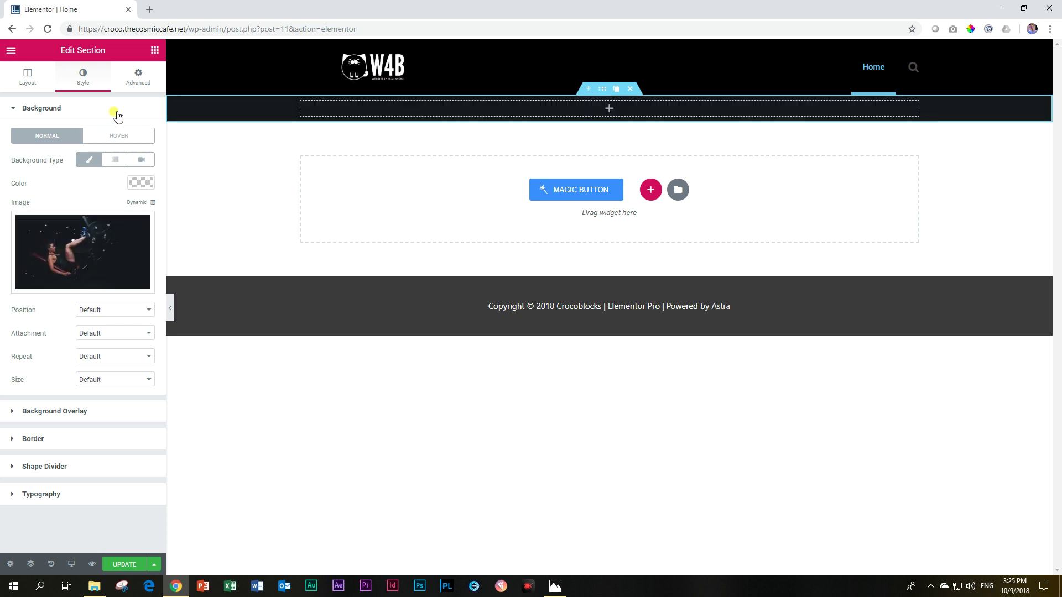
left_click(28, 77)
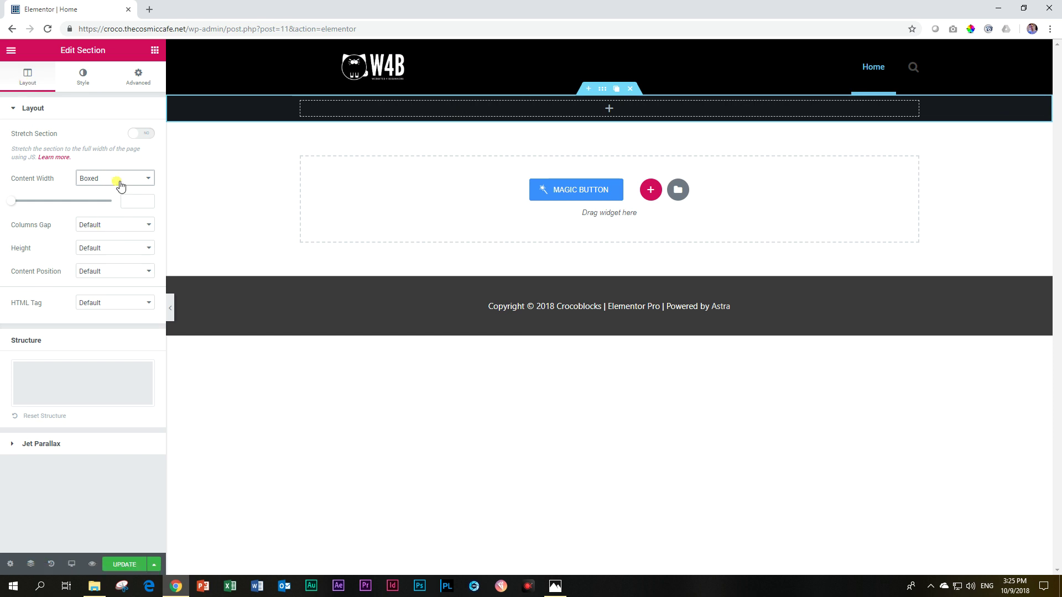
Set the section height to Min Height of about 653 px
left_click(95, 251)
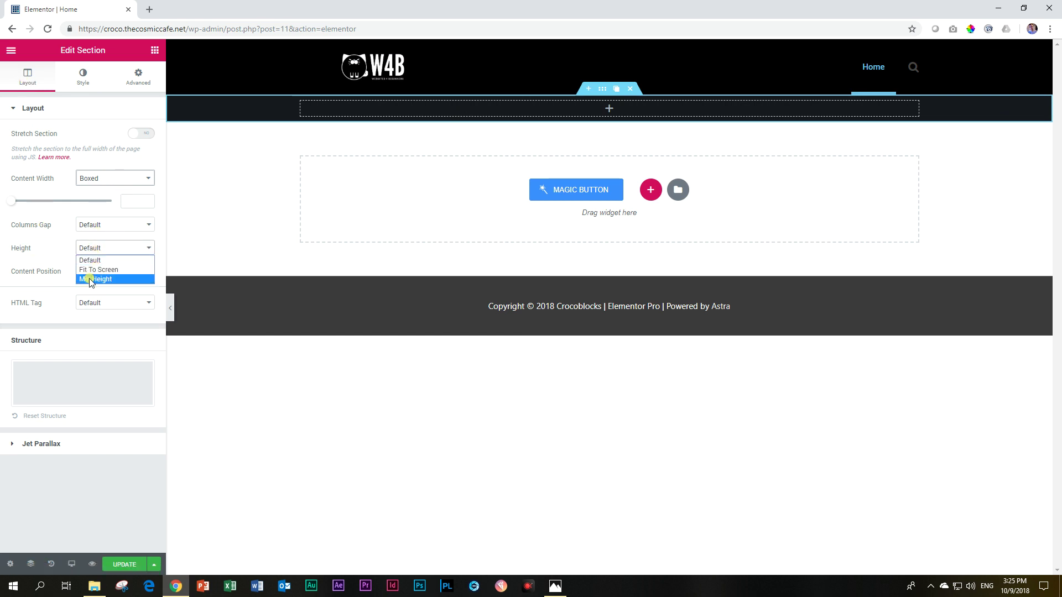
left_click(91, 279)
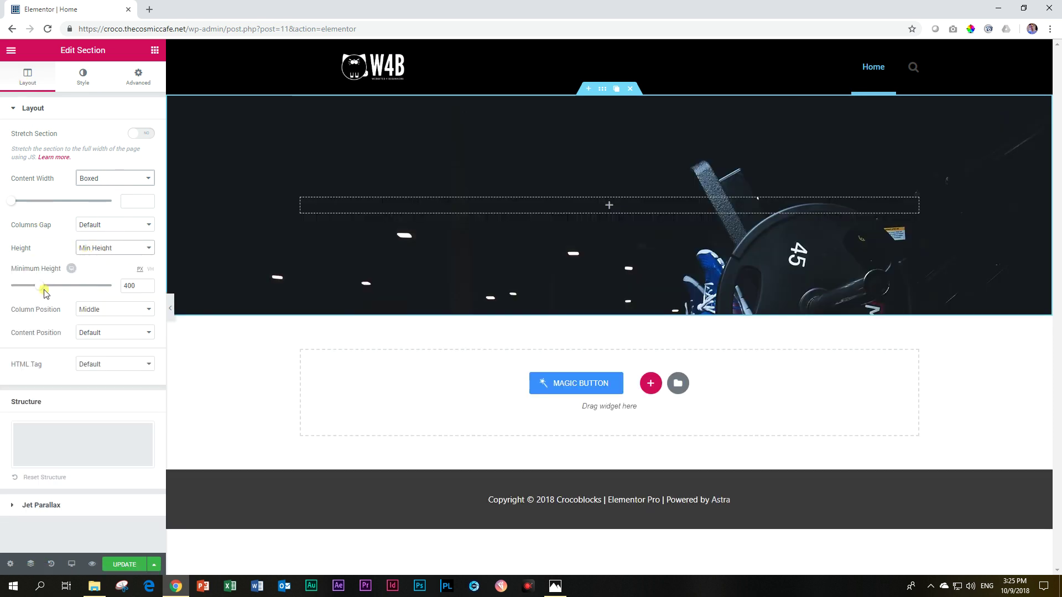
left_click_drag(40, 292, 56, 287)
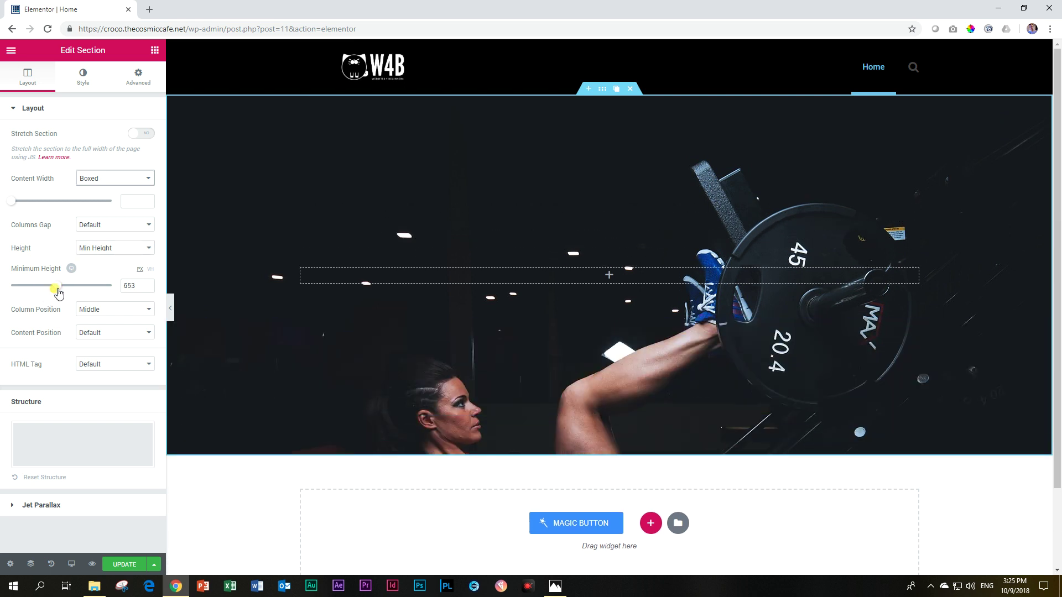
Set the background image Size to Cover and Position to Center Center
left_click(83, 77)
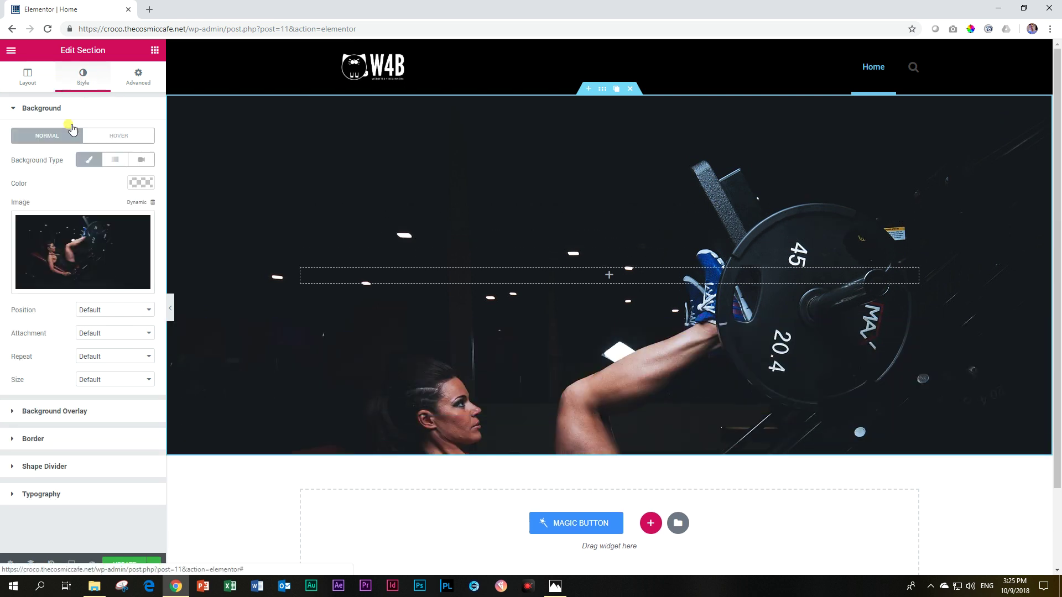
left_click(90, 380)
left_click(99, 411)
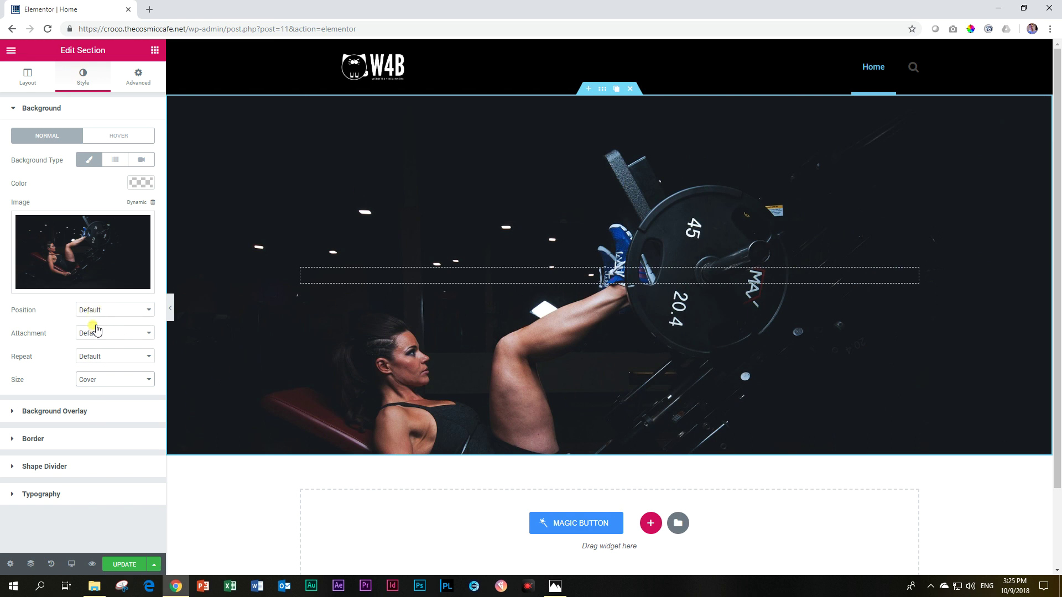
left_click(90, 309)
left_click(101, 369)
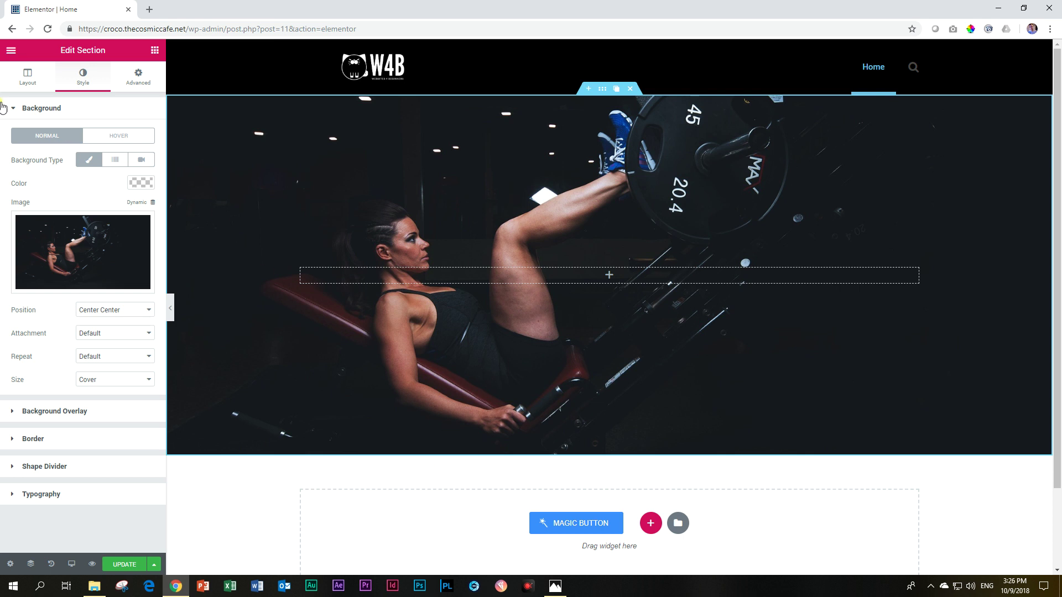
left_click(154, 51)
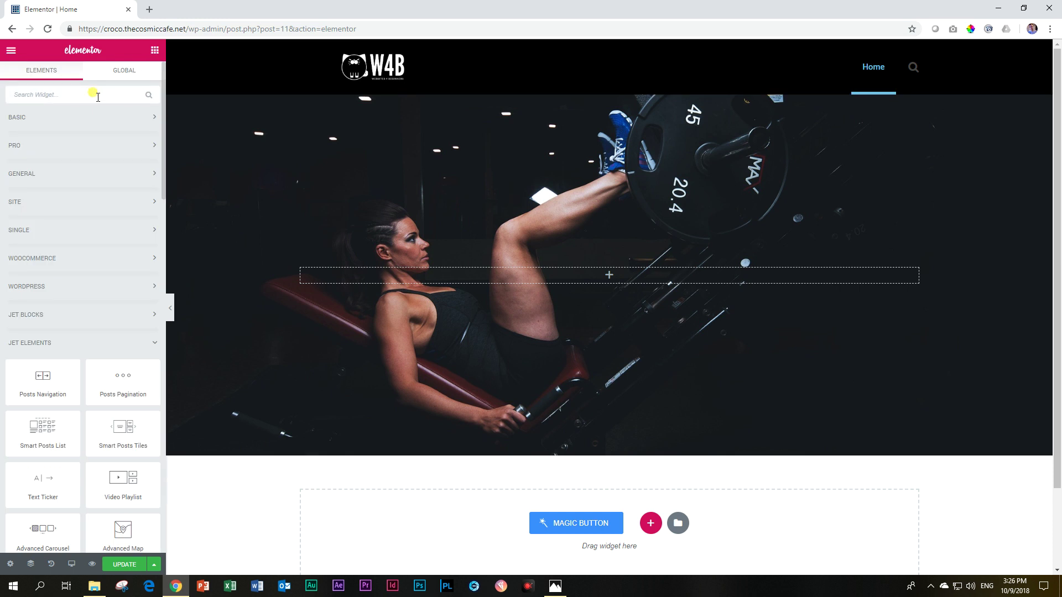
Place a Headline in the gym section reading 'Halloween Craziness' and '50% Discount'
type("headline")
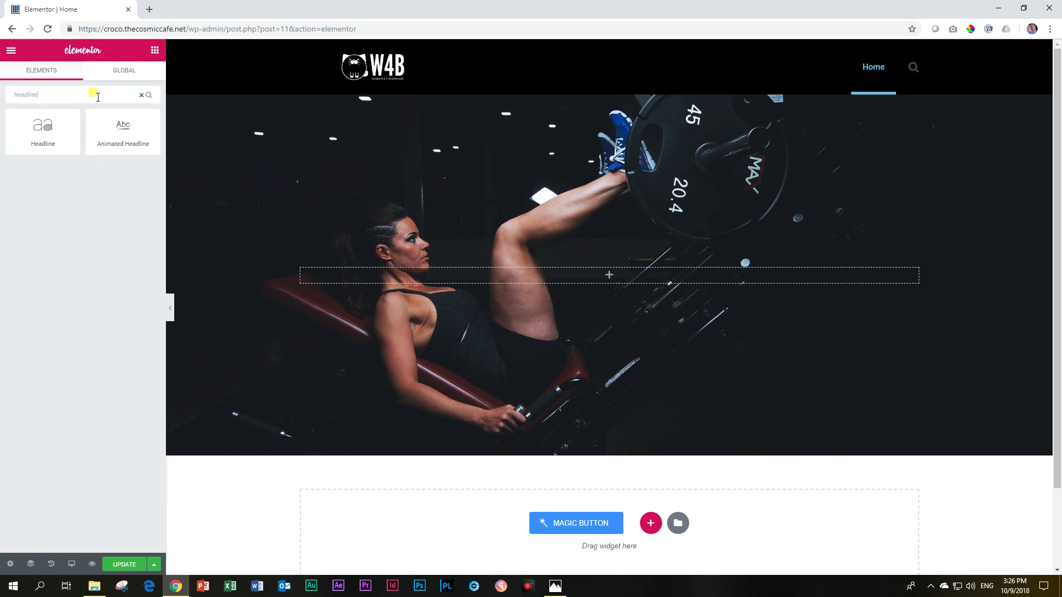
left_click_drag(45, 126, 628, 270)
left_click_drag(66, 147, 2, 141)
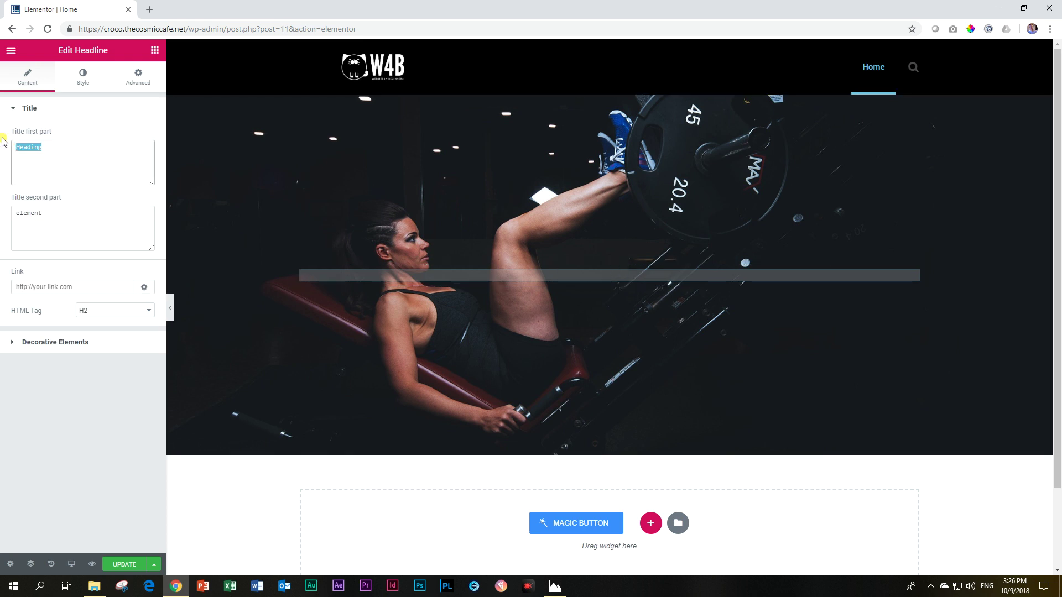
type("Hallo")
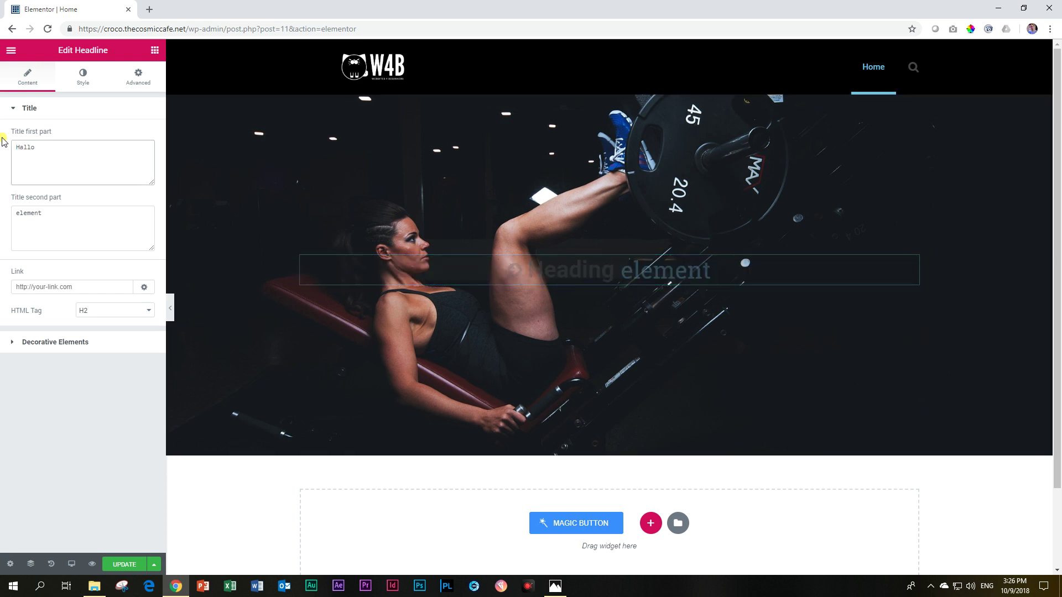
type("ween Craziness")
double_click(47, 213)
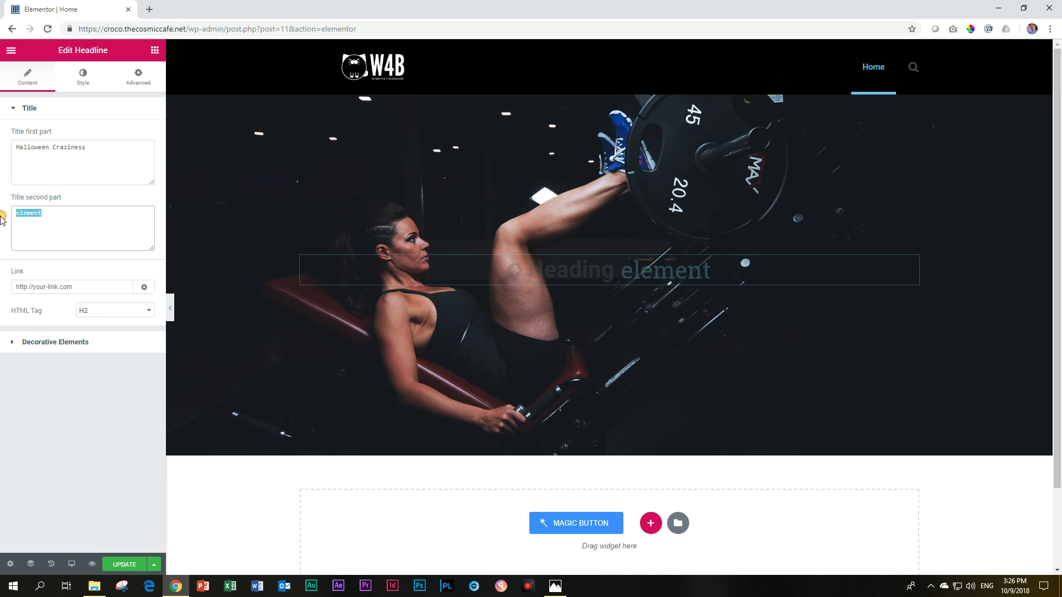
type("50% Discount")
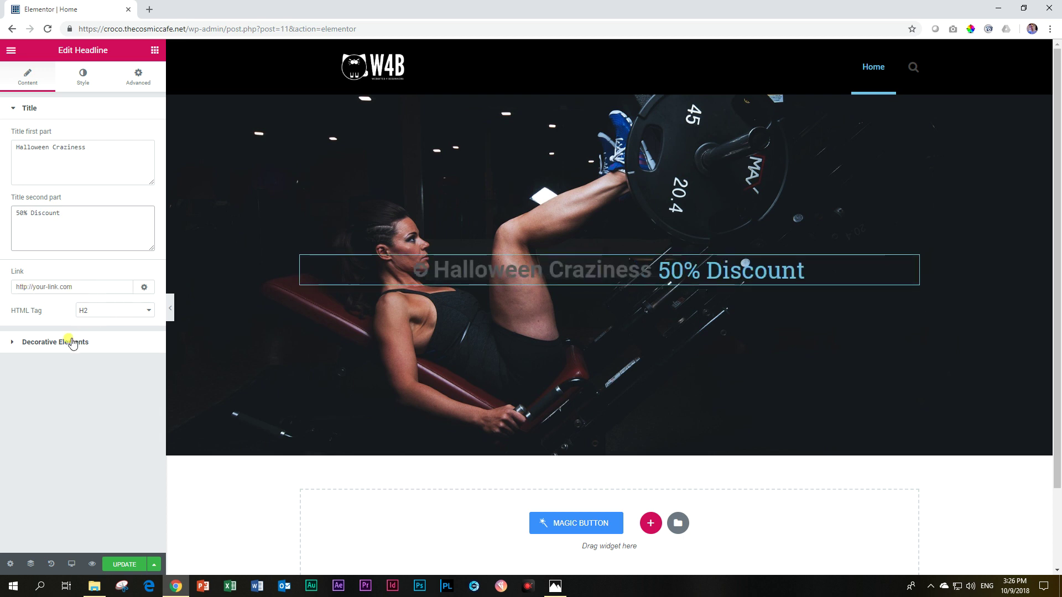
Remove the arrow Before Icon from the new headline's Decorative Elements
left_click(13, 343)
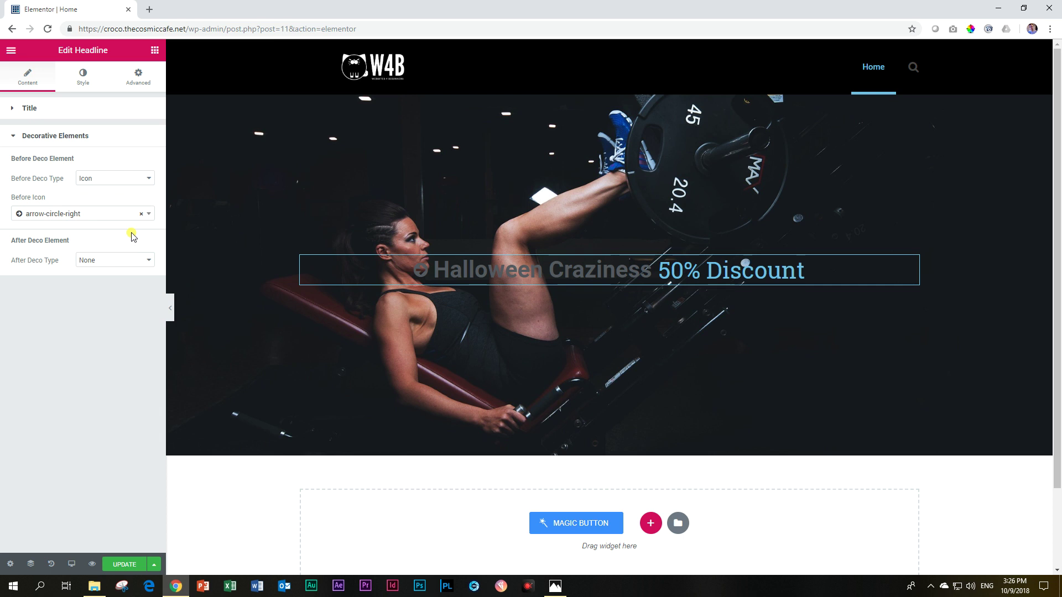
left_click(141, 214)
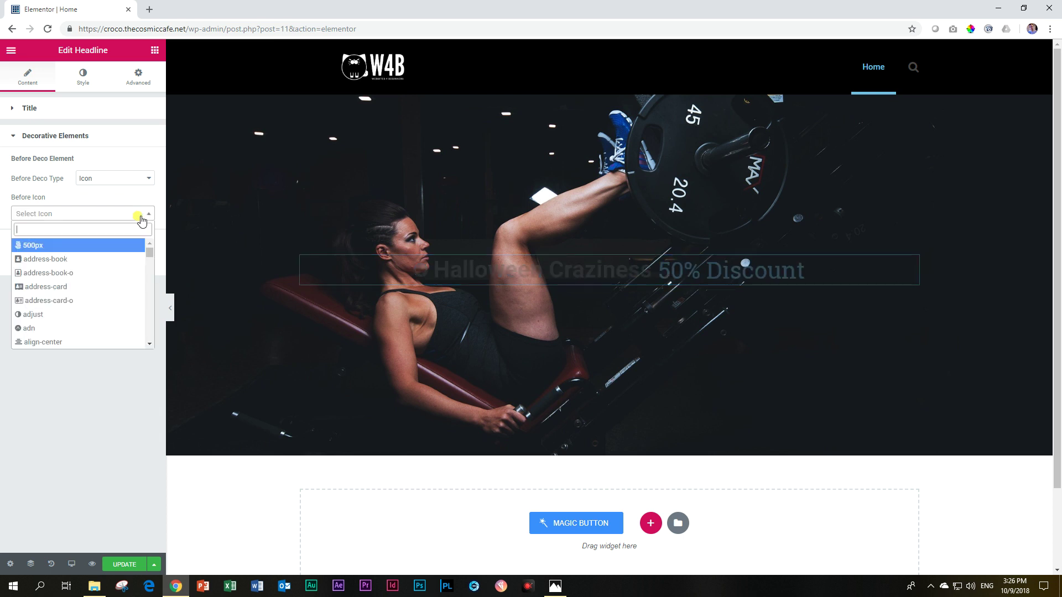
left_click(109, 392)
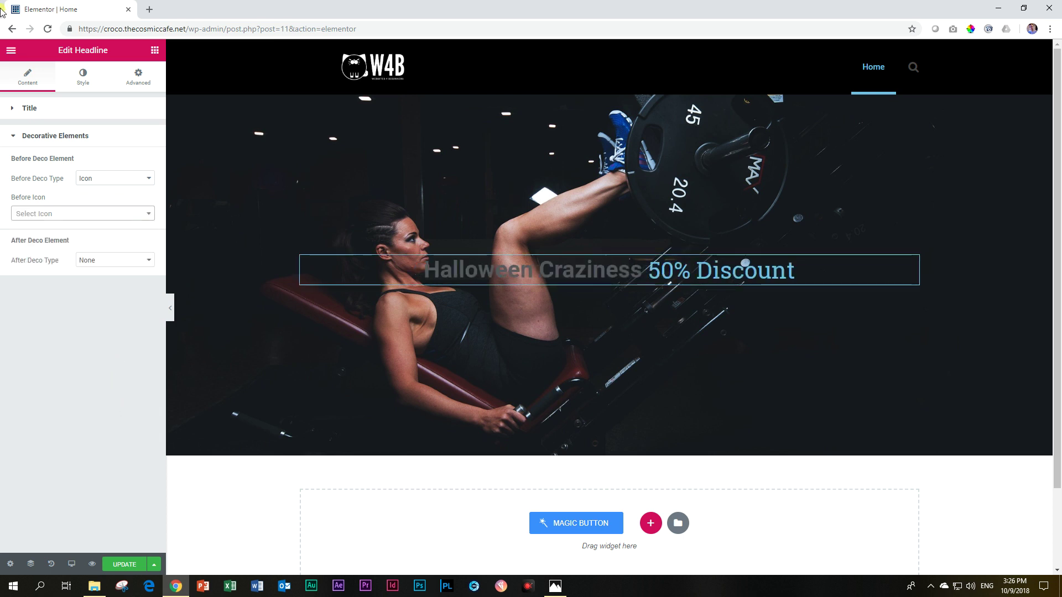
left_click(81, 77)
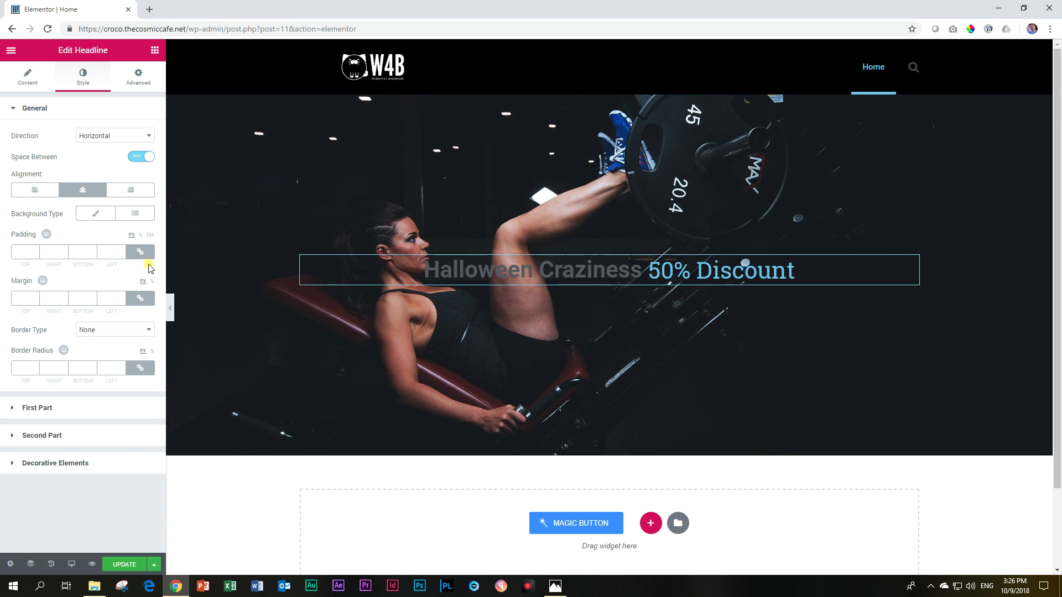
Give the headline a Classic background in the solid black preset colour
left_click(95, 214)
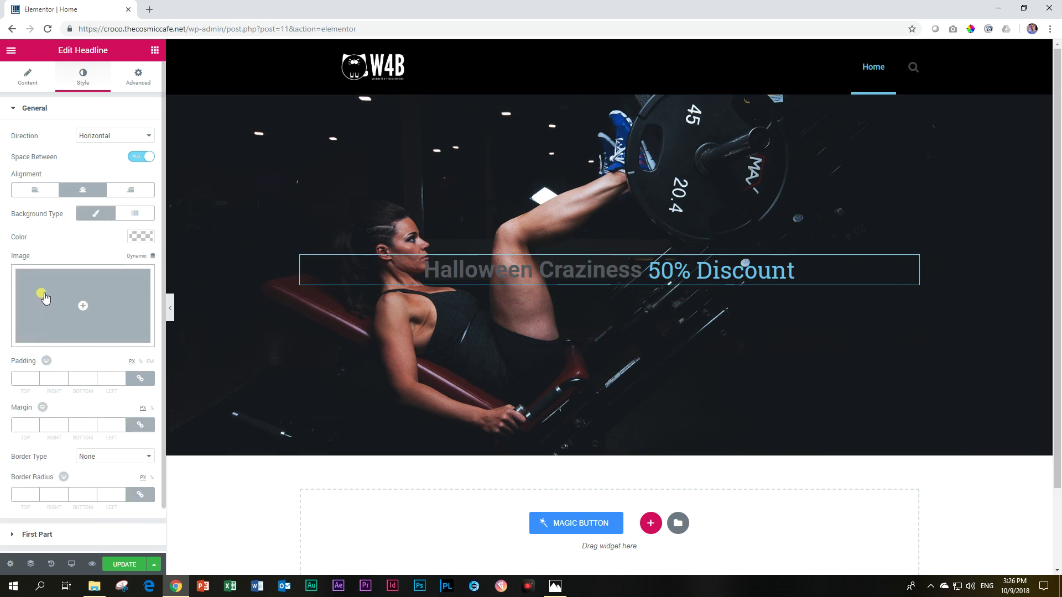
left_click(141, 237)
left_click(101, 368)
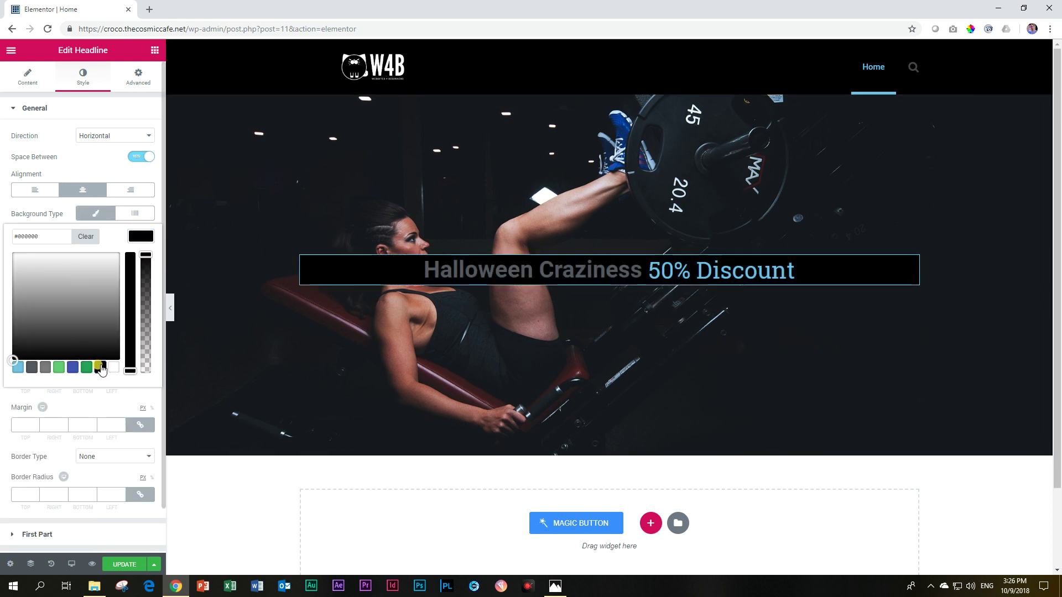
left_click(141, 236)
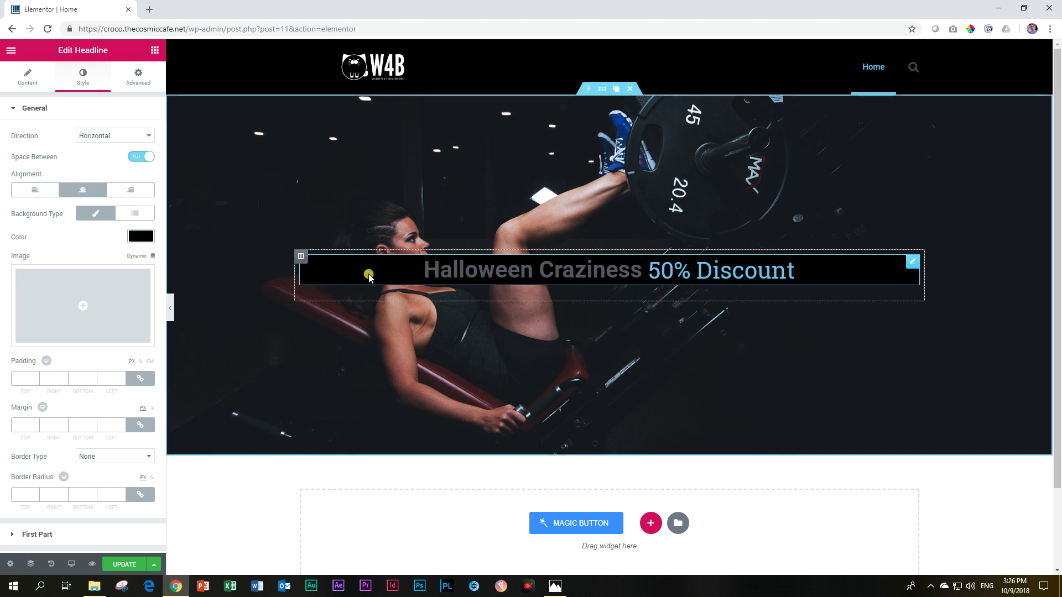
right_click(235, 143)
Make the section Full Width and stretched, with Column Position Top and Columns Gap No Gap
left_click(241, 148)
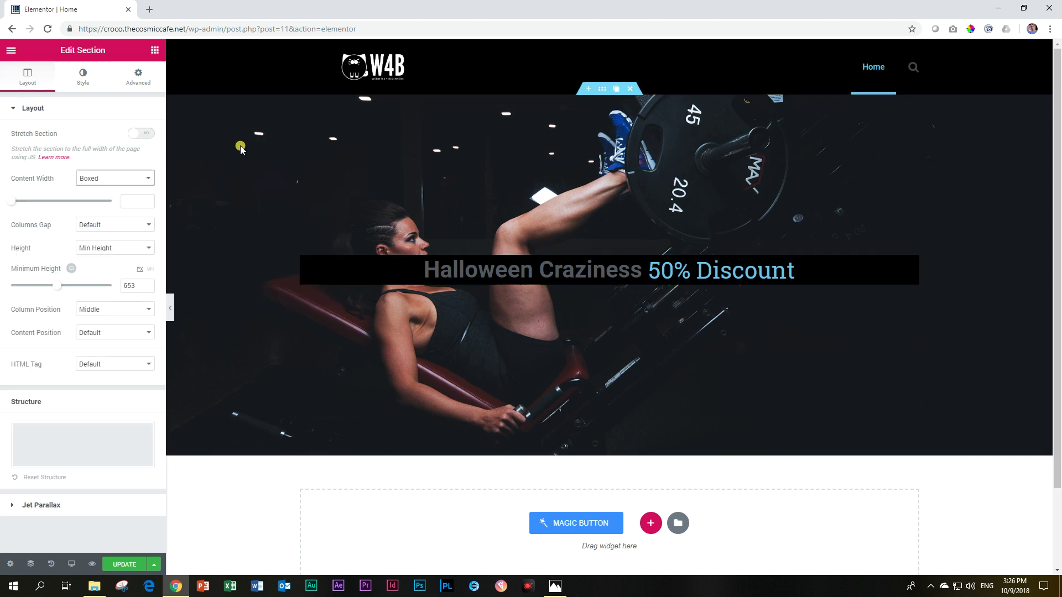
left_click(111, 178)
left_click(100, 201)
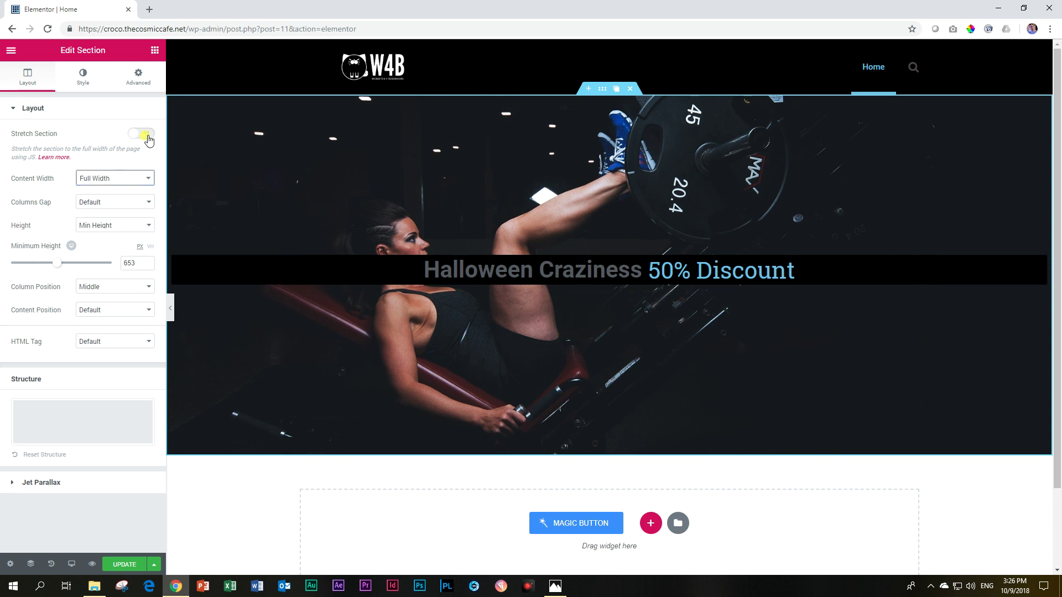
left_click(145, 134)
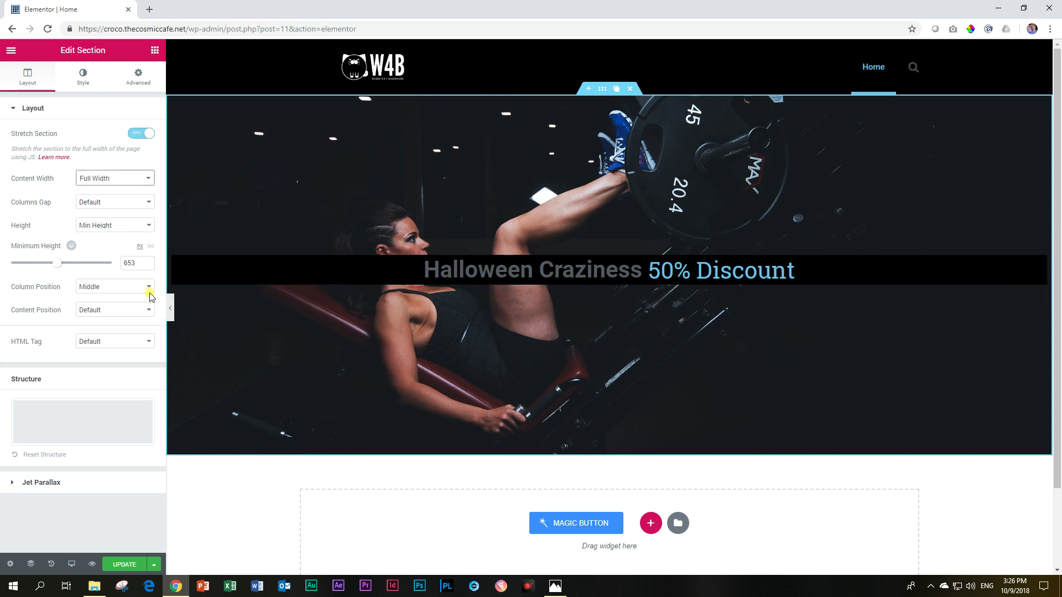
left_click(87, 287)
left_click(90, 308)
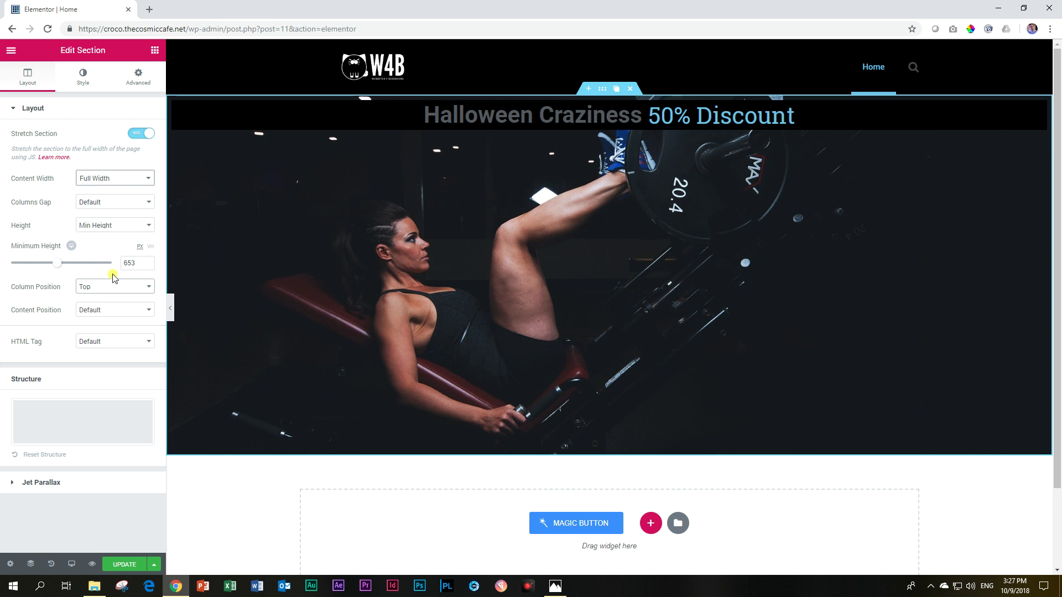
left_click(84, 289)
left_click(84, 289)
left_click(84, 203)
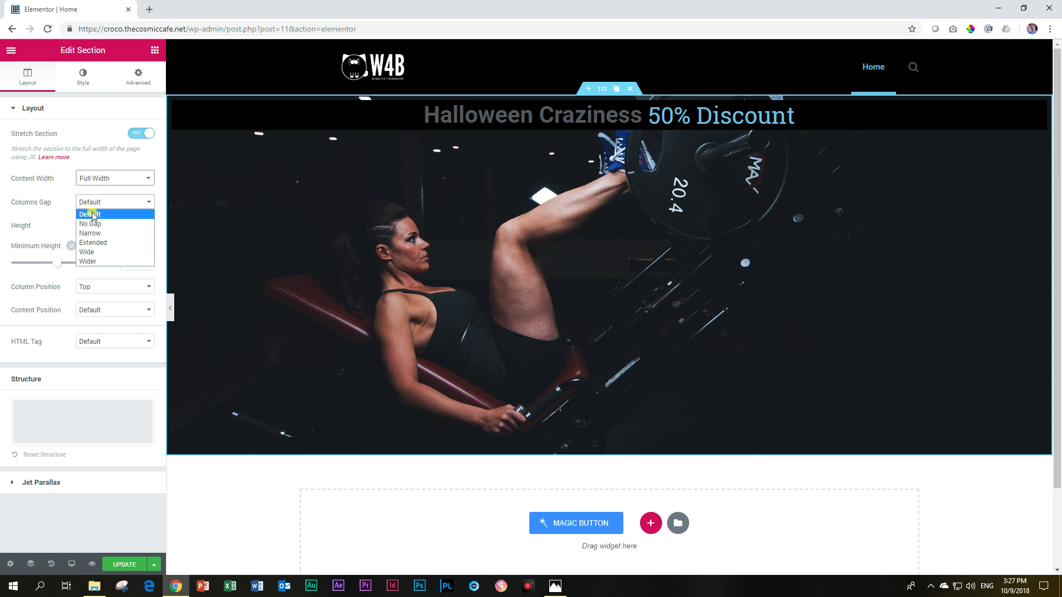
left_click(90, 224)
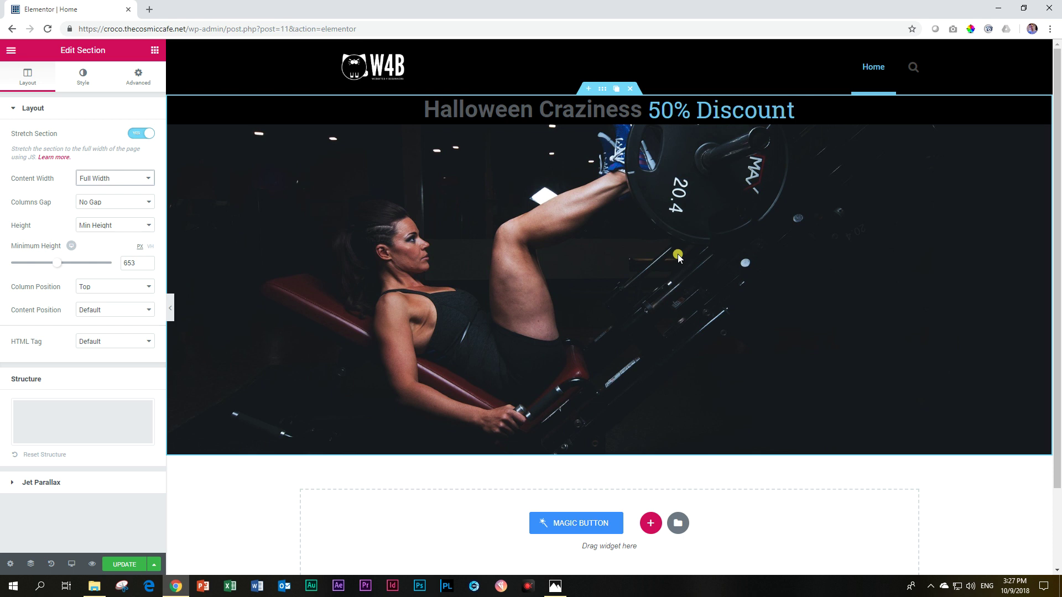
left_click(83, 77)
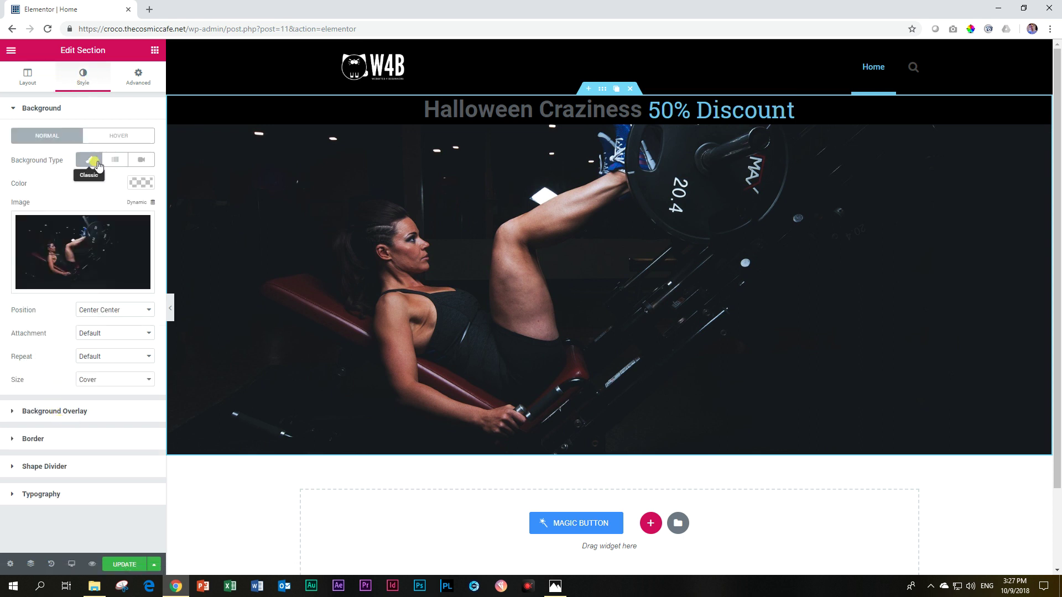
Set the First Part text colour of 'Halloween Craziness' to deep orange #ed5e2f
left_click(412, 110)
left_click(78, 77)
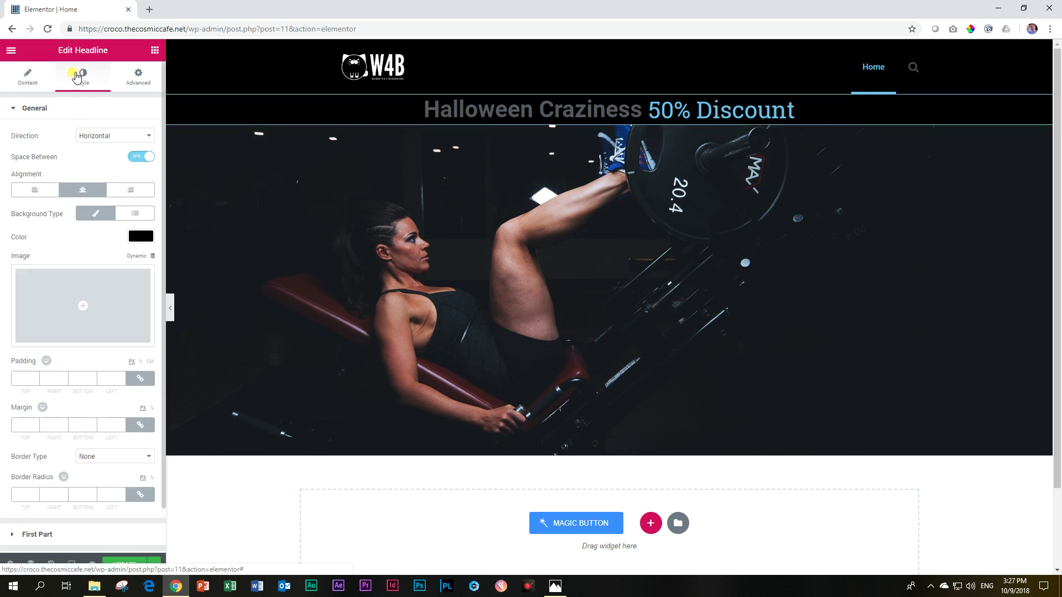
left_click(32, 109)
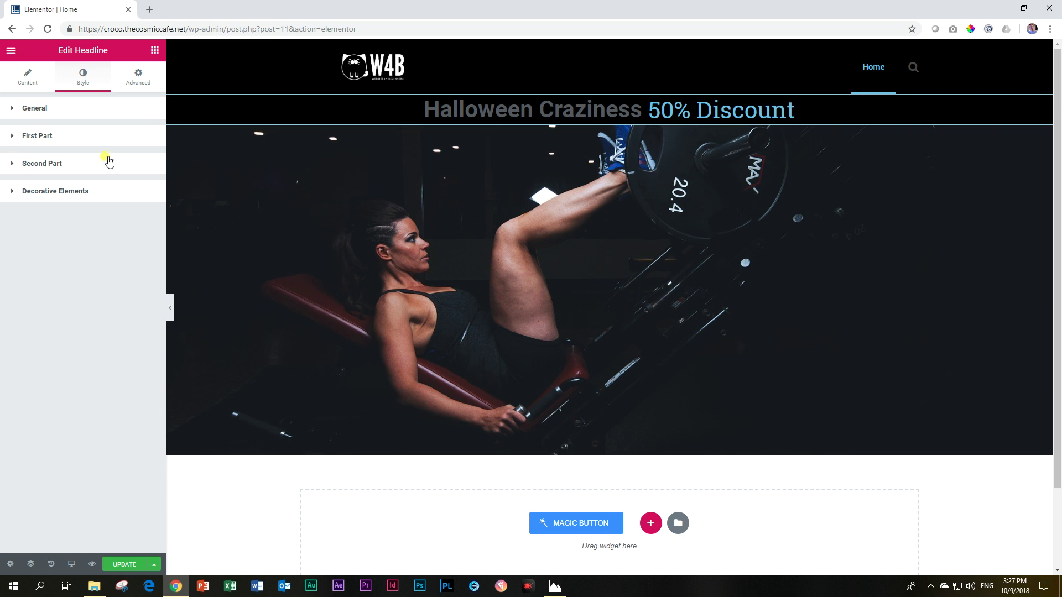
left_click(41, 137)
left_click(141, 163)
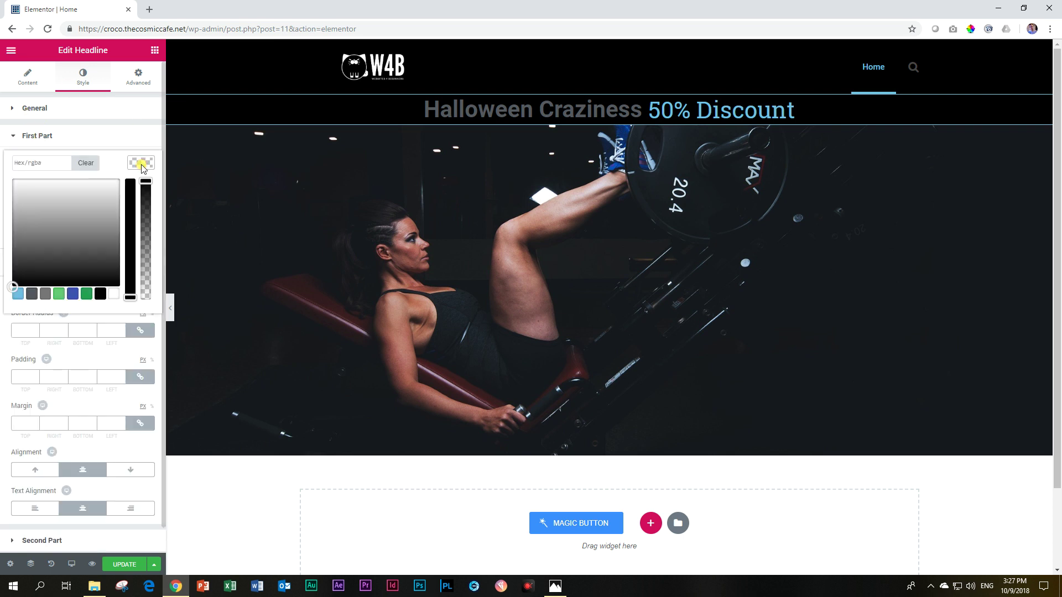
left_click(59, 293)
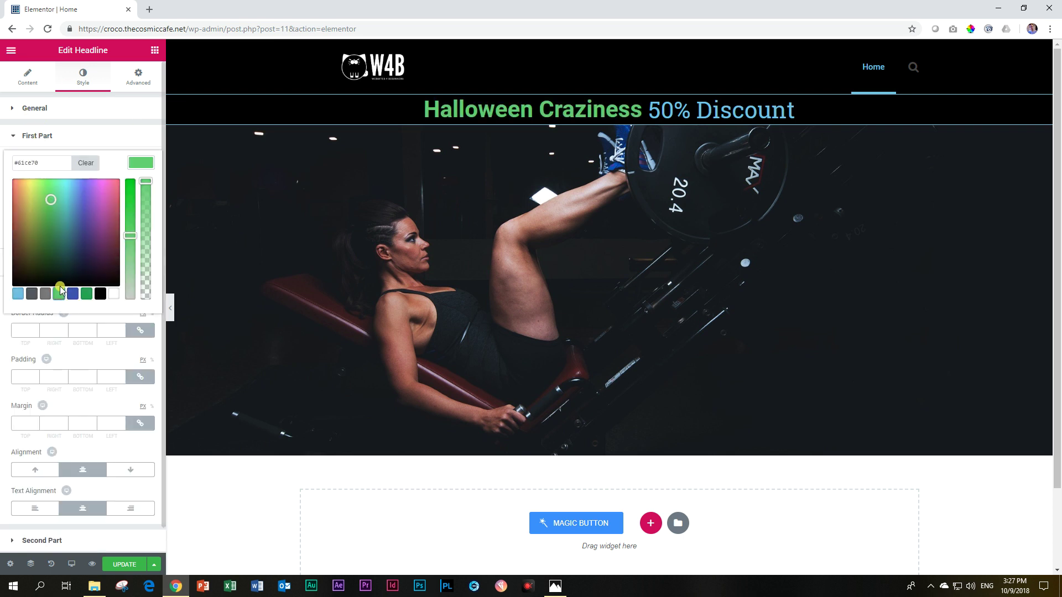
left_click(27, 199)
left_click_drag(27, 199, 17, 187)
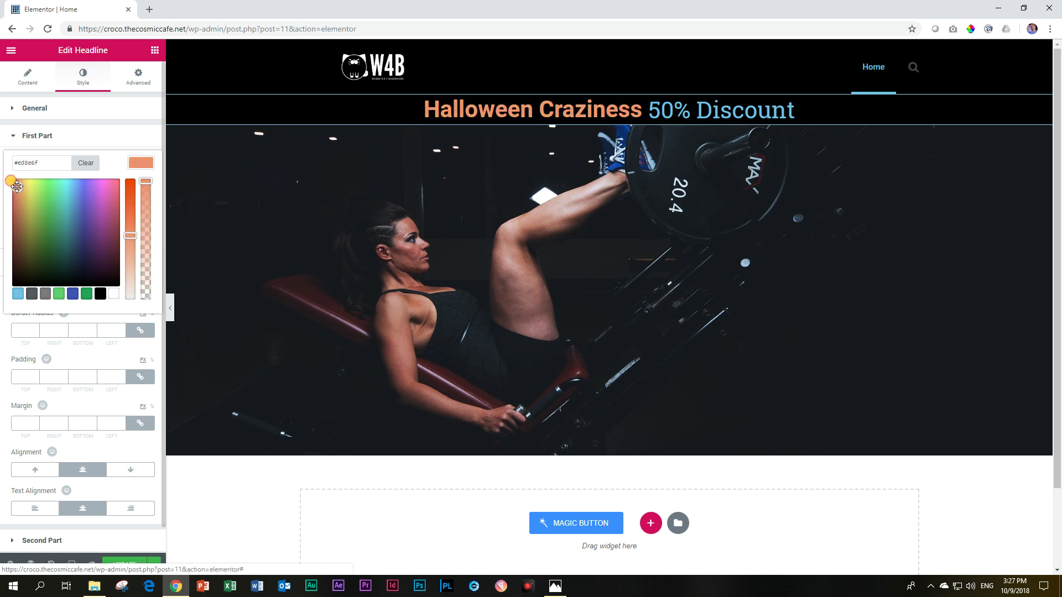
left_click_drag(130, 235, 132, 206)
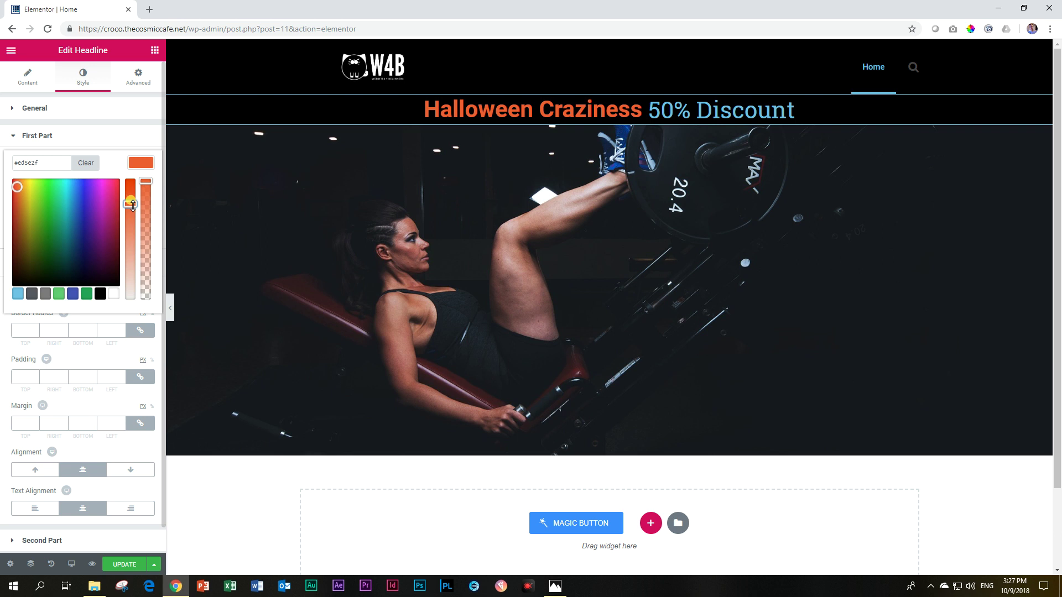
left_click(140, 163)
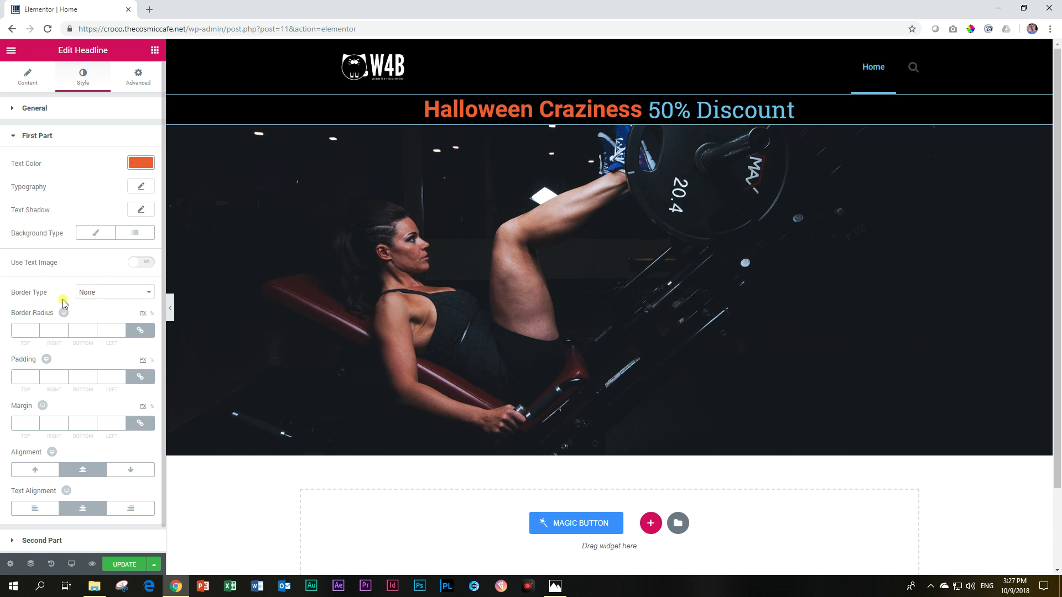
Enlarge the 'Halloween Craziness' font size to about 61 px
left_click(141, 188)
left_click_drag(22, 256, 43, 258)
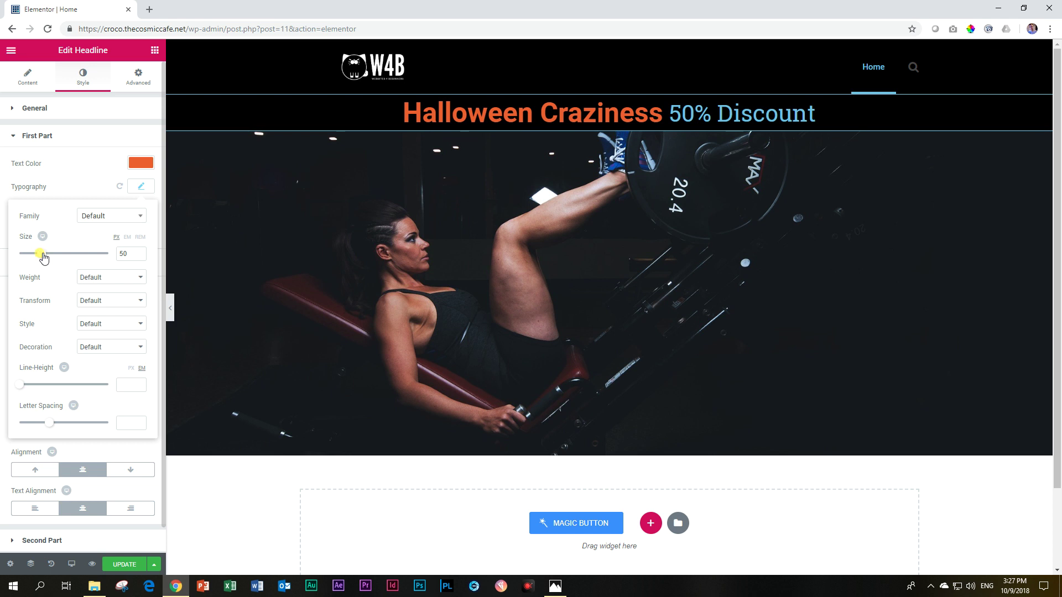
left_click_drag(44, 257, 46, 257)
left_click(142, 162)
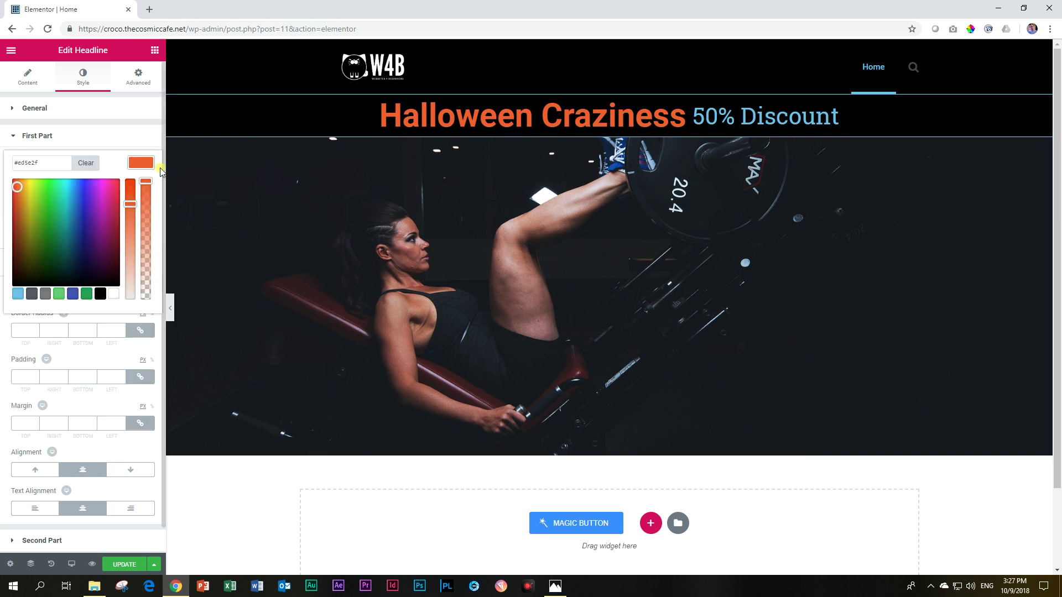
Set the Second Part '50% Discount' font size to 57 px
left_click(61, 134)
left_click(42, 166)
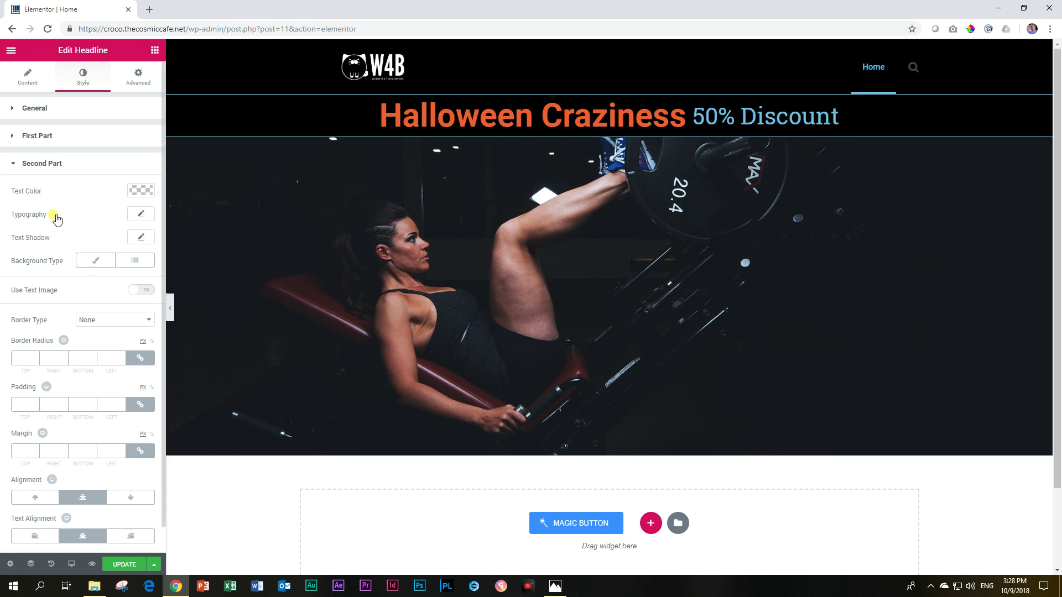
left_click(140, 214)
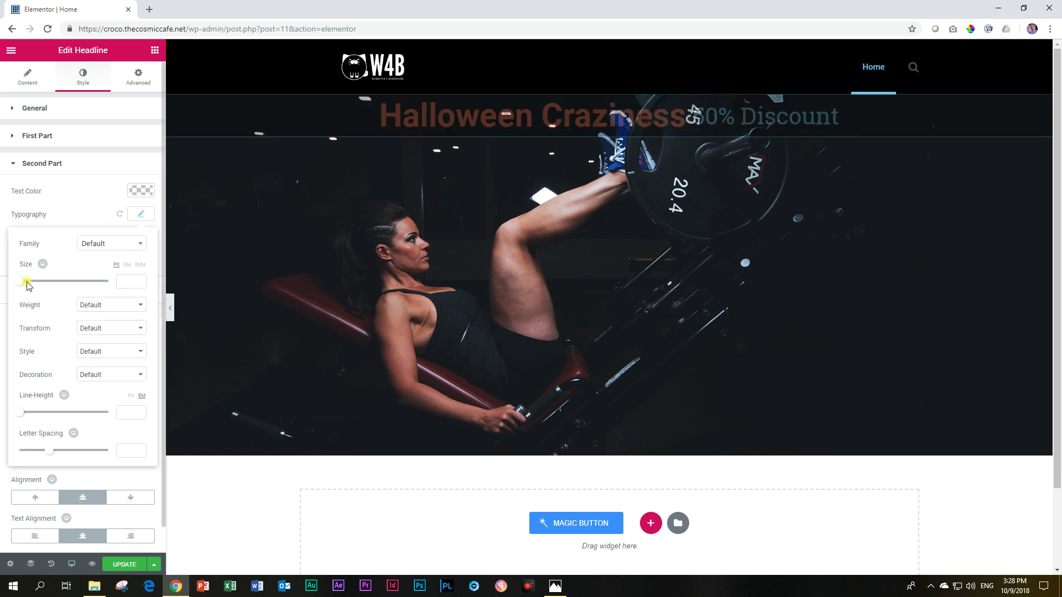
left_click_drag(23, 284, 48, 286)
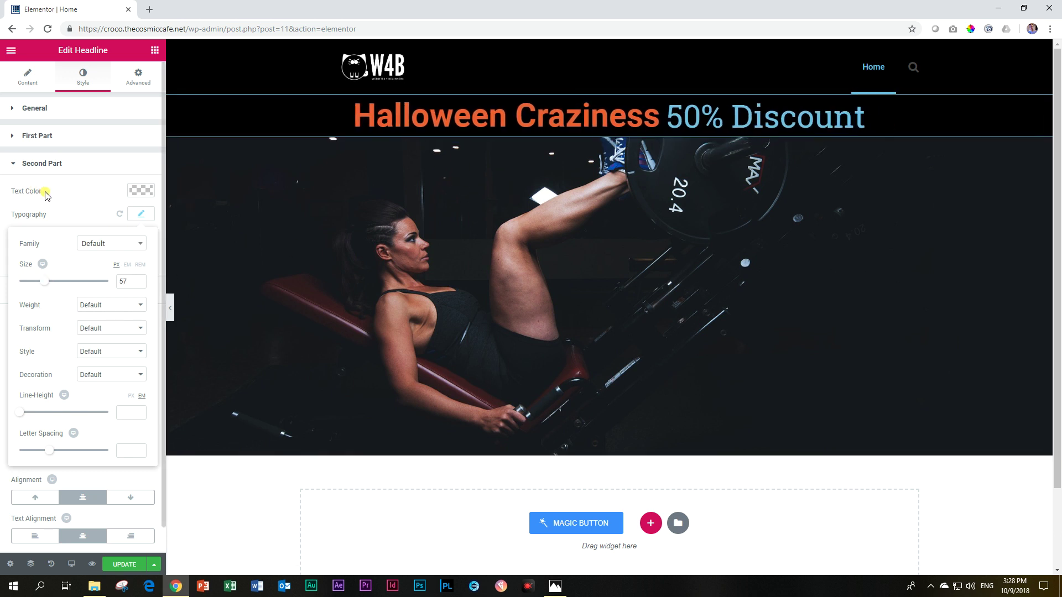
left_click(47, 137)
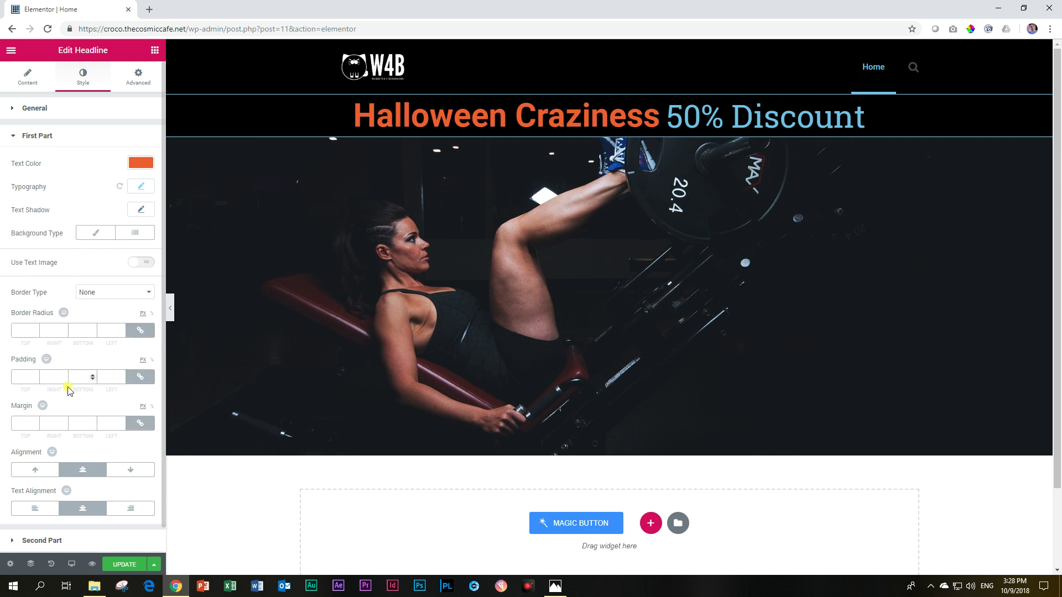
Widen letter spacing to 5.4 for 'Halloween Craziness' and 2 for '50% Discount'
left_click(141, 187)
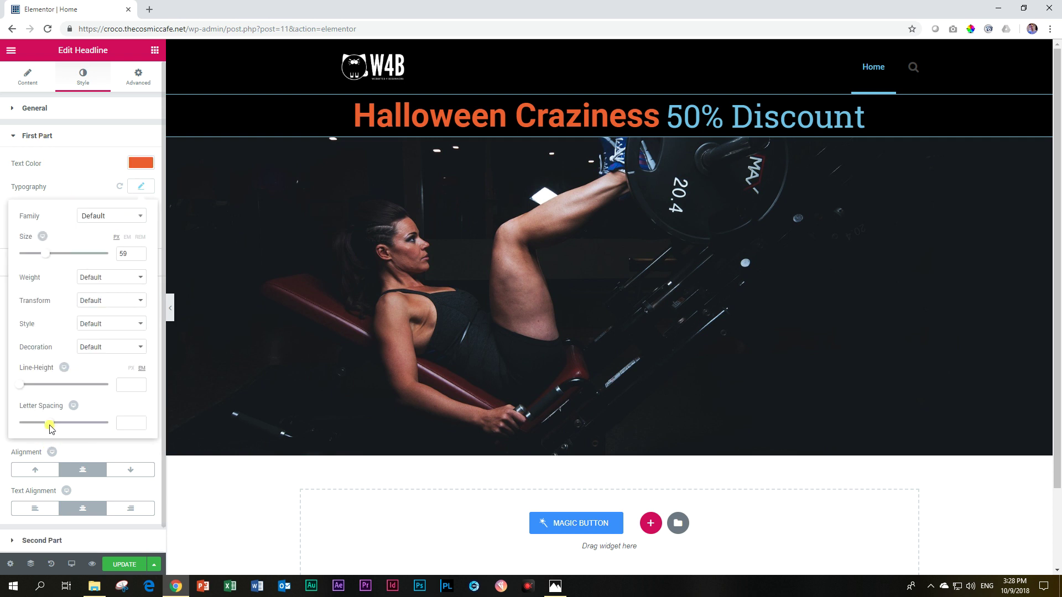
left_click_drag(50, 428, 82, 425)
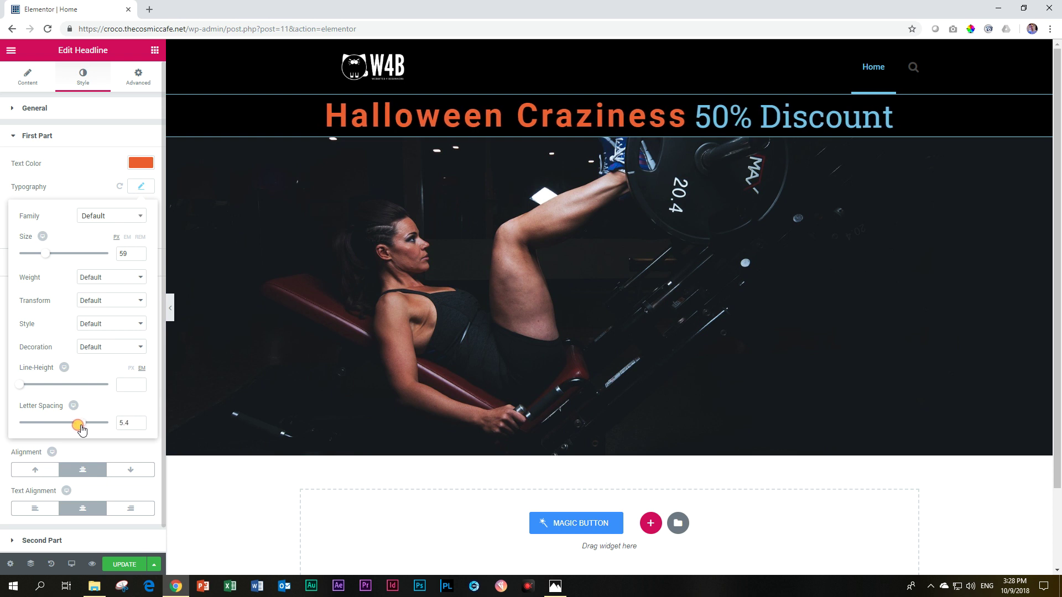
left_click(50, 135)
left_click(58, 164)
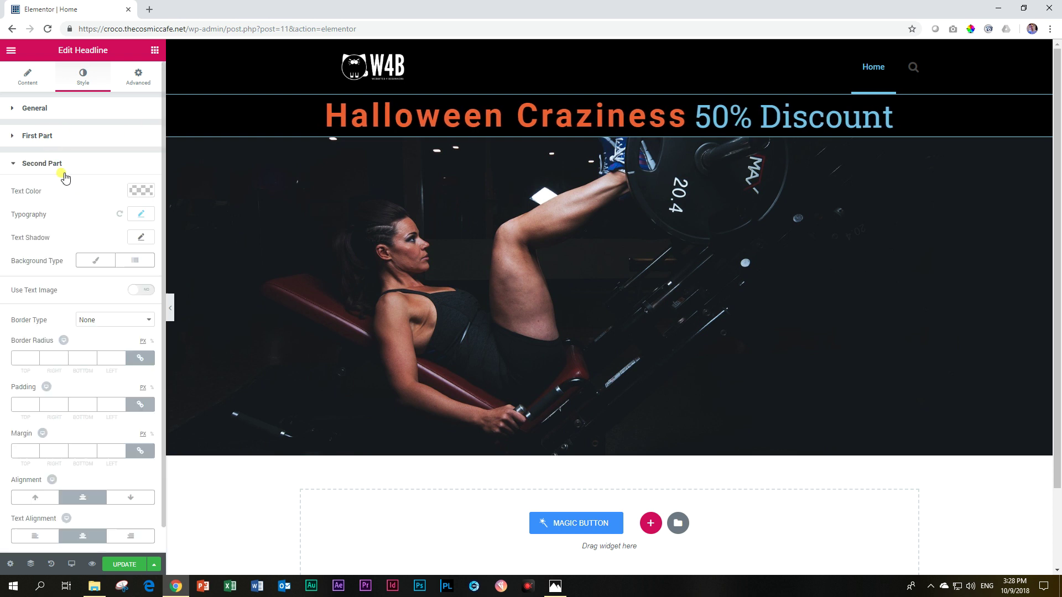
left_click(142, 213)
left_click_drag(47, 451, 81, 455)
left_click(344, 311)
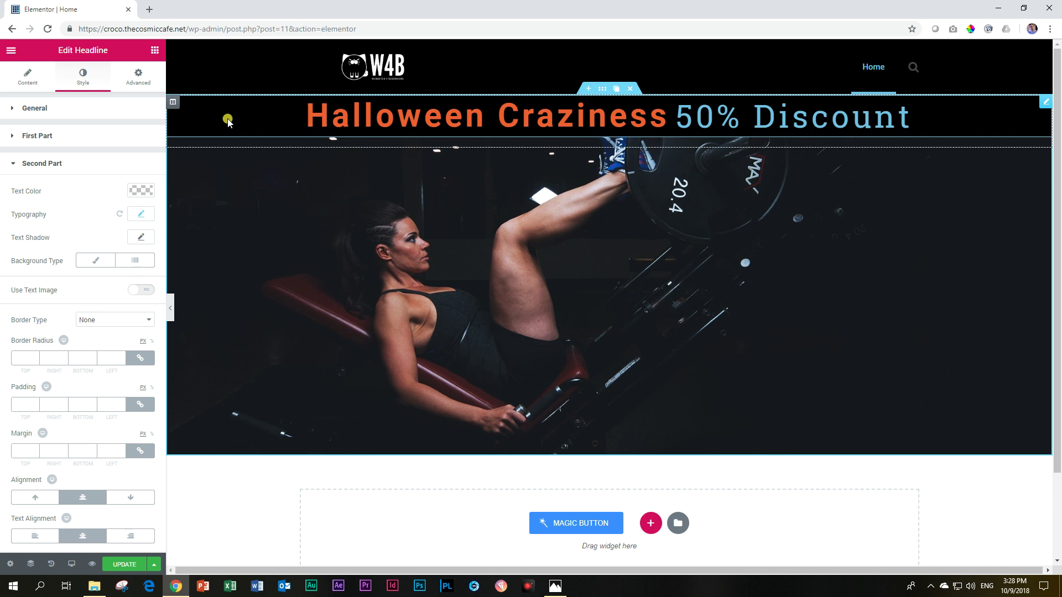
Enter '#' in the headline's Link field
left_click(28, 83)
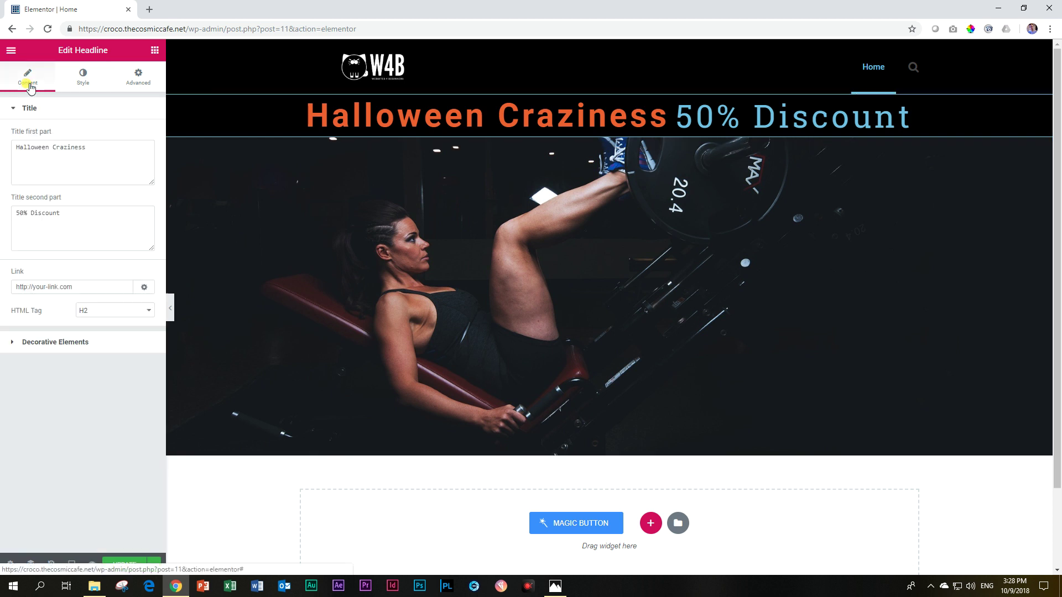
left_click(36, 286)
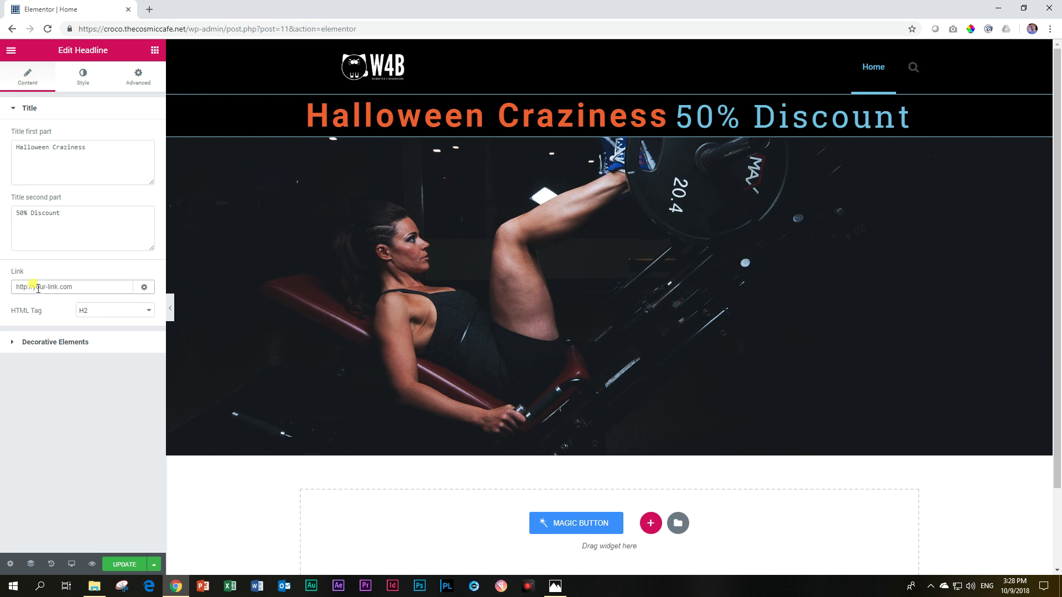
type("#")
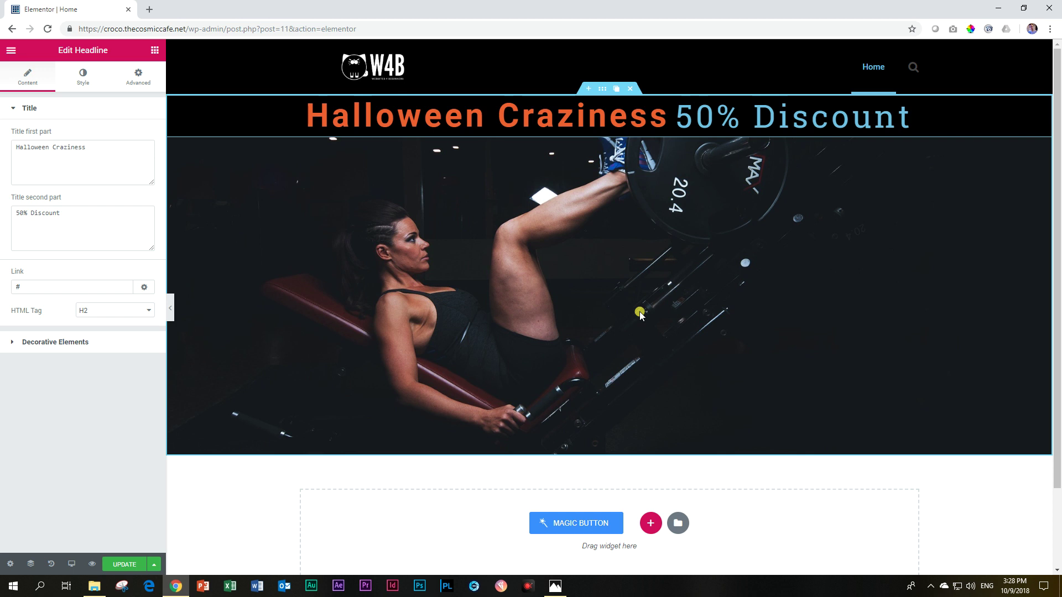
Delete the Halloween gym section and add a new single-column section
left_click(628, 89)
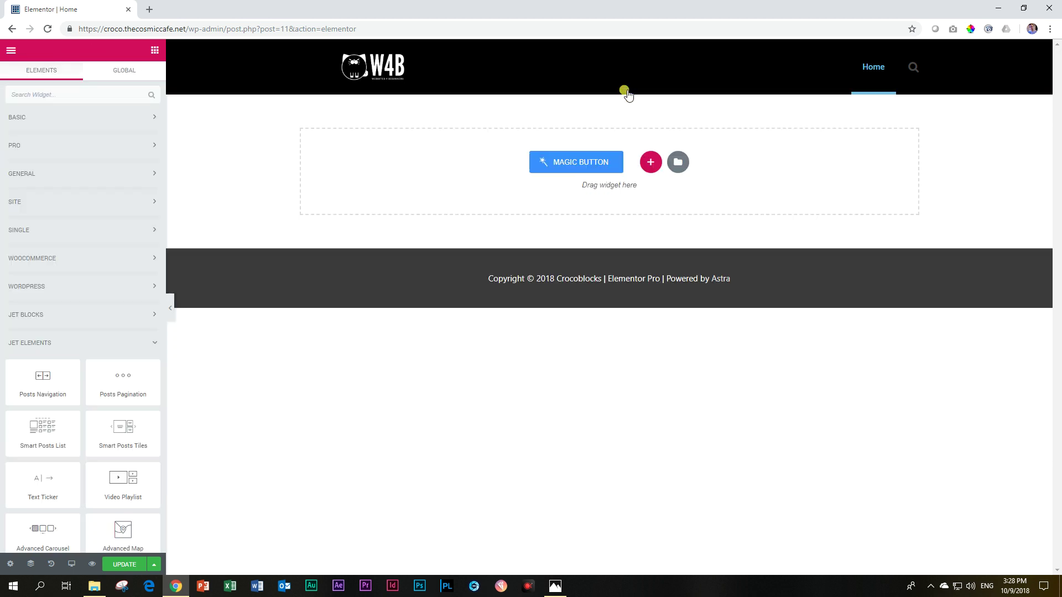
left_click(654, 164)
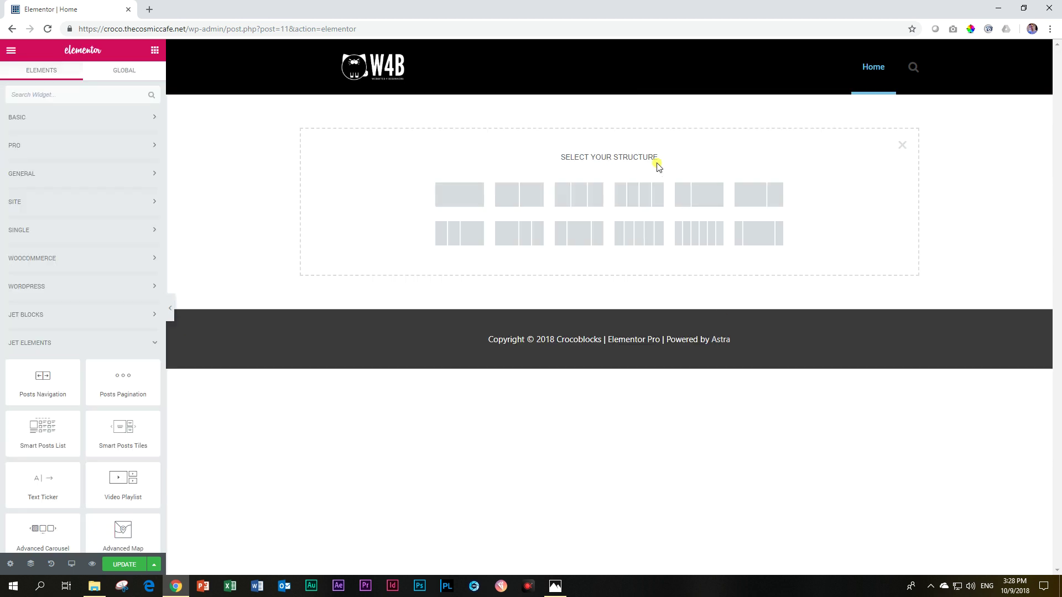
left_click(459, 196)
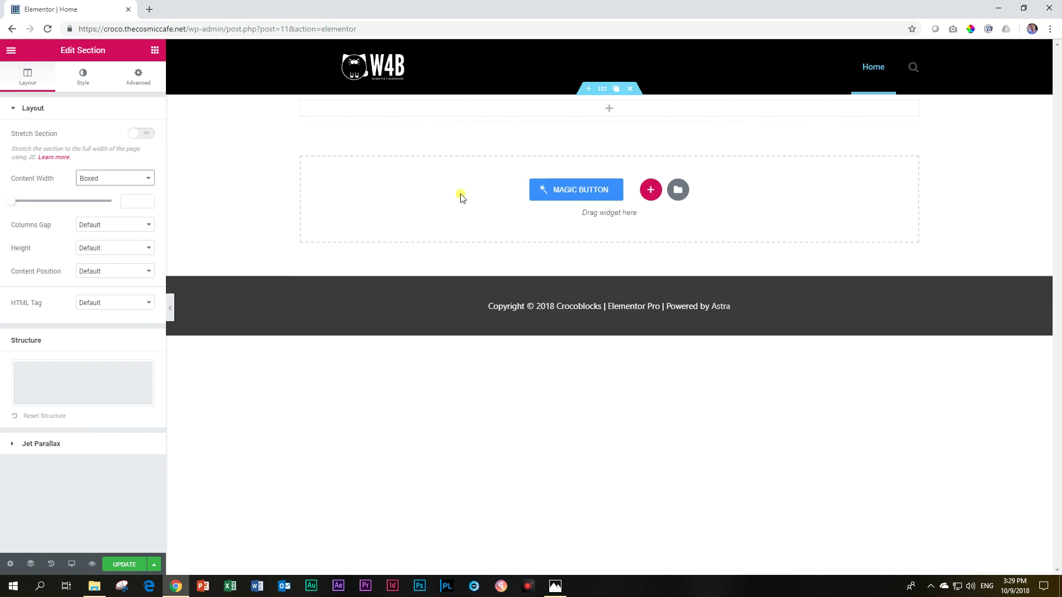
Set the new section's Classic background image to the jetty photo
right_click(233, 109)
left_click(238, 112)
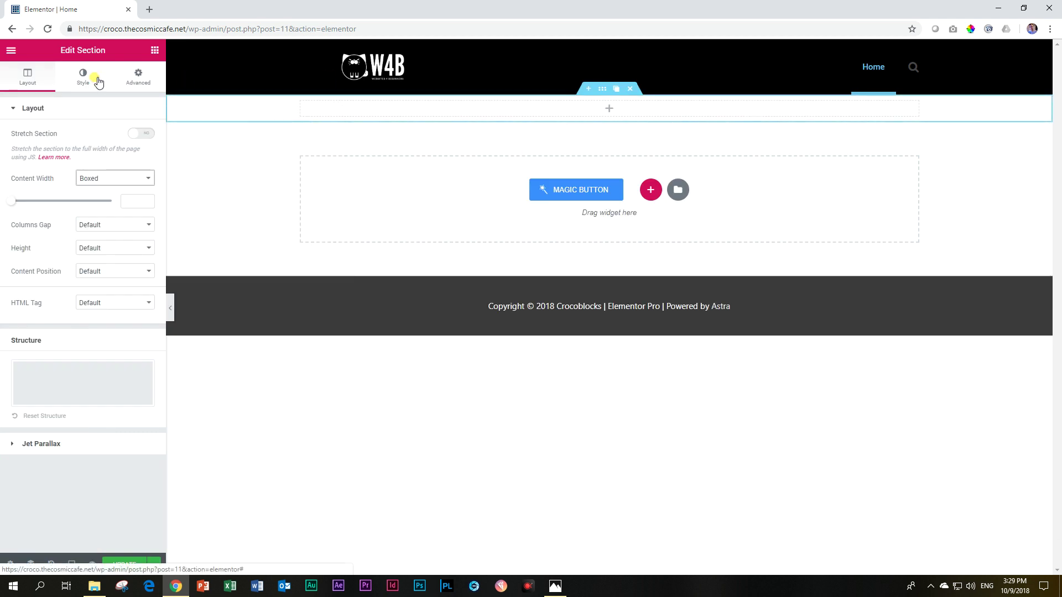
left_click(98, 81)
left_click(88, 160)
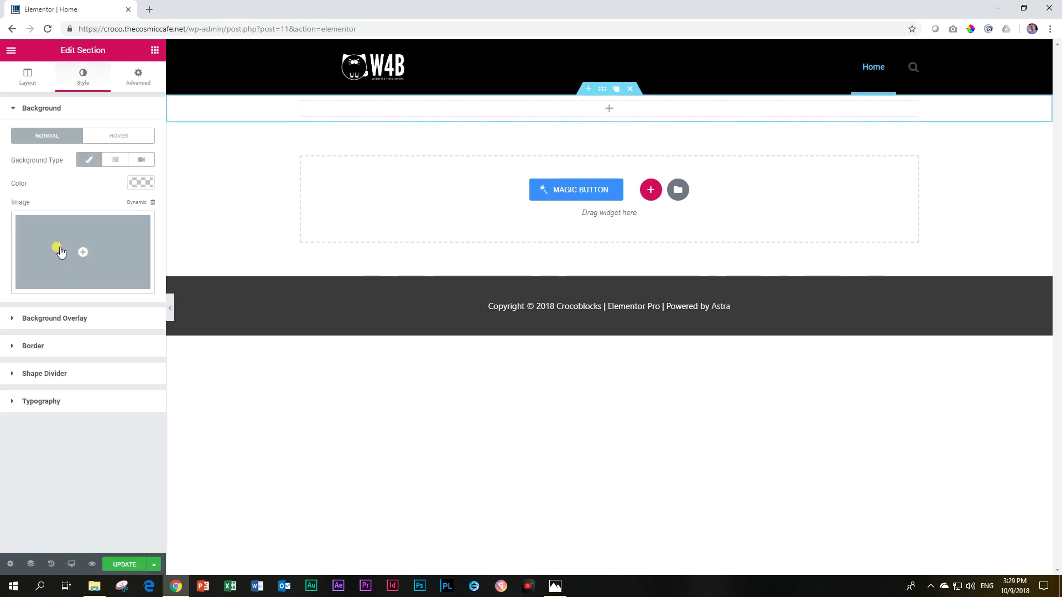
left_click(61, 252)
left_click(862, 193)
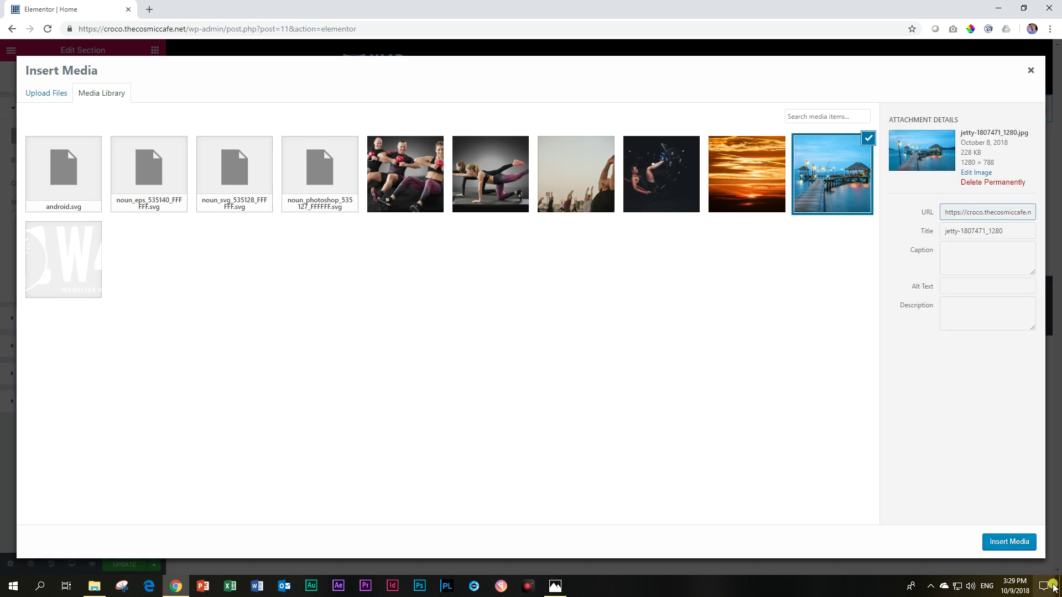
left_click(1011, 542)
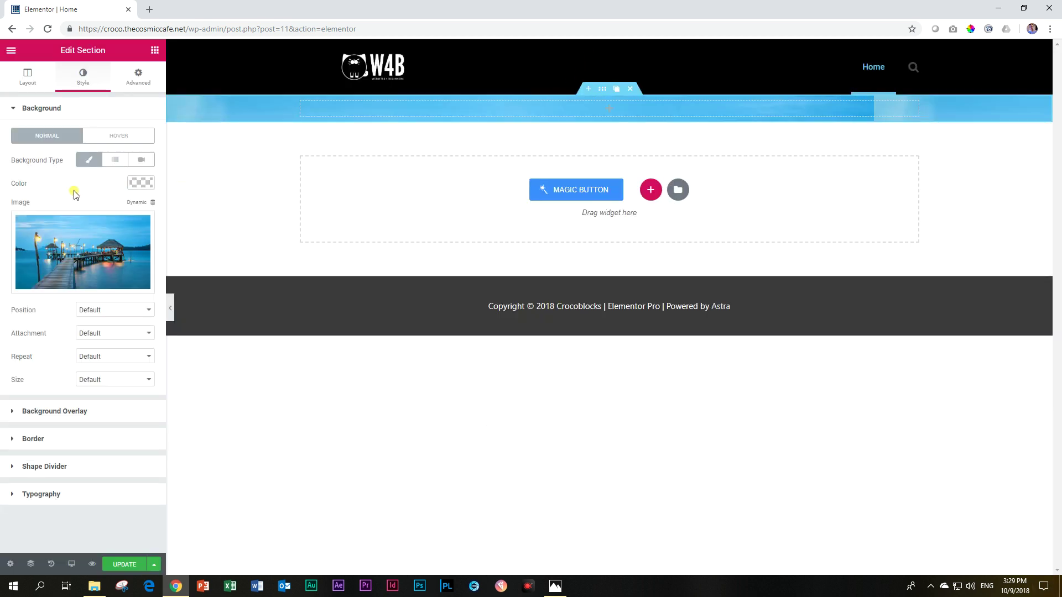
Give the section a Min Height of 780 px
left_click(37, 86)
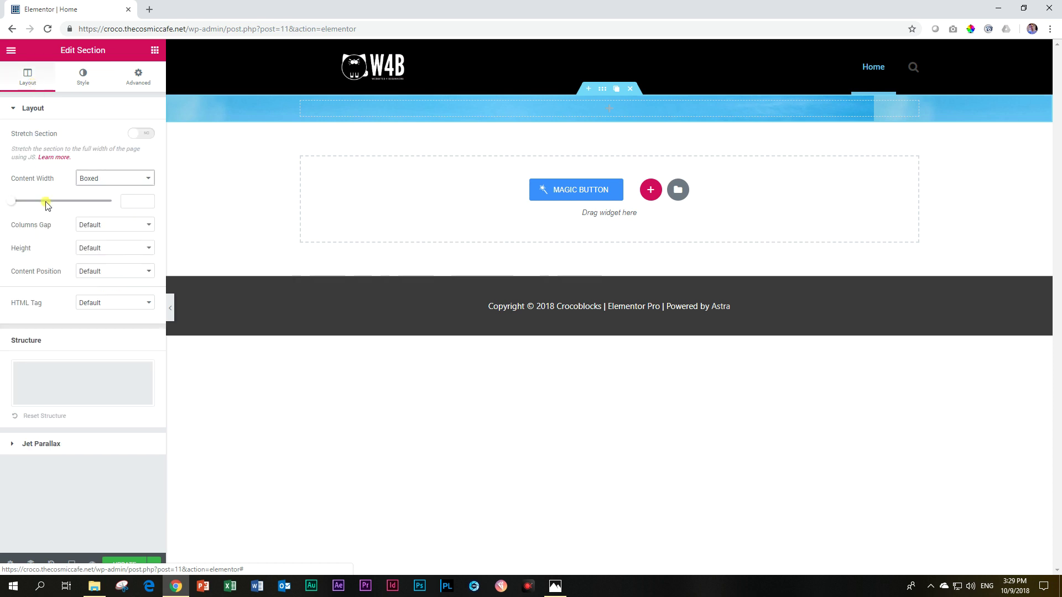
left_click(91, 258)
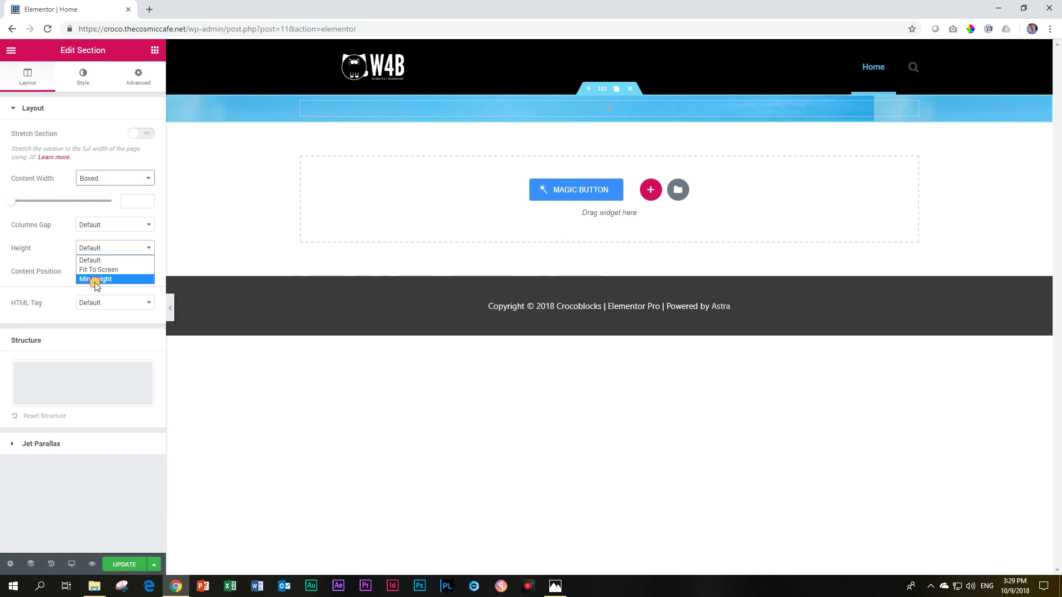
left_click(96, 279)
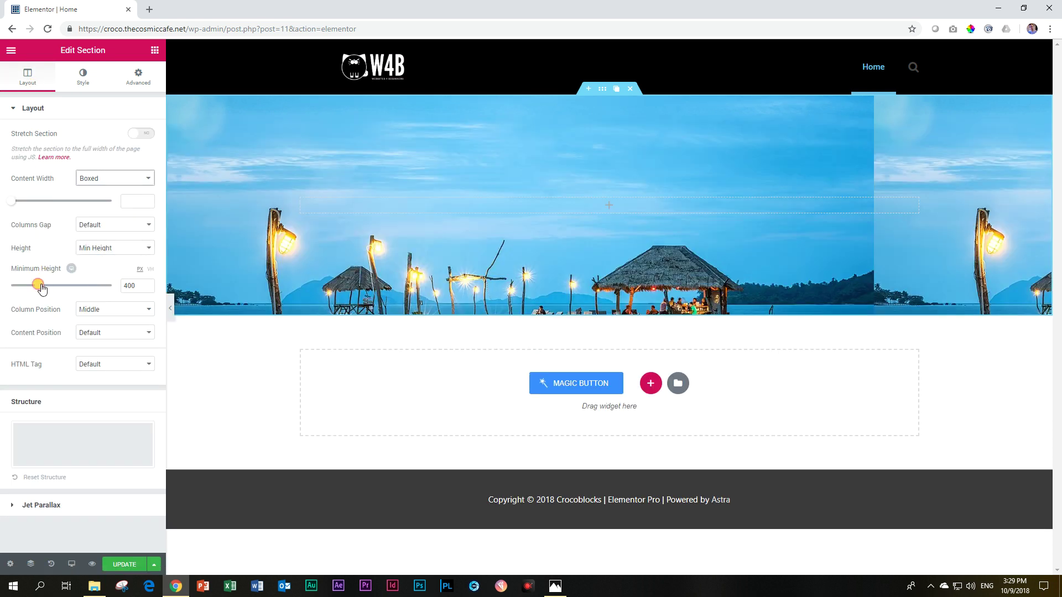
left_click_drag(38, 286, 67, 288)
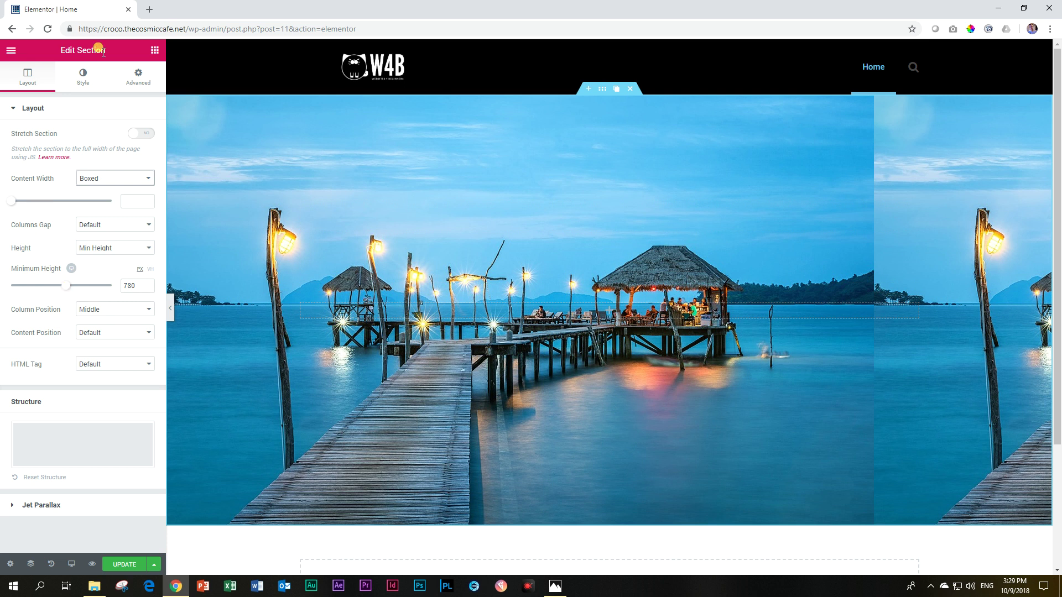
Set the background photo Position to Center Center and Size to Cover
left_click(84, 76)
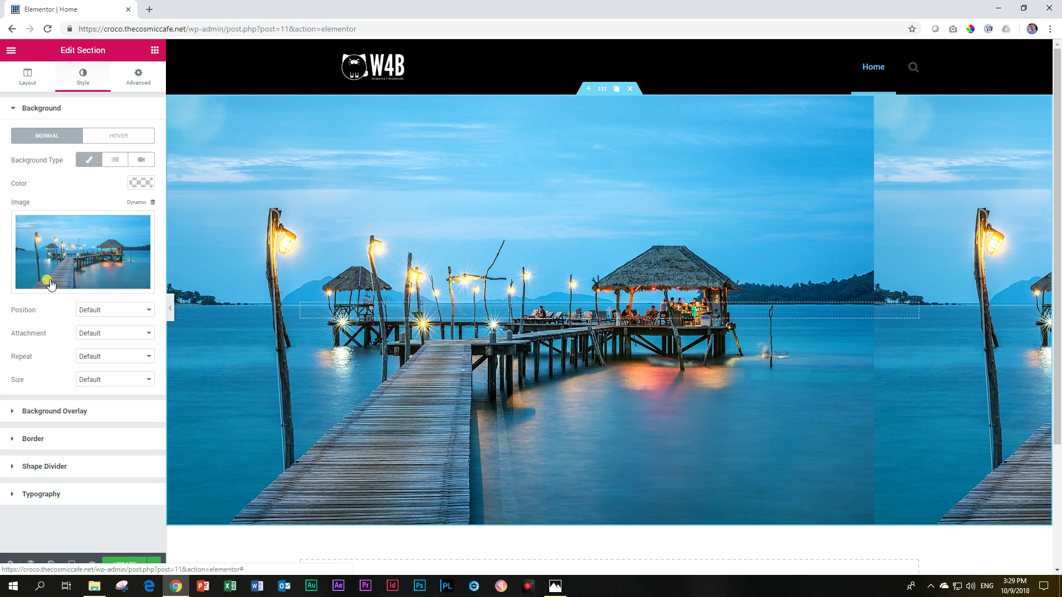
left_click(105, 311)
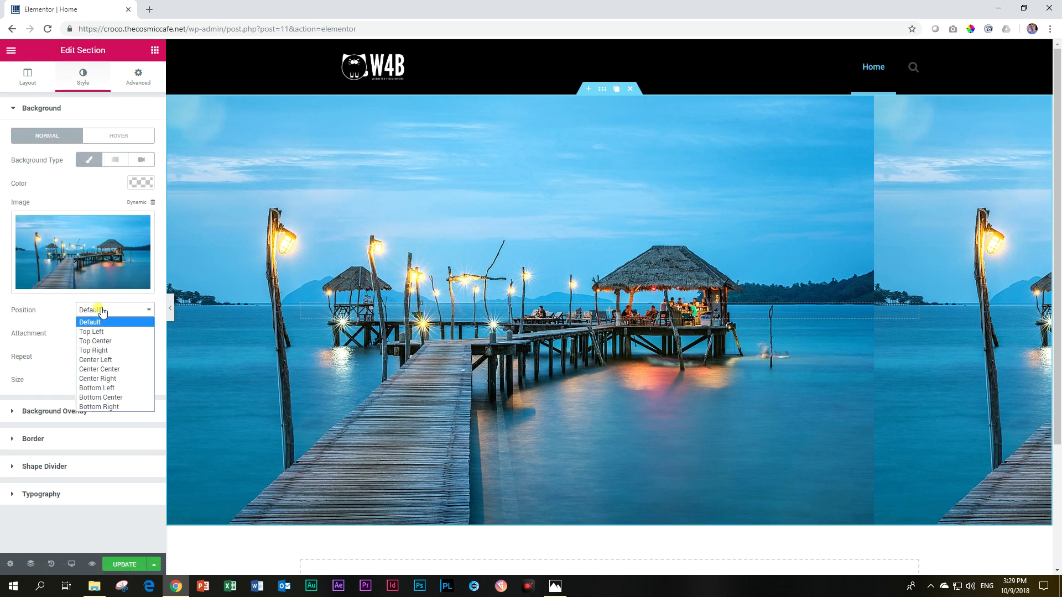
left_click(105, 370)
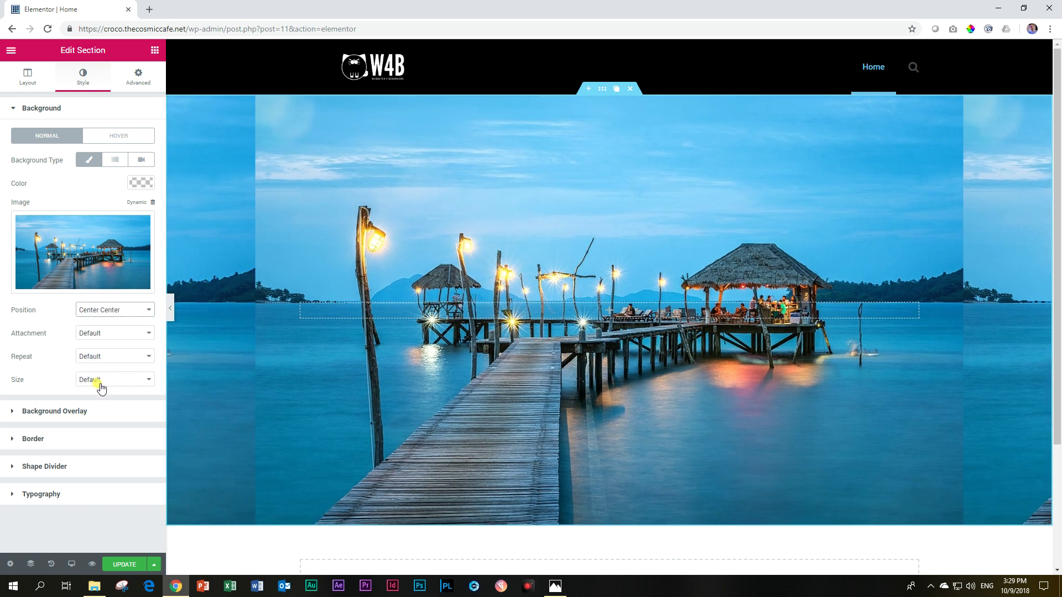
left_click(102, 380)
left_click(99, 403)
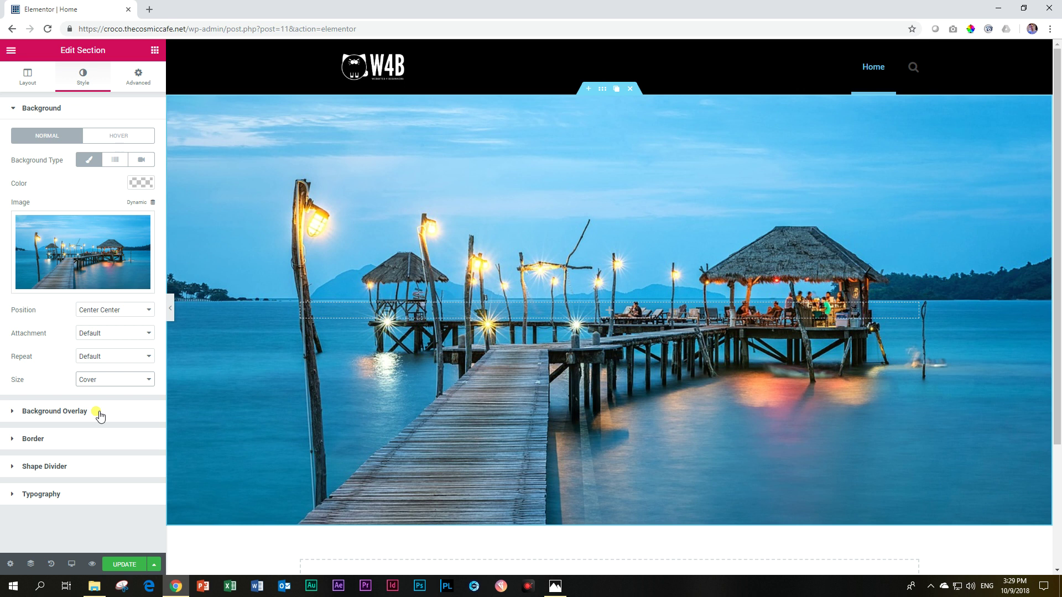
left_click(154, 50)
Drop a Headline widget on the jetty section, clear the second title part, and type RELAX
type("headline")
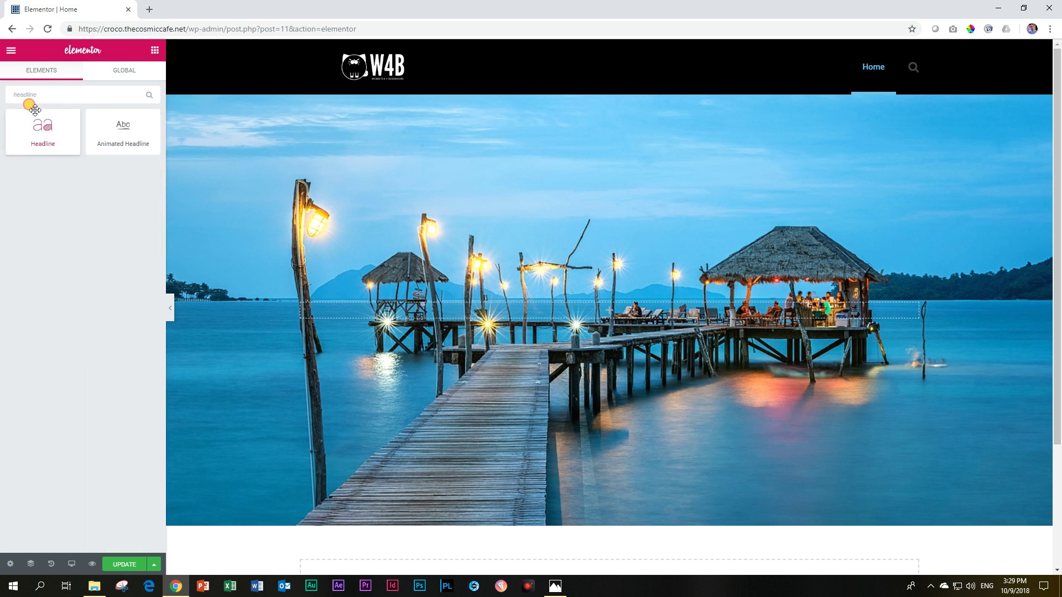
left_click_drag(32, 111, 630, 307)
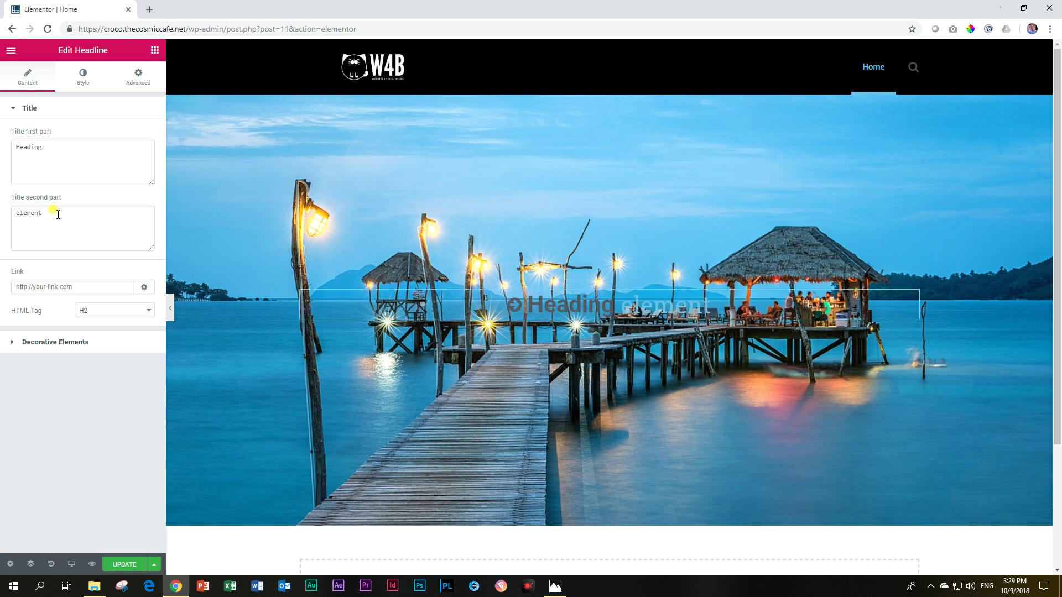
left_click_drag(52, 213, 2, 221)
key("BackSpace")
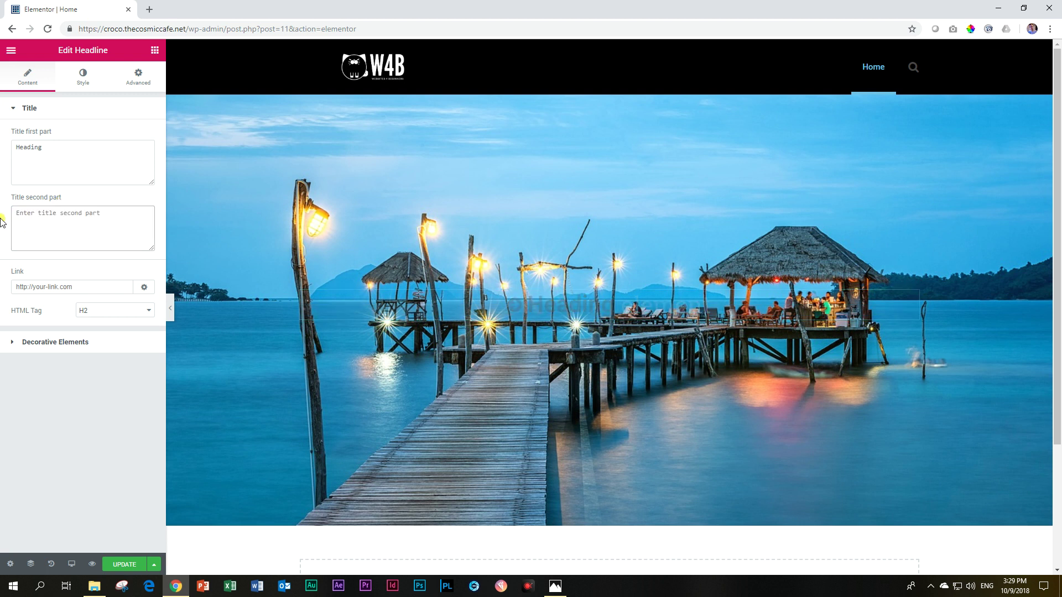
left_click_drag(69, 159, 2, 150)
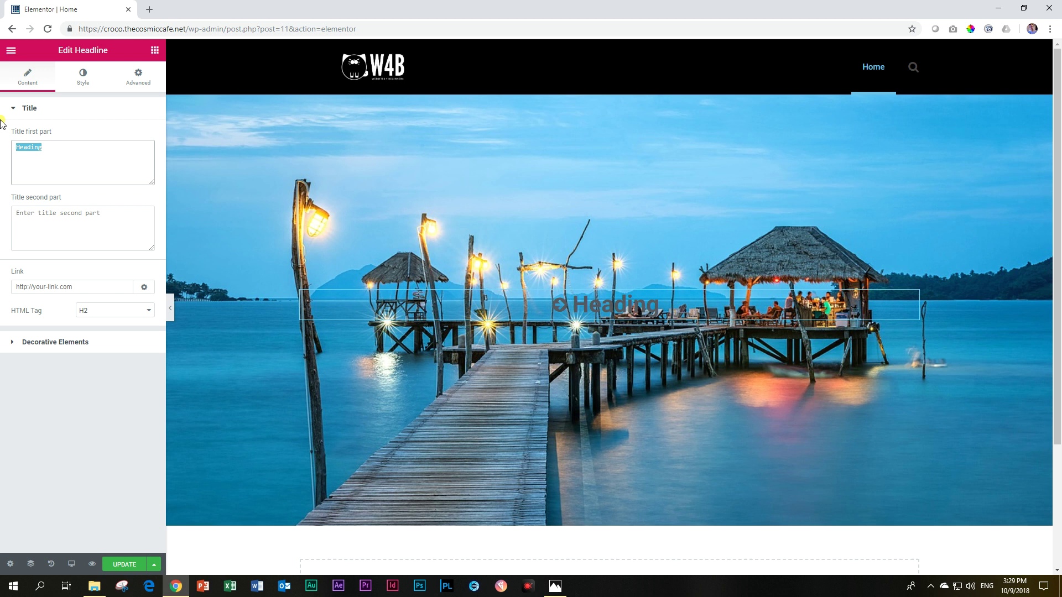
type("RELAX")
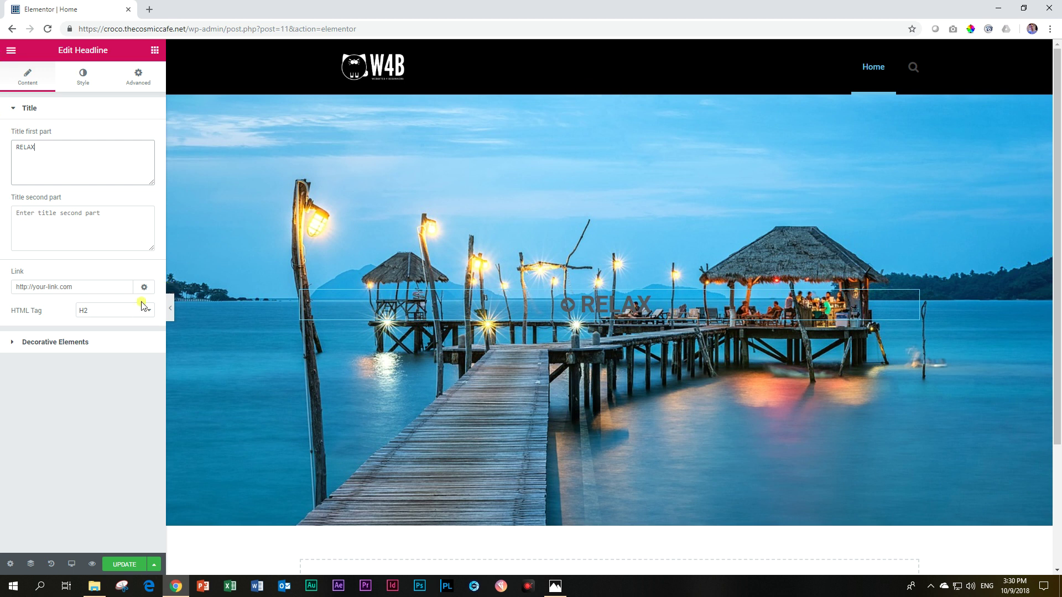
Remove the arrow icon shown before the RELAX headline
left_click(77, 342)
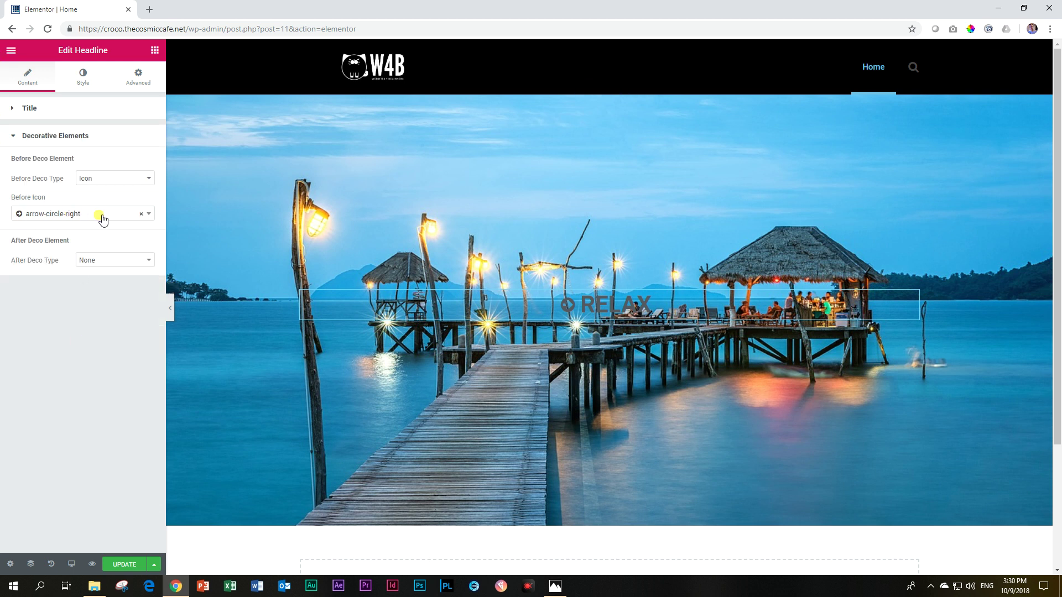
left_click(141, 214)
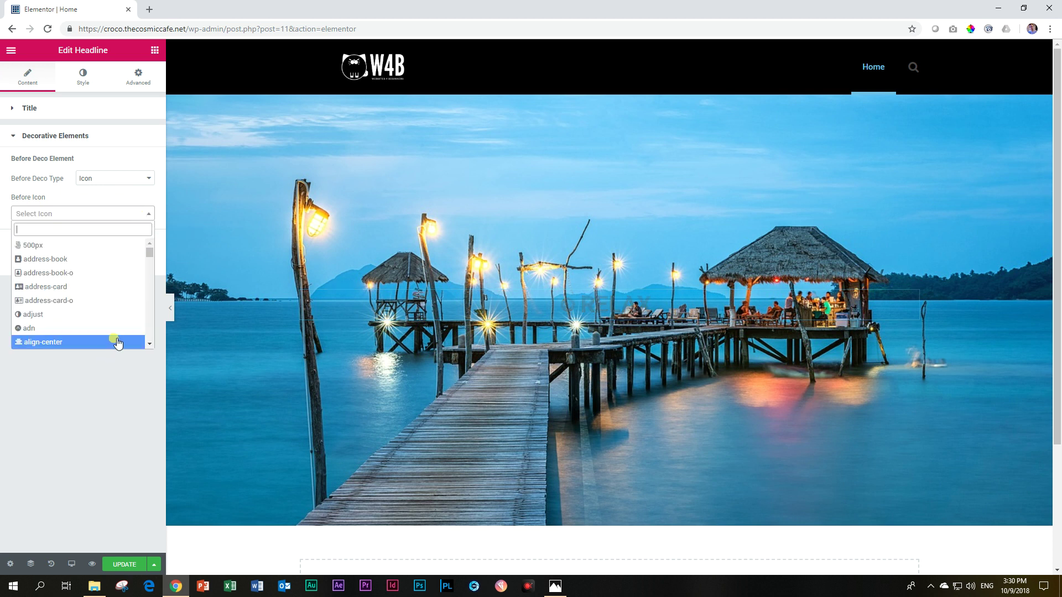
left_click(107, 386)
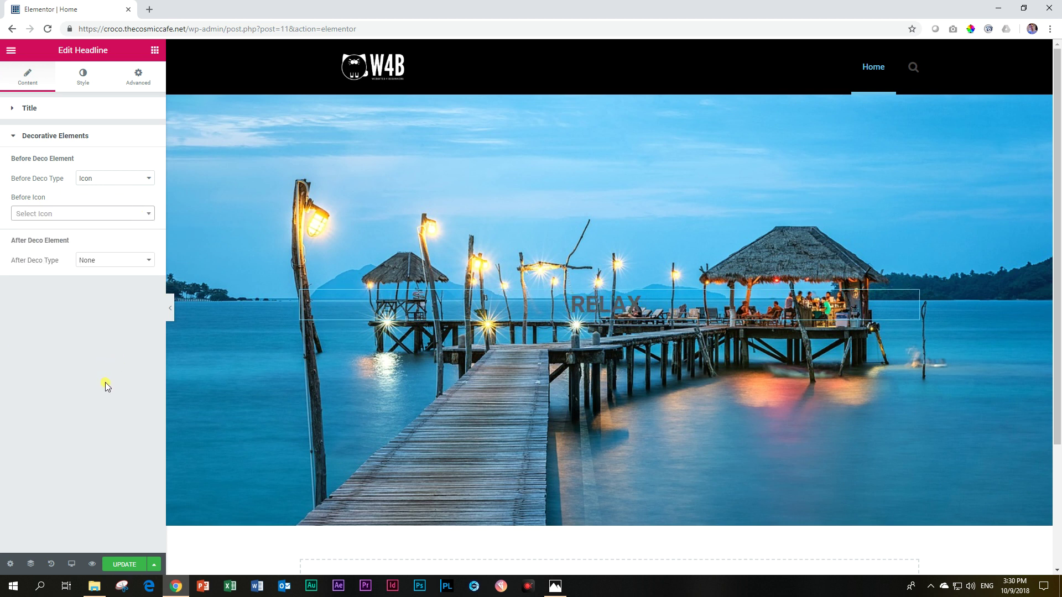
Set the RELAX First Part typography to Poppins at weight 900
left_click(82, 78)
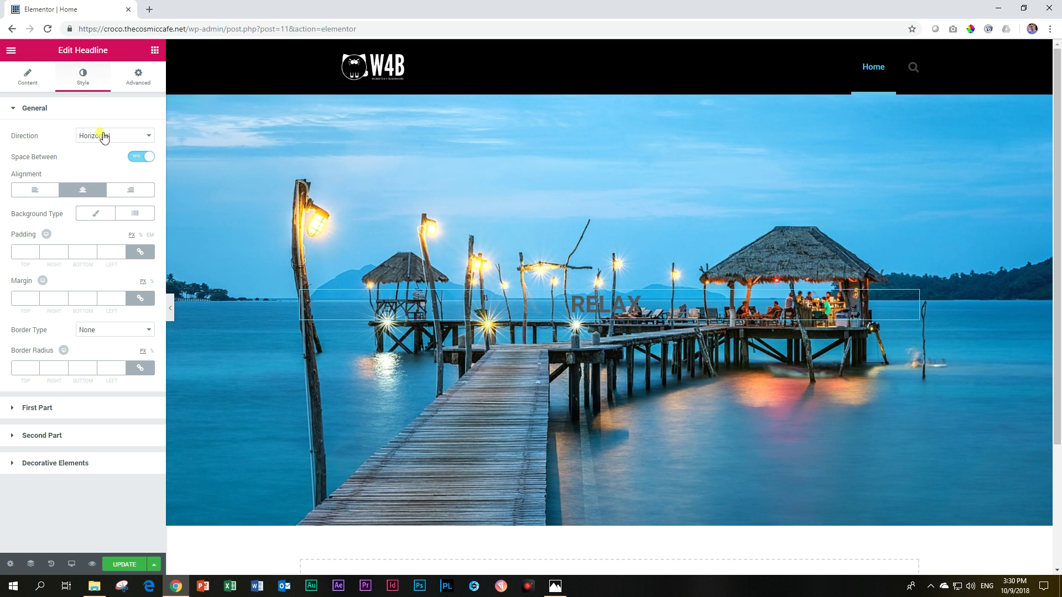
left_click(33, 109)
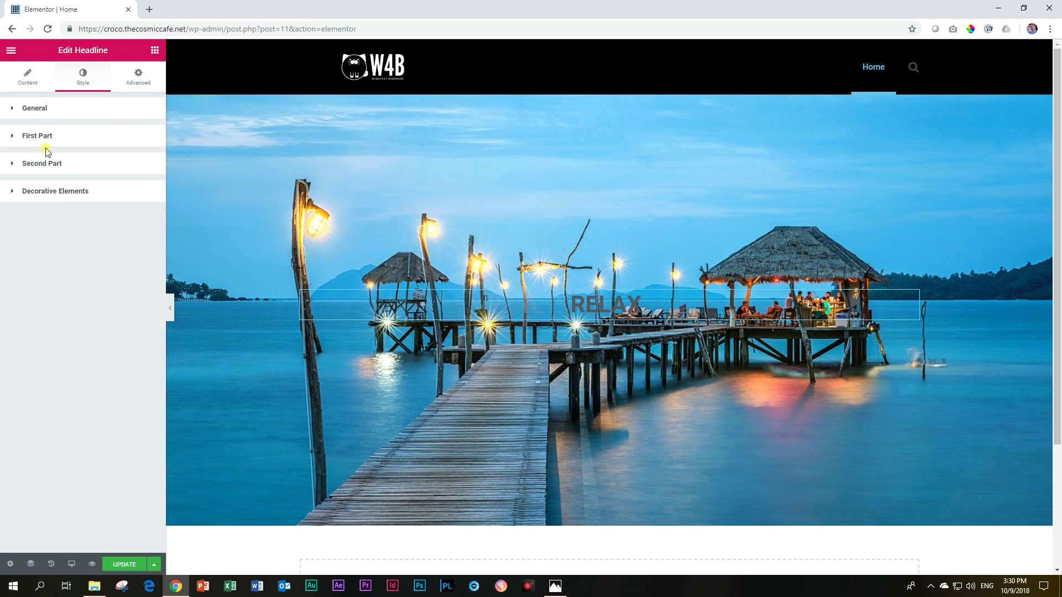
left_click(34, 135)
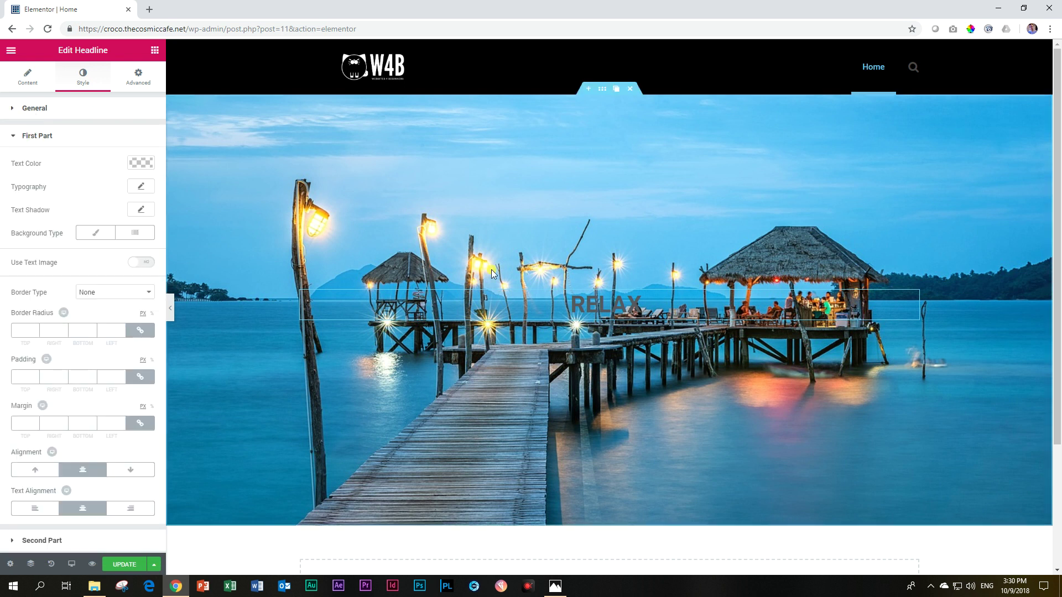
left_click(141, 188)
left_click(123, 216)
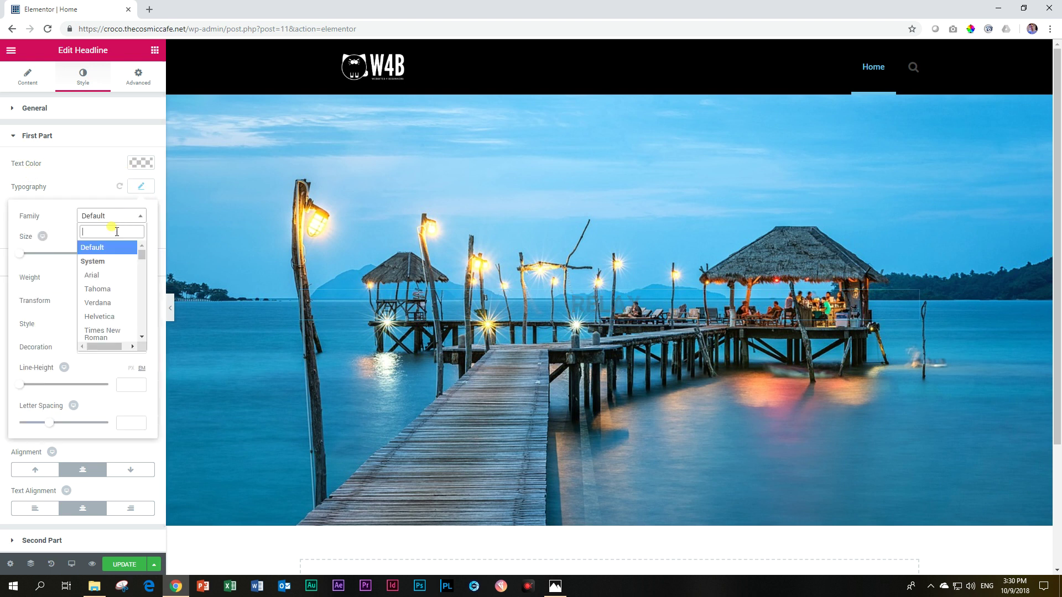
type("POPPINS")
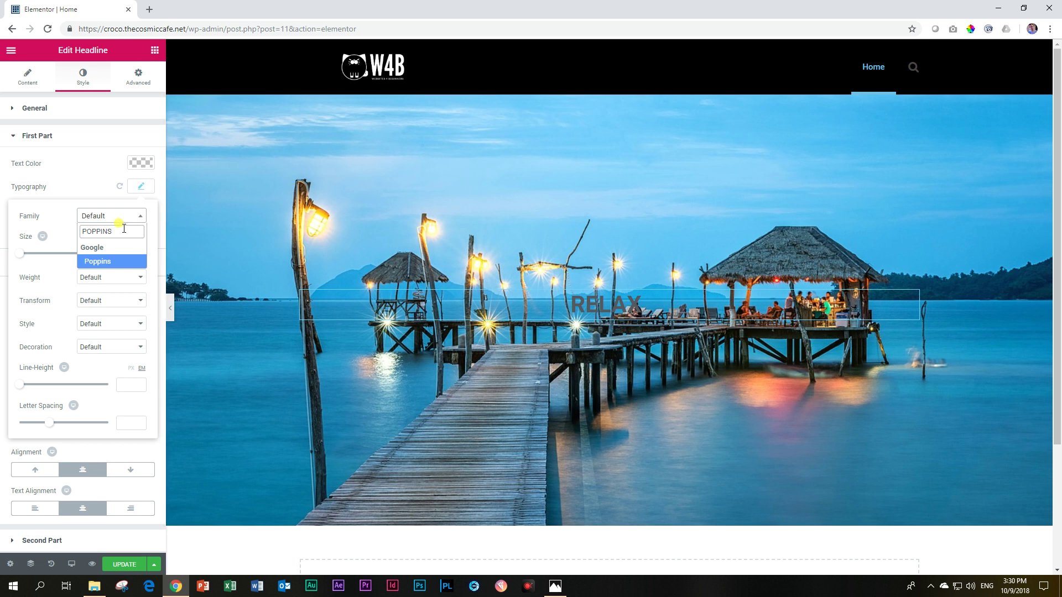
key("Return")
left_click(92, 278)
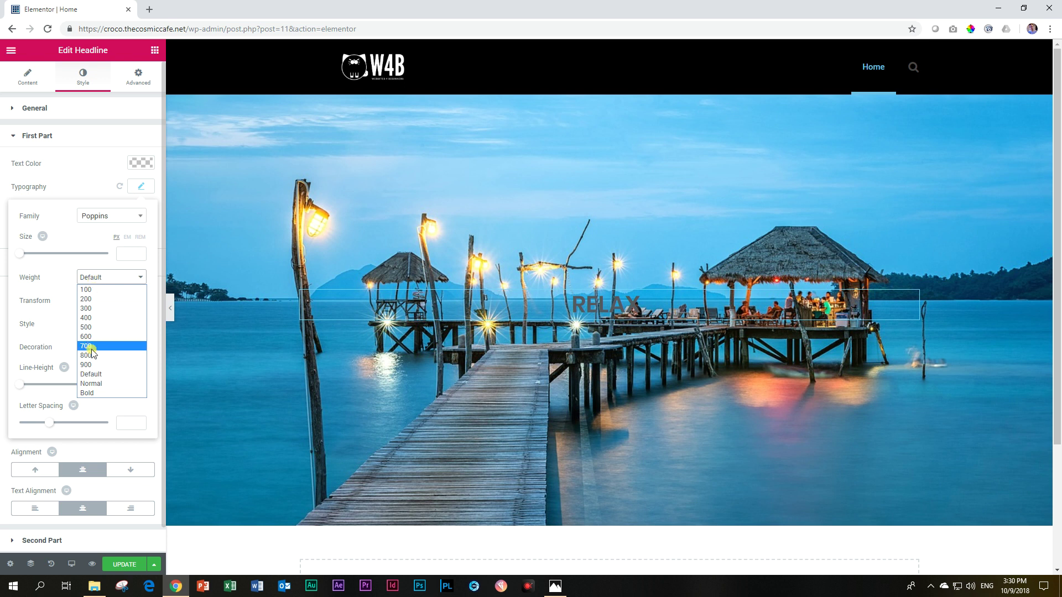
left_click(86, 364)
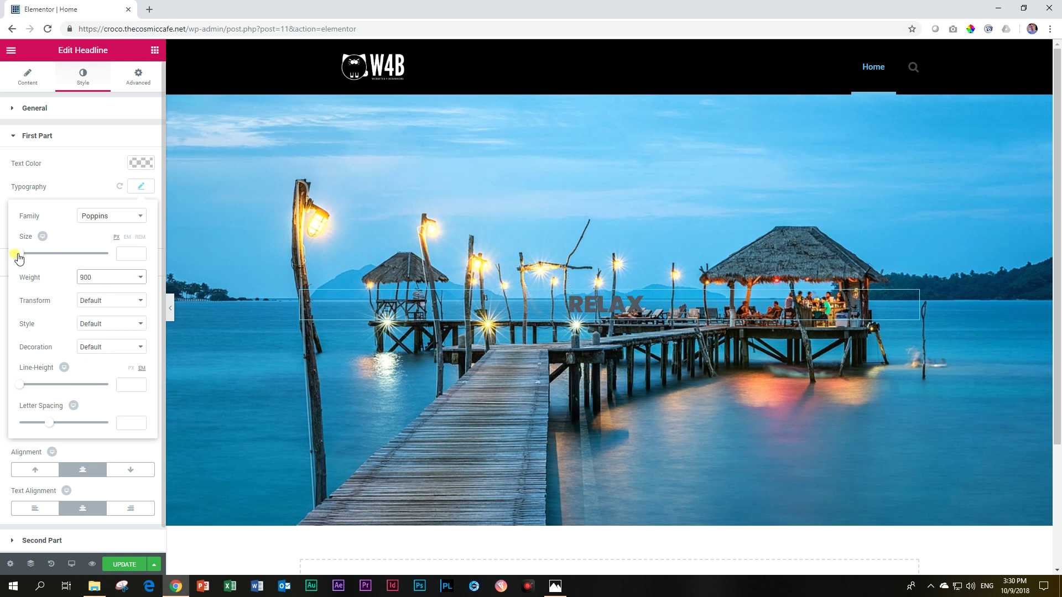
Set RELAX to a 250 px size with letter spacing 30
left_click_drag(19, 257, 114, 262)
left_click_drag(46, 424, 127, 421)
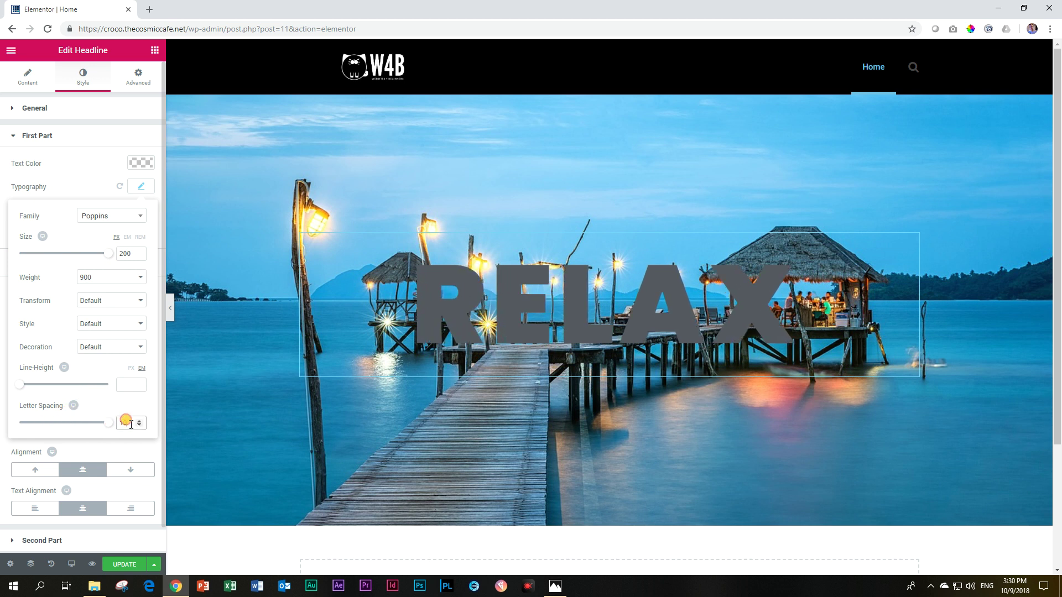
type("30")
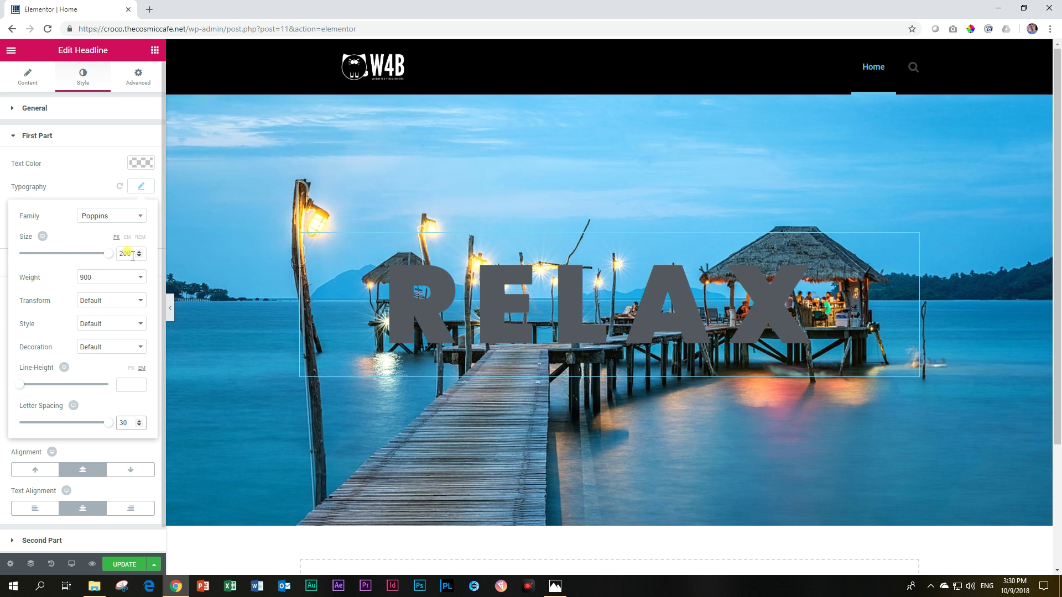
left_click_drag(133, 256, 106, 253)
type("250")
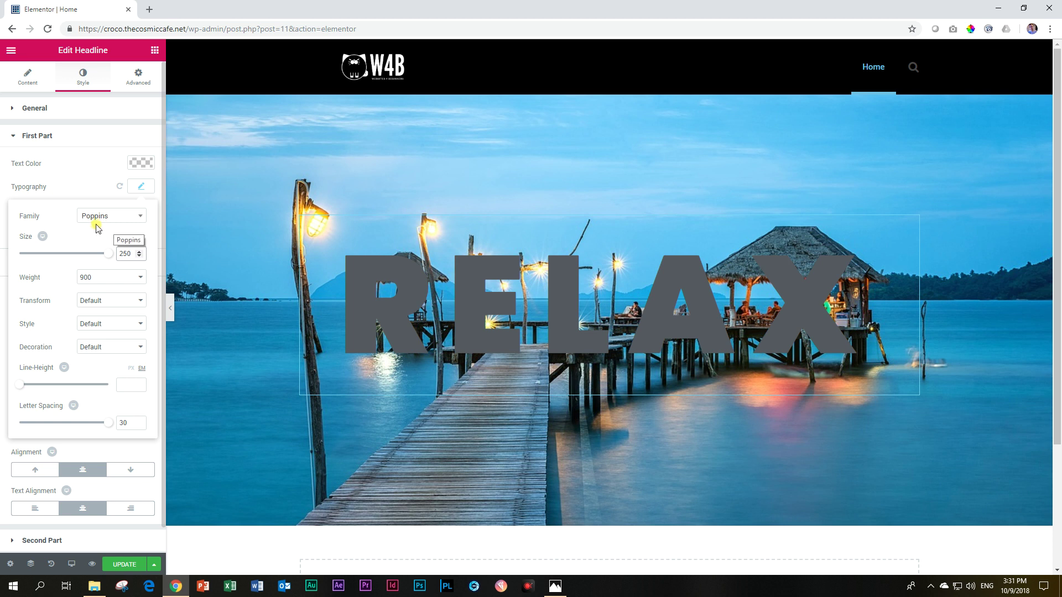
Close the First Part Typography settings once Poppins 900, size 250, spacing 30 is set
left_click(134, 193)
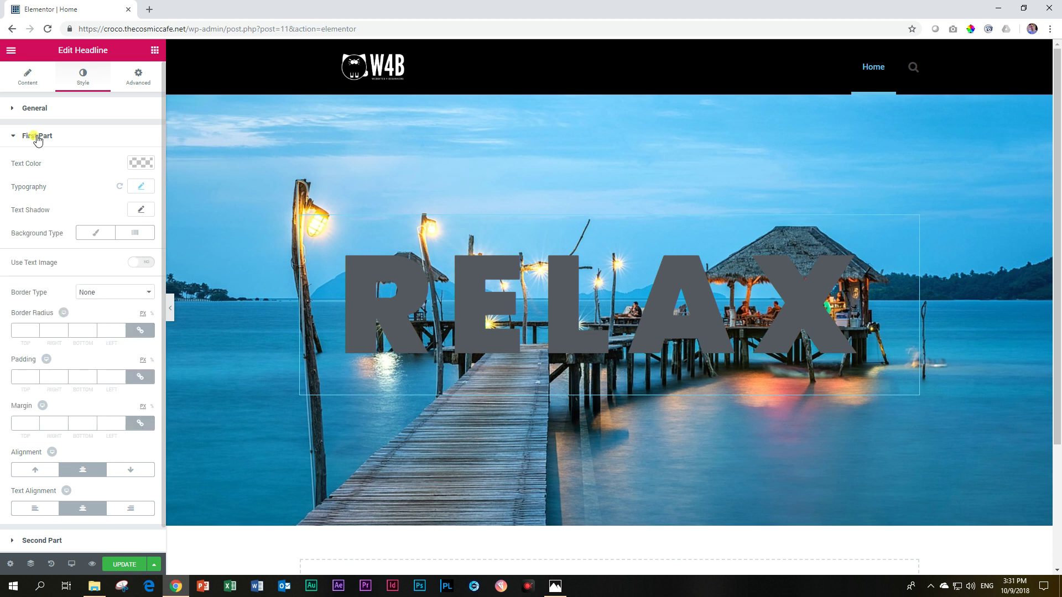
Turn on Use Text Image and insert the sunset photo from the media library as RELAX's fill
left_click(142, 262)
left_click(87, 330)
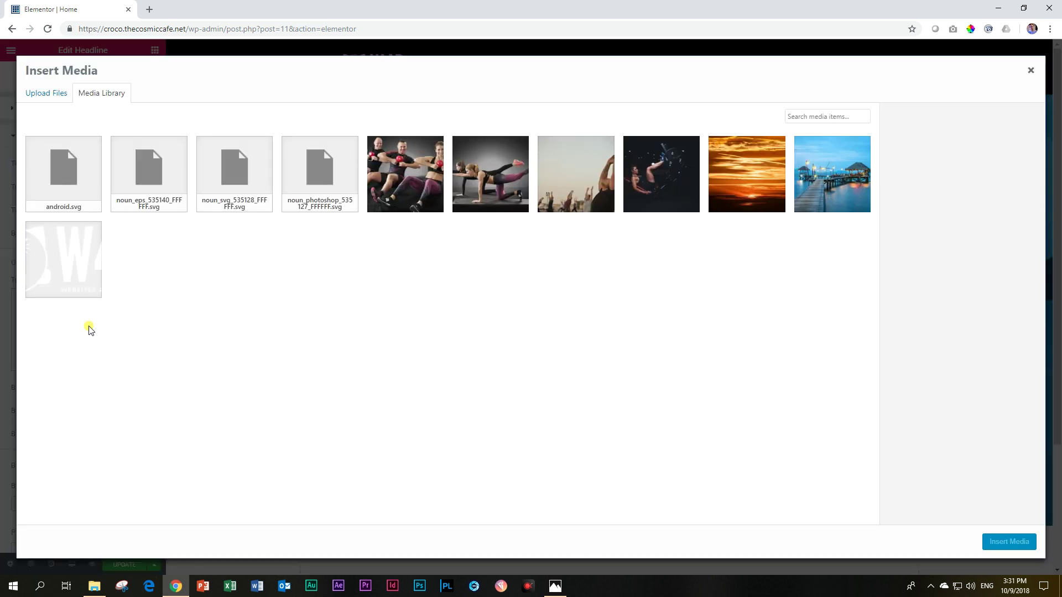
left_click(759, 181)
left_click(990, 542)
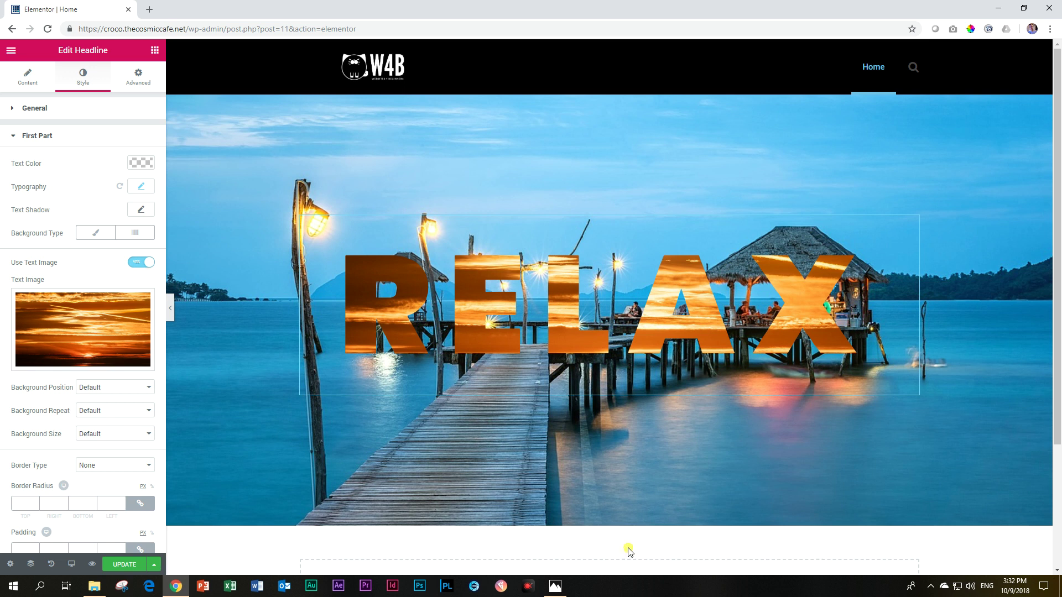
scroll(78, 382, "down", 2)
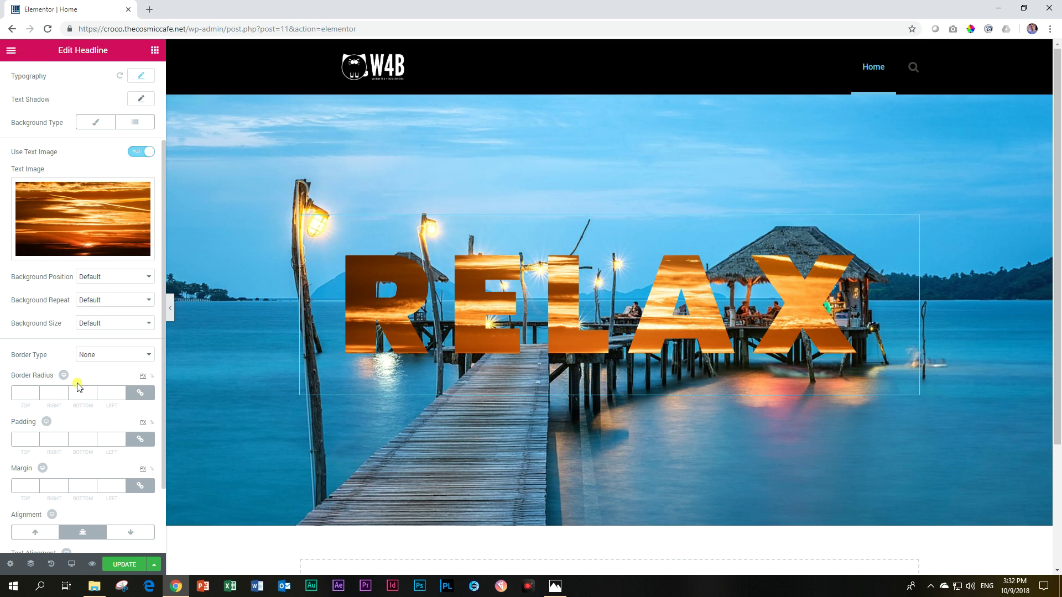
Set the text image size to Cover, try Center Left, Bottom Center and Top Center, then settle on Center Center
left_click(90, 324)
left_click(93, 354)
left_click(114, 280)
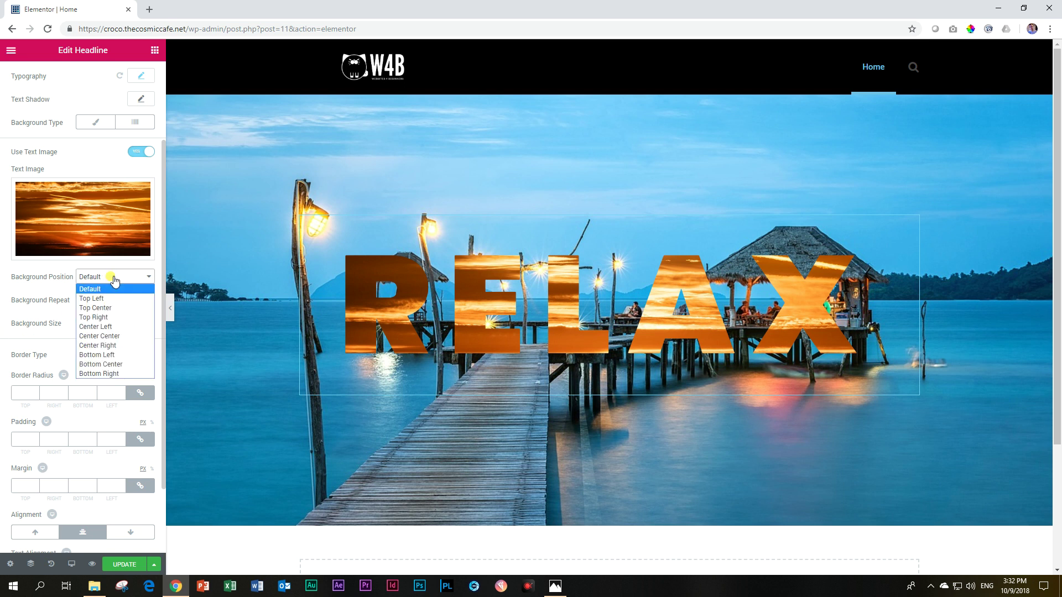
left_click(104, 327)
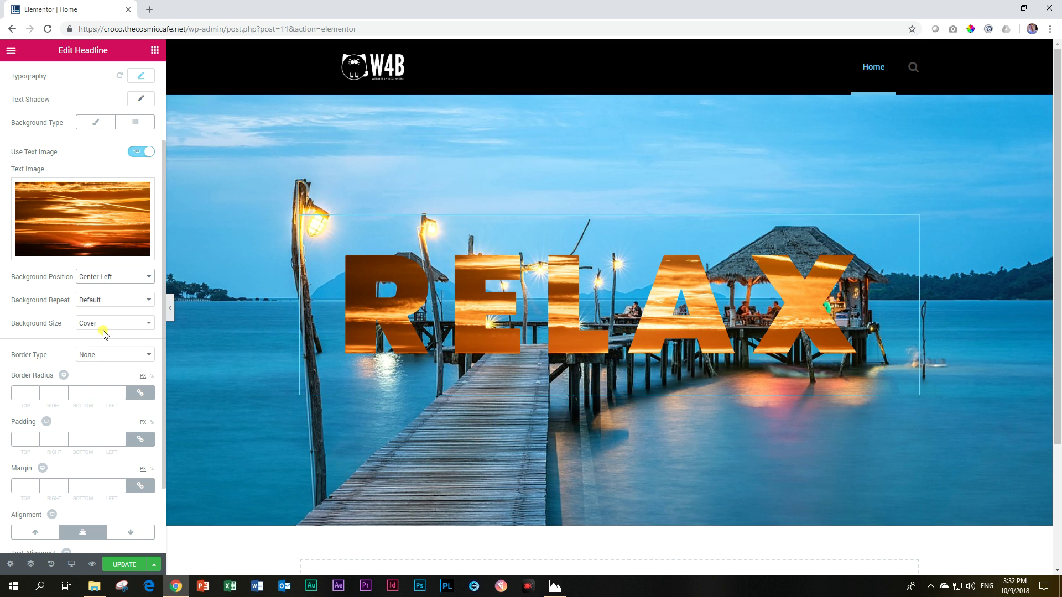
left_click(107, 278)
left_click(109, 364)
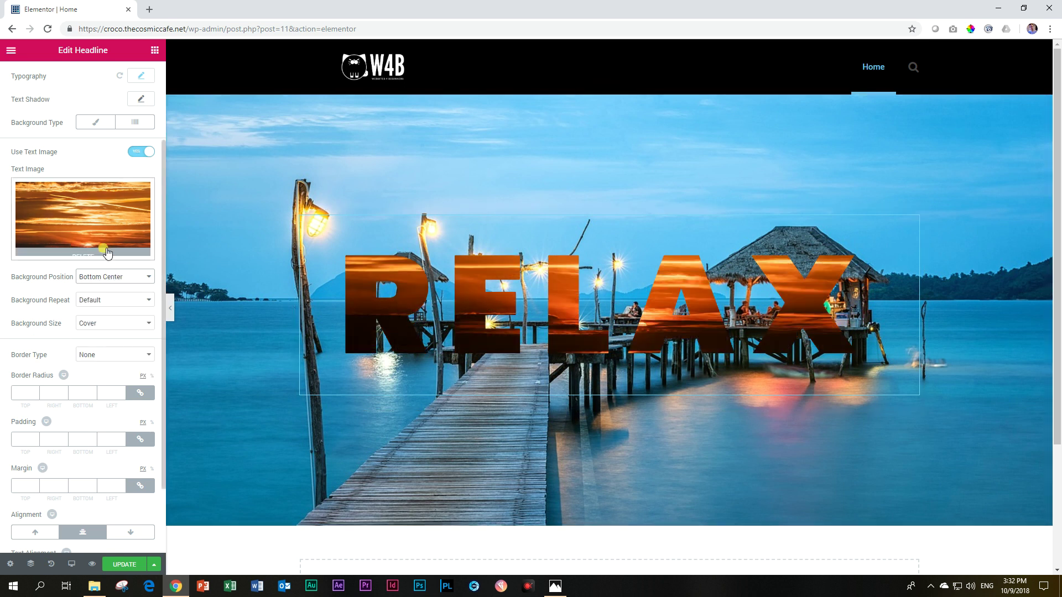
left_click(108, 277)
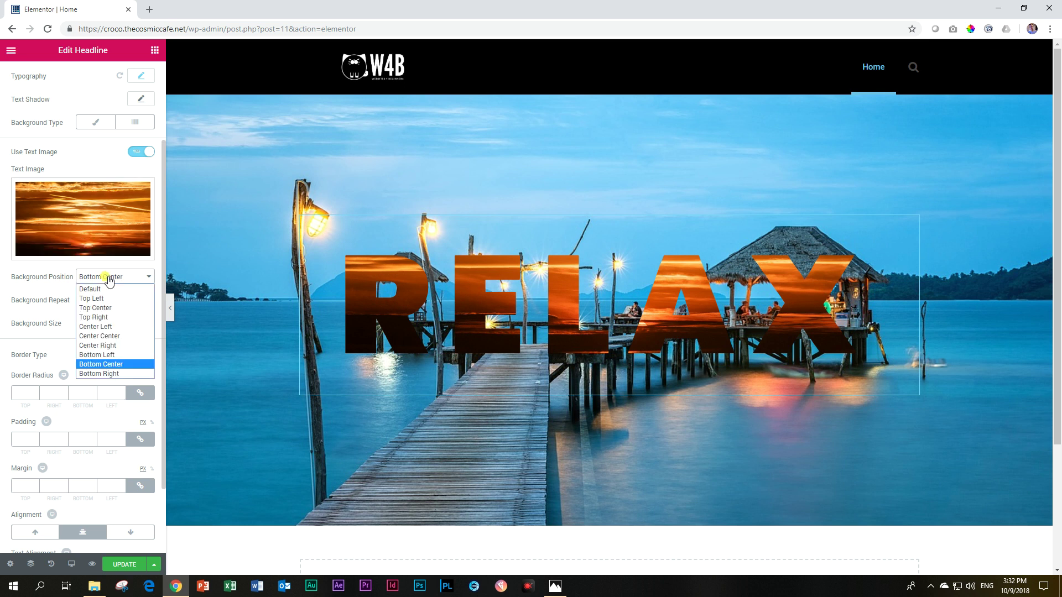
left_click(103, 307)
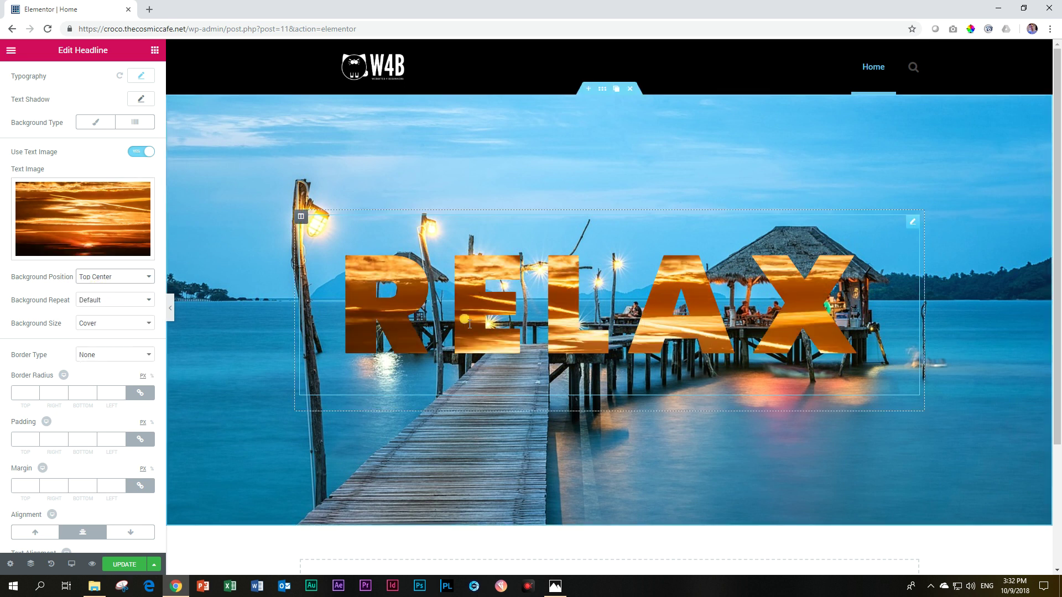
left_click(102, 277)
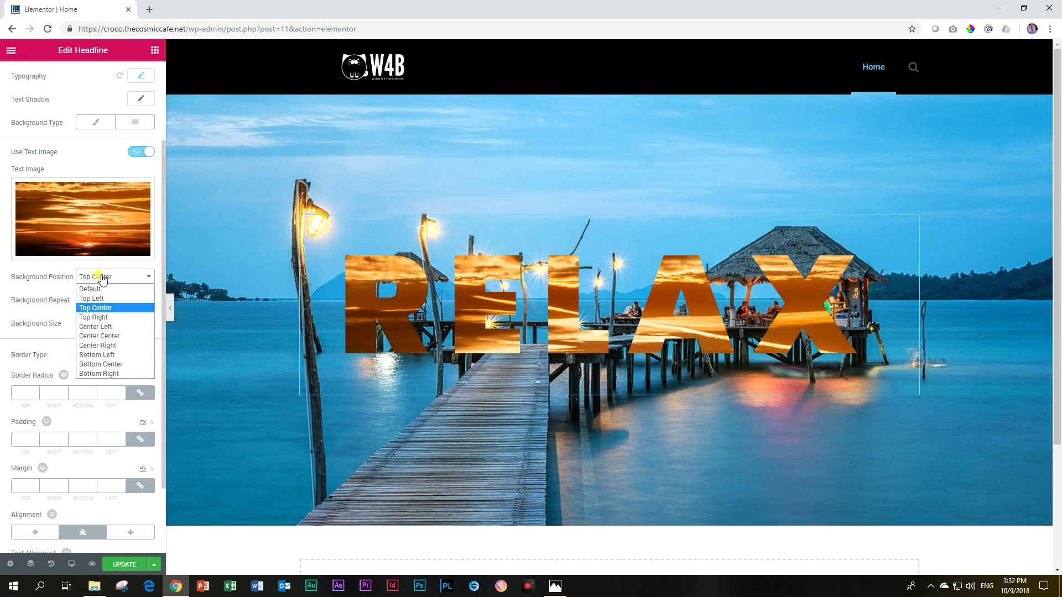
left_click(119, 335)
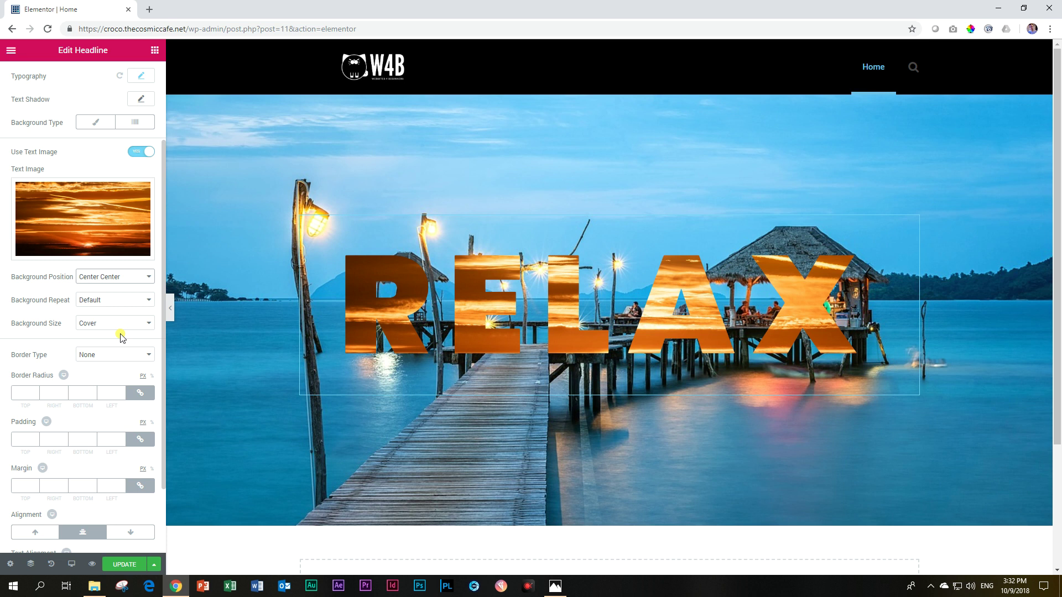
Switch the editor preview to tablet width
left_click(70, 568)
left_click(59, 518)
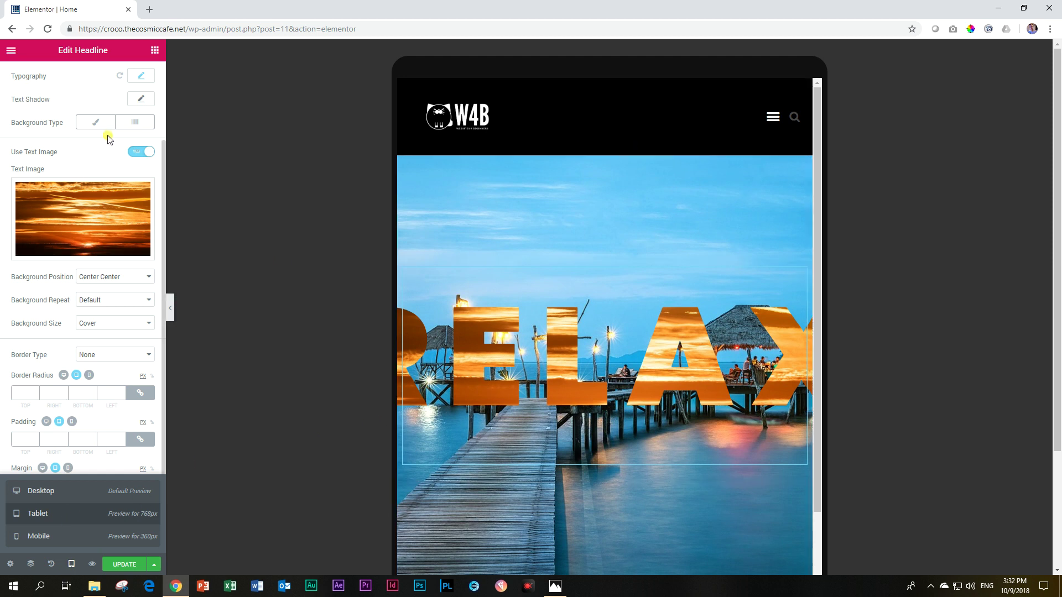
scroll(93, 151, "up", 2)
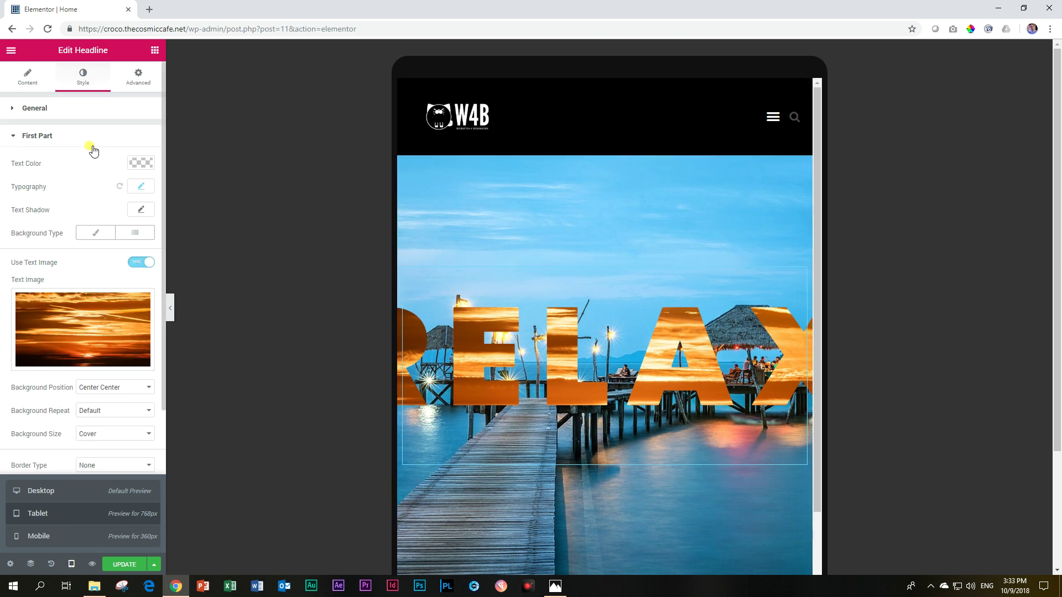
Set RELAX's tablet typography to size 199 with letter spacing 10
left_click(141, 186)
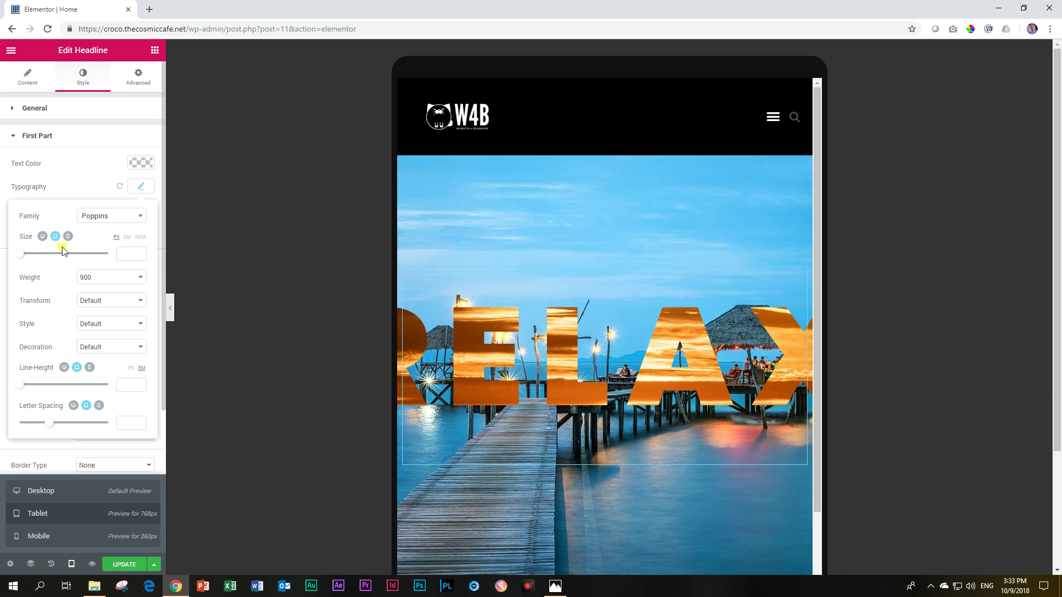
left_click(21, 255)
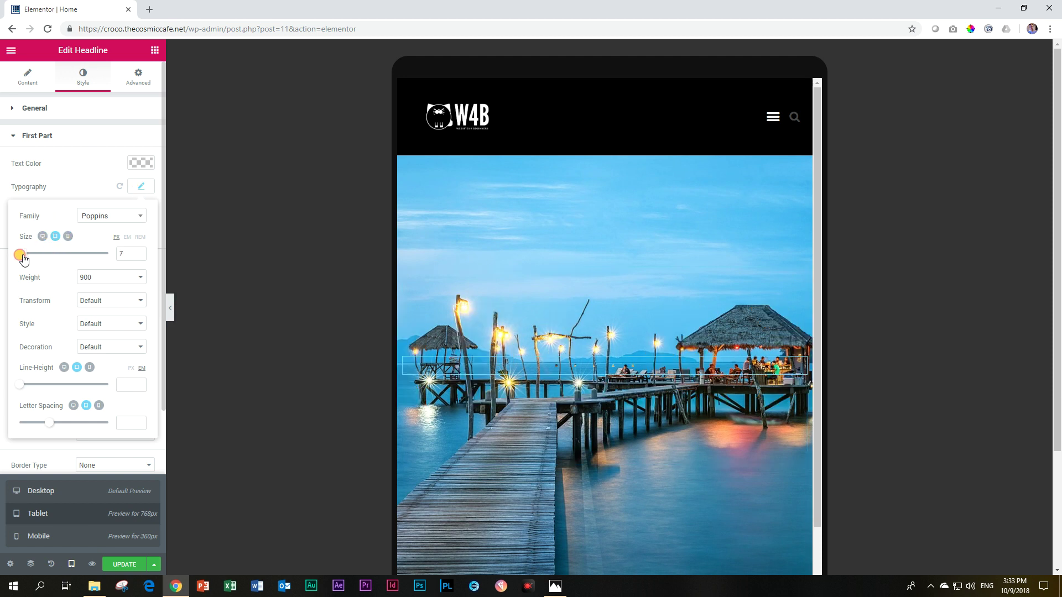
left_click_drag(22, 257, 106, 259)
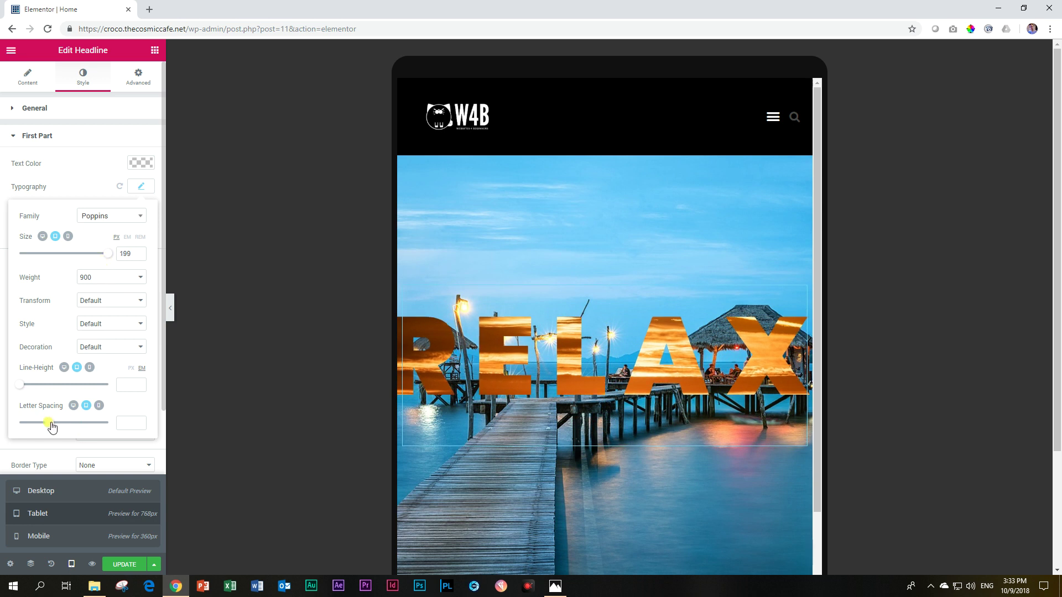
left_click_drag(50, 423, 112, 424)
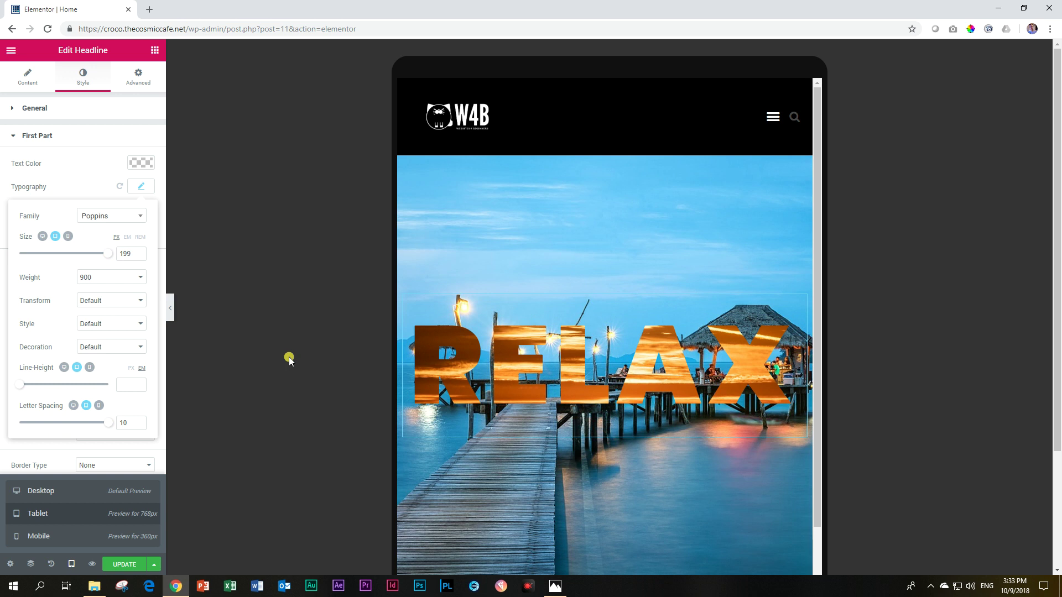
In mobile preview, lower the jetty section's Minimum Height to make it shorter
left_click(50, 536)
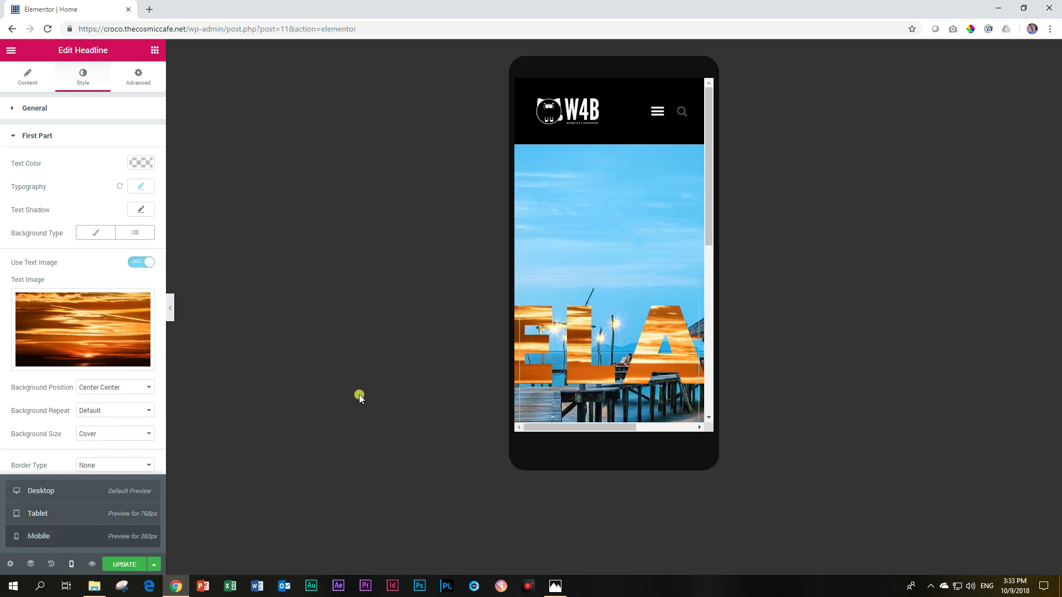
left_click(33, 87)
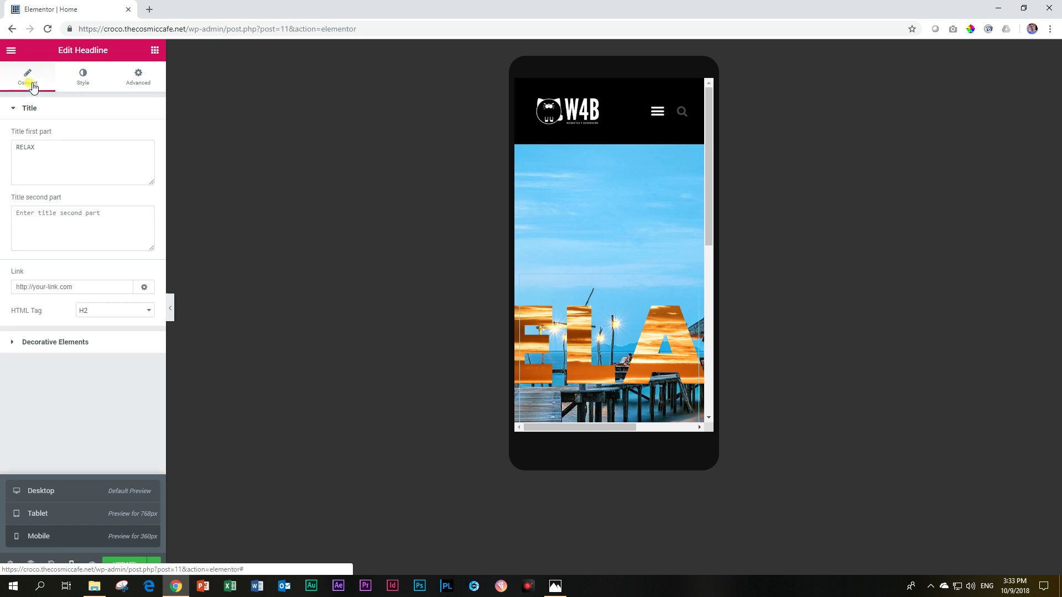
left_click(81, 84)
right_click(548, 165)
left_click(581, 171)
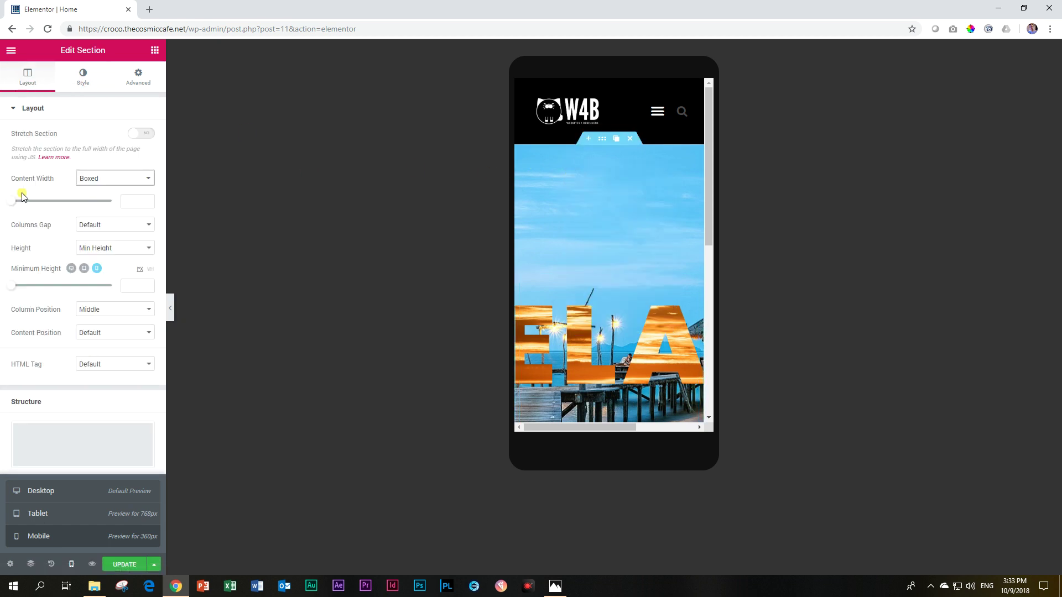
mouse_move(10, 286)
left_mouse_down()
mouse_move(31, 286)
mouse_move(21, 288)
left_mouse_up()
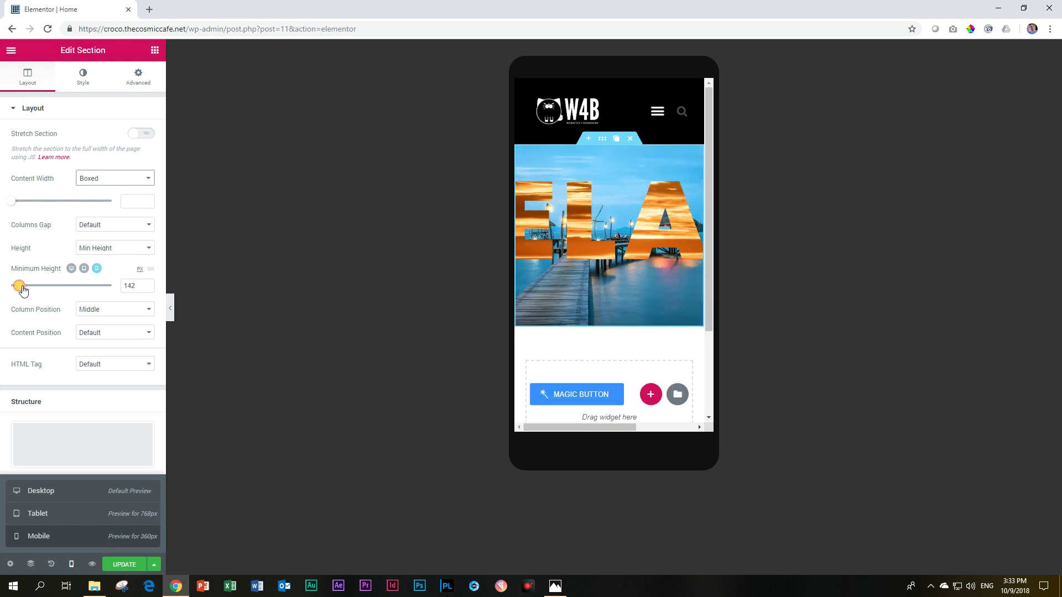
Shrink the RELAX headline's mobile typography size to 79
left_click(611, 220)
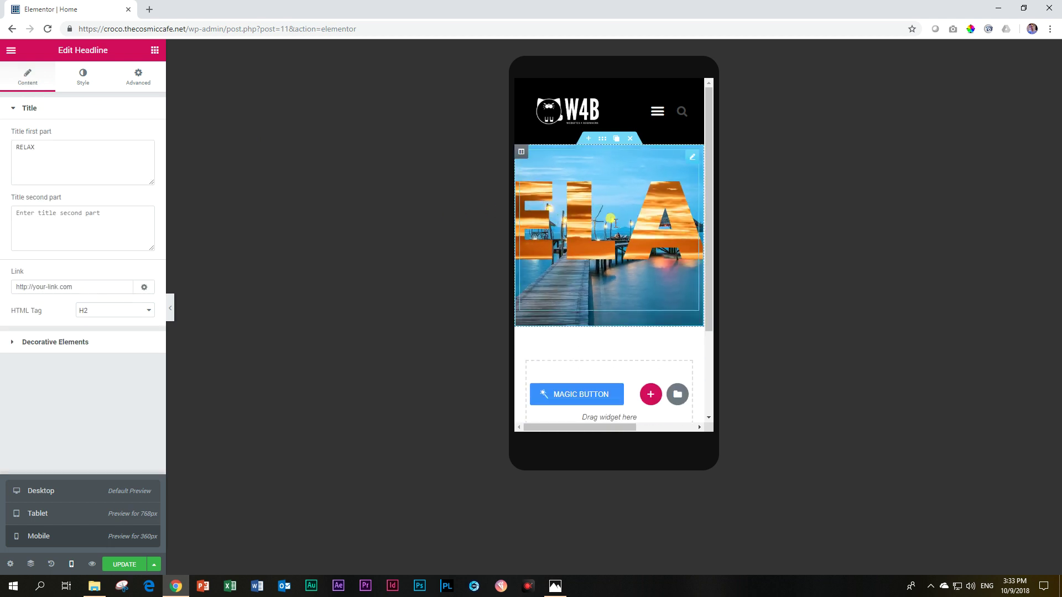
left_click(84, 78)
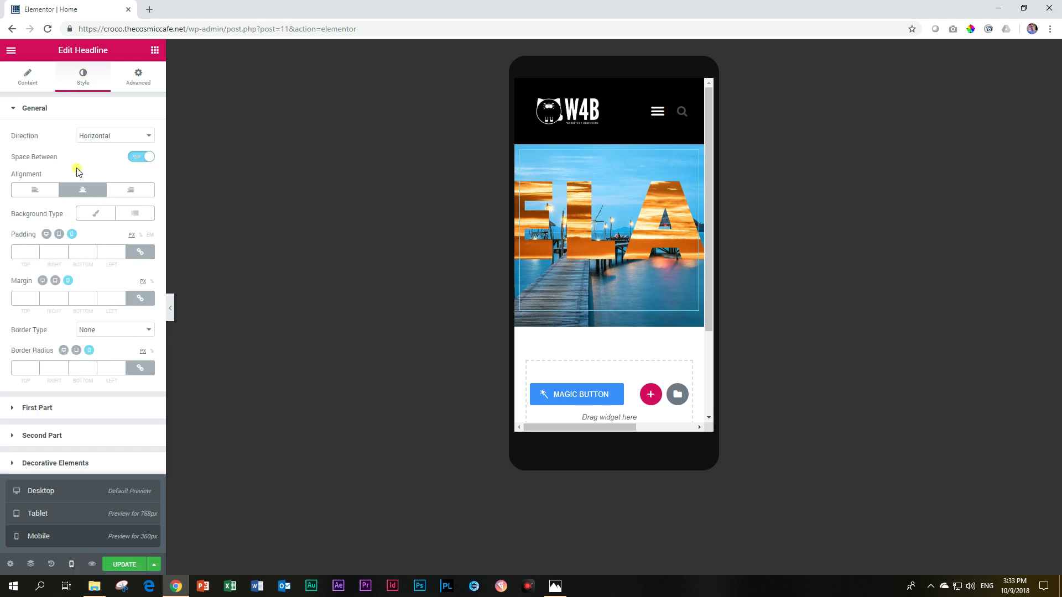
left_click(58, 407)
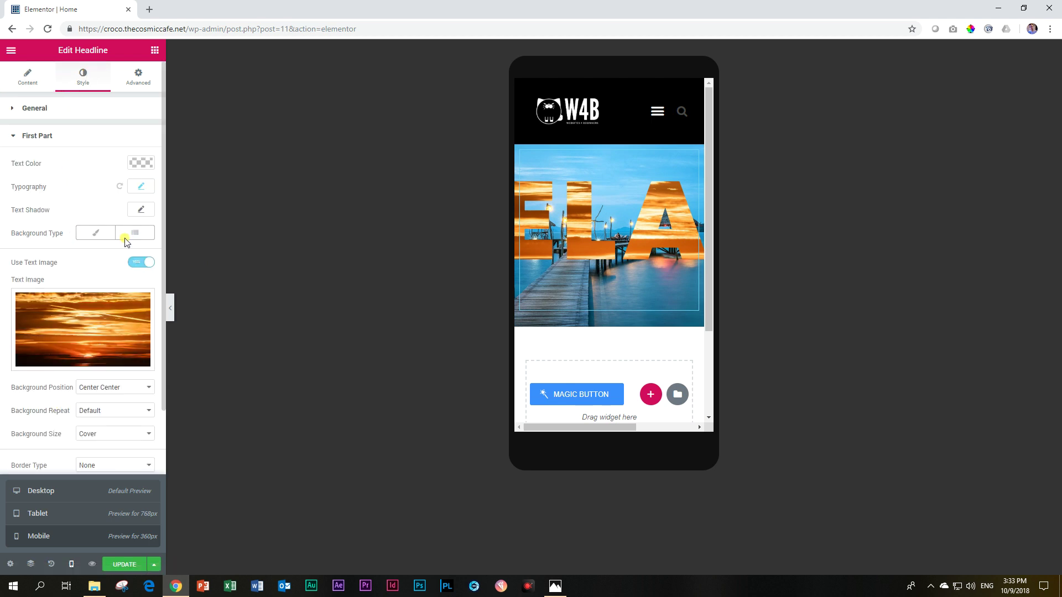
left_click(140, 186)
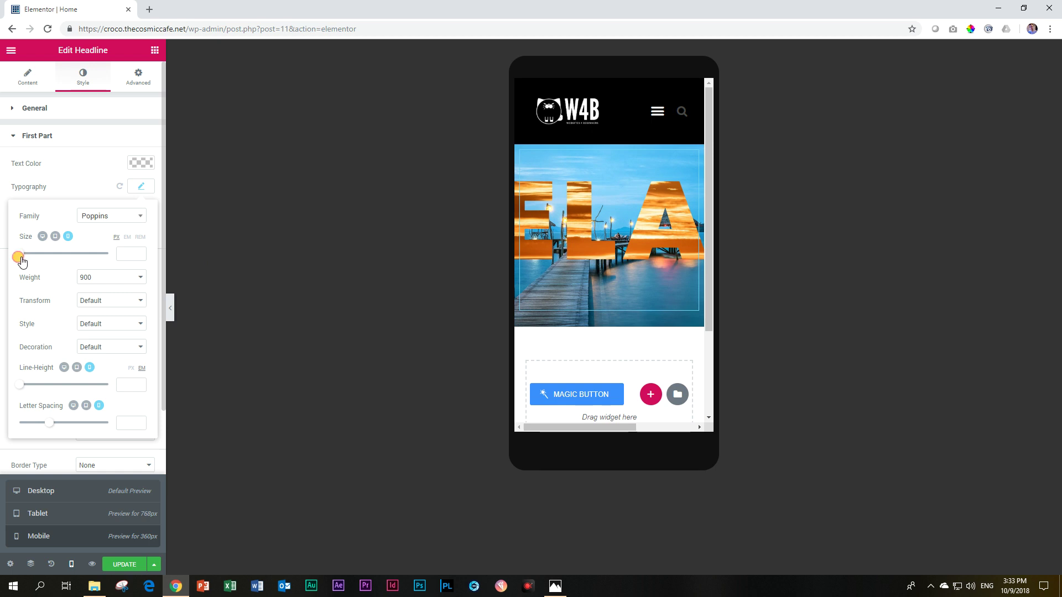
left_click_drag(21, 260, 57, 262)
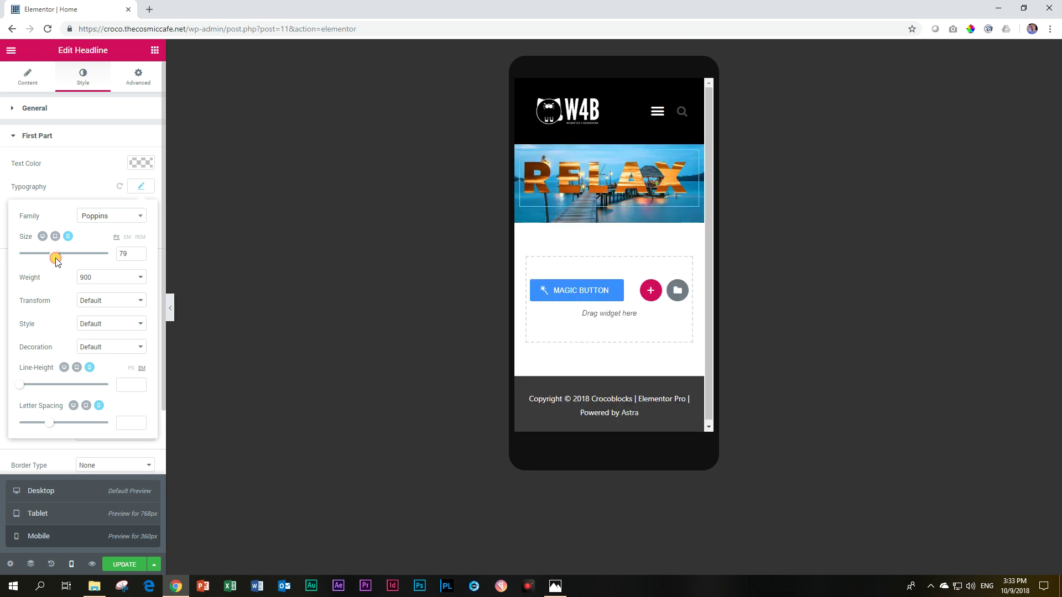